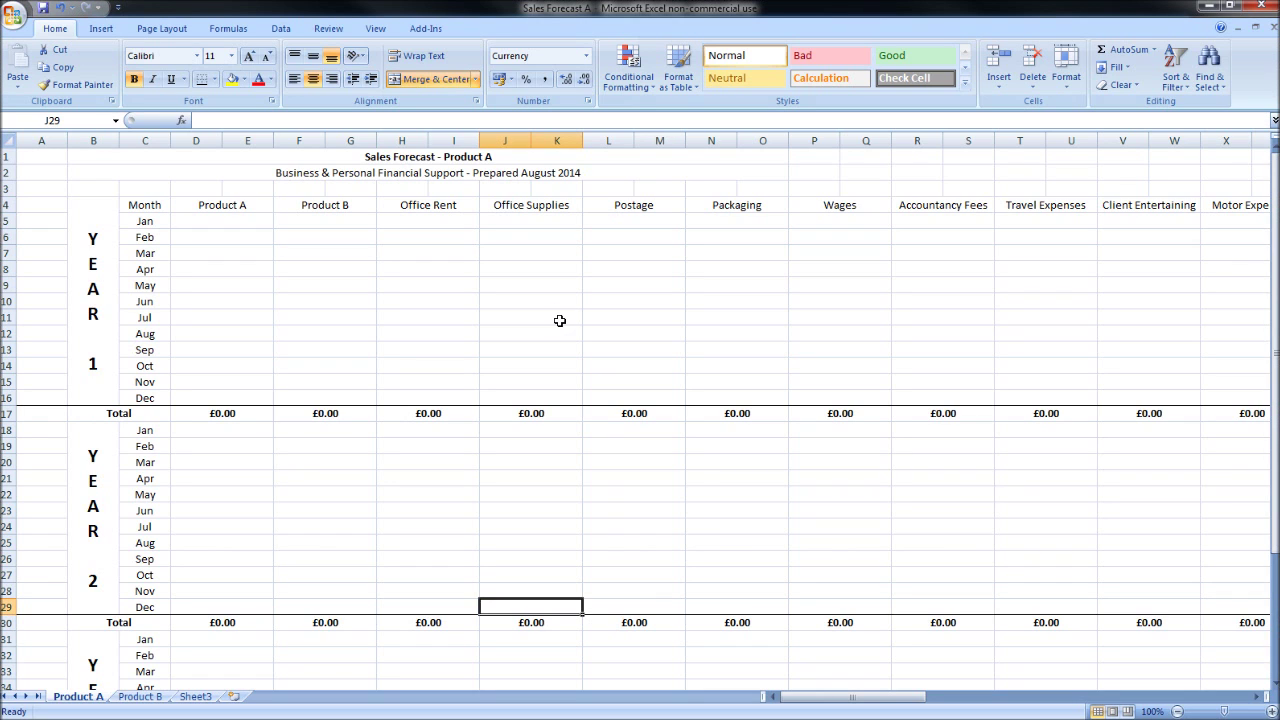
Replace the word "Sales" with "Expenses" in the sheet title in cell B1
scroll(614, 437, "down", 5)
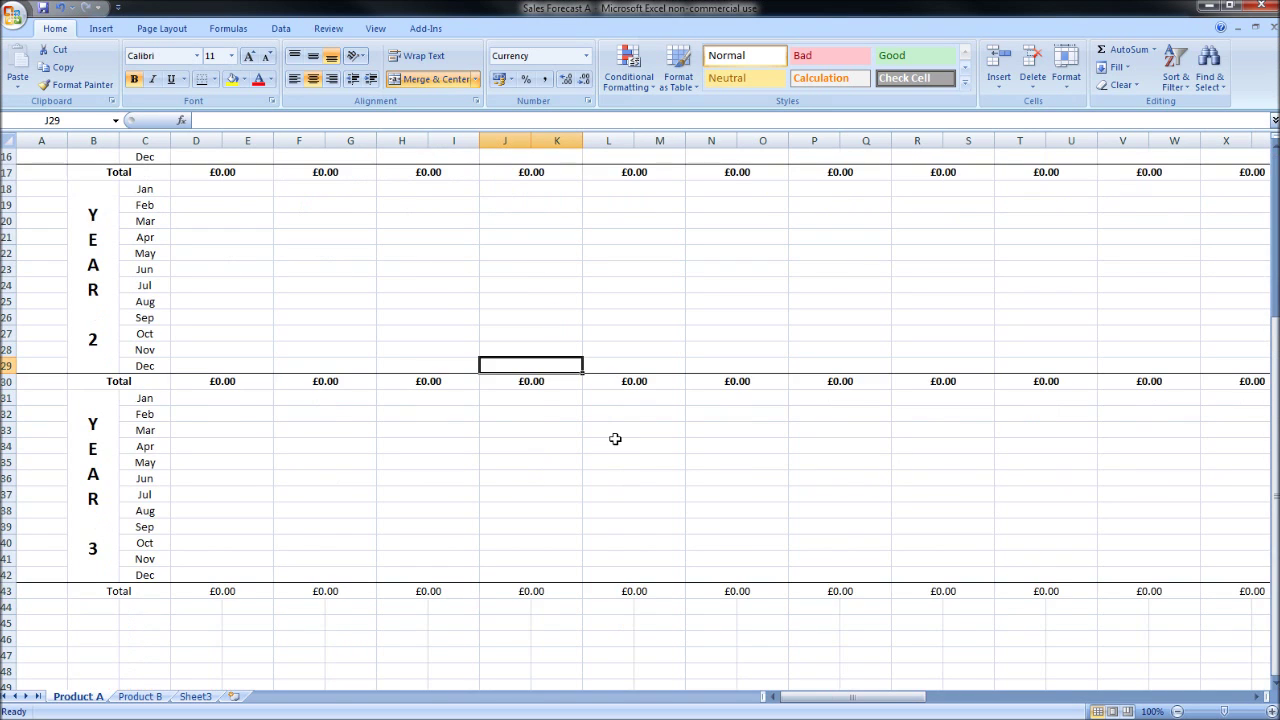
scroll(618, 438, "up", 5)
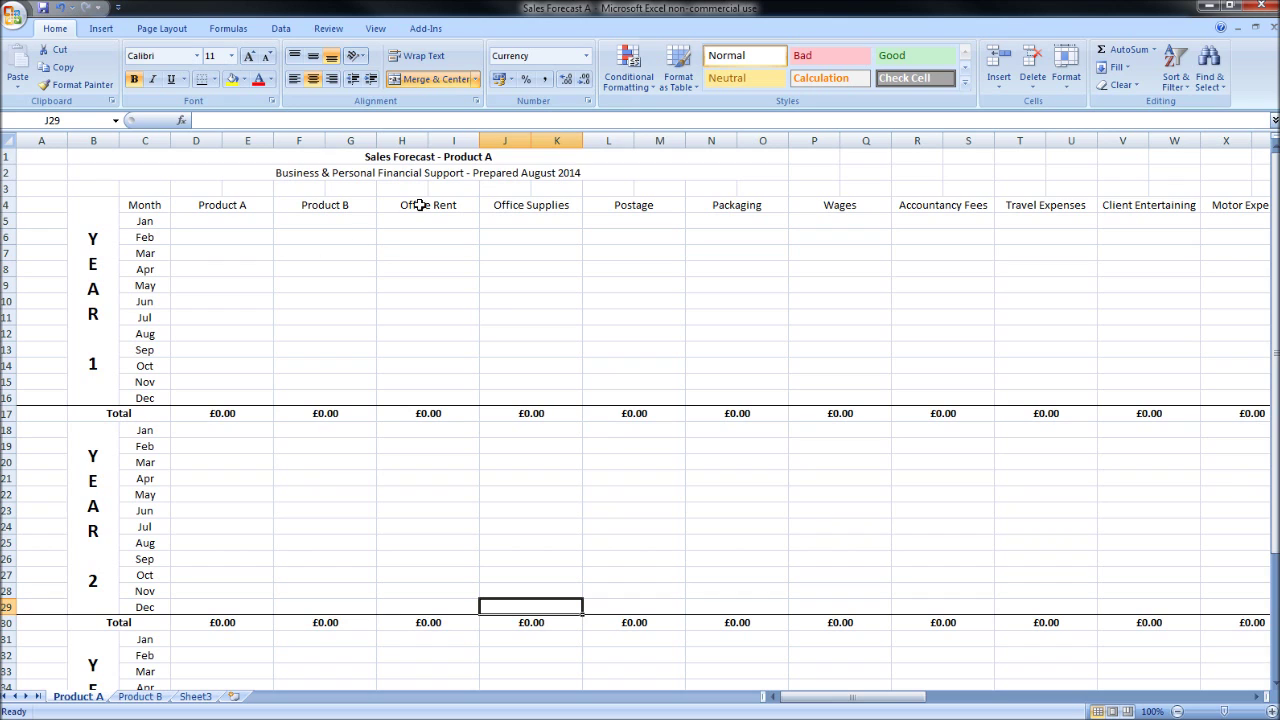
left_click(468, 158)
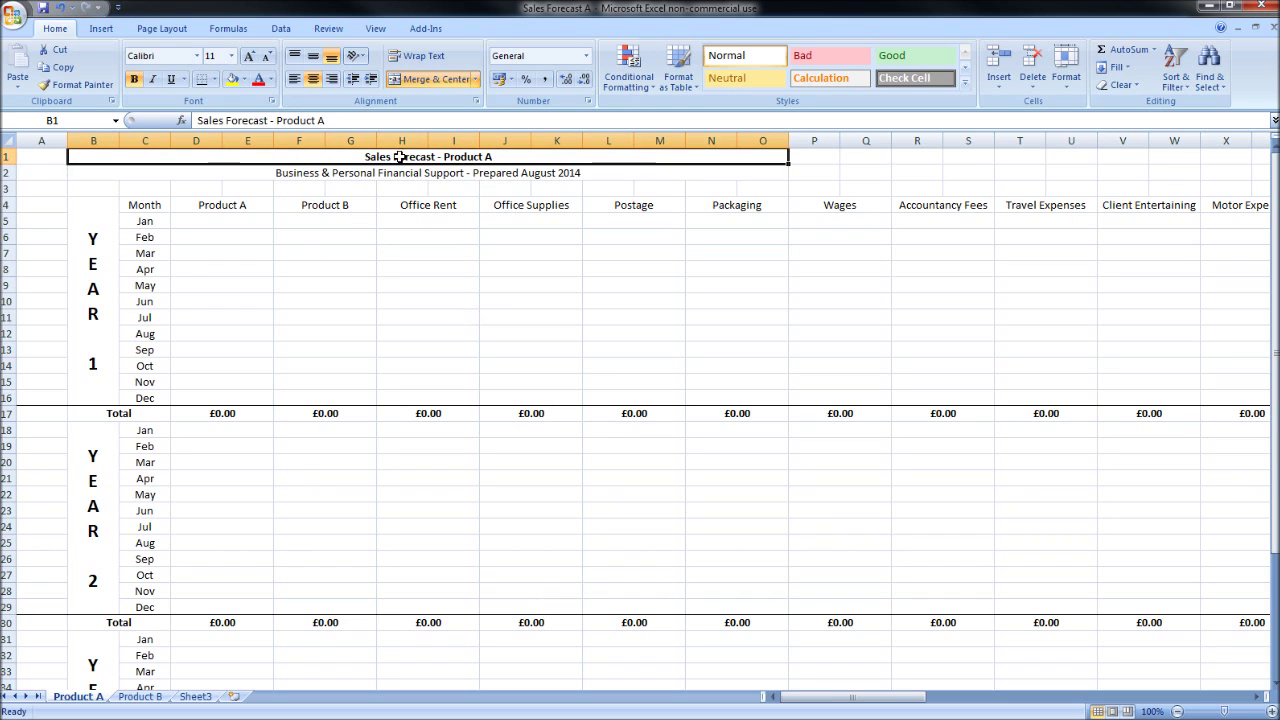
double_click(212, 121)
type("E")
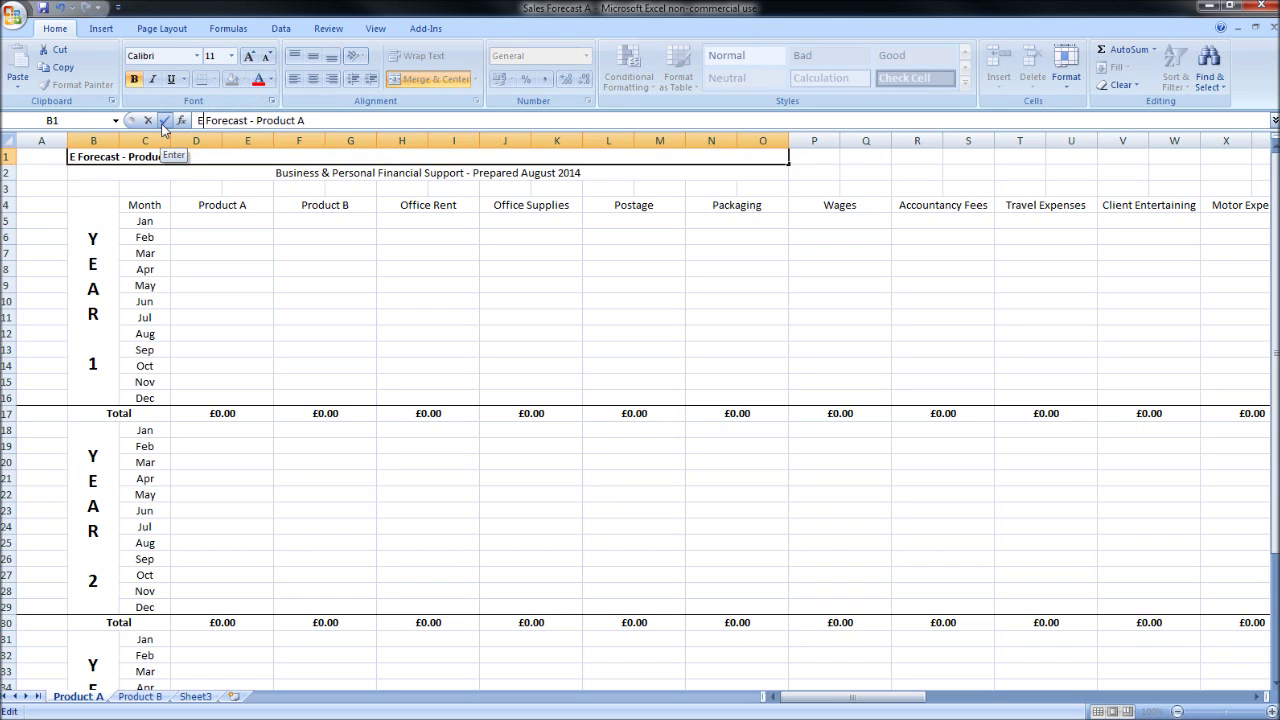
type("xpen")
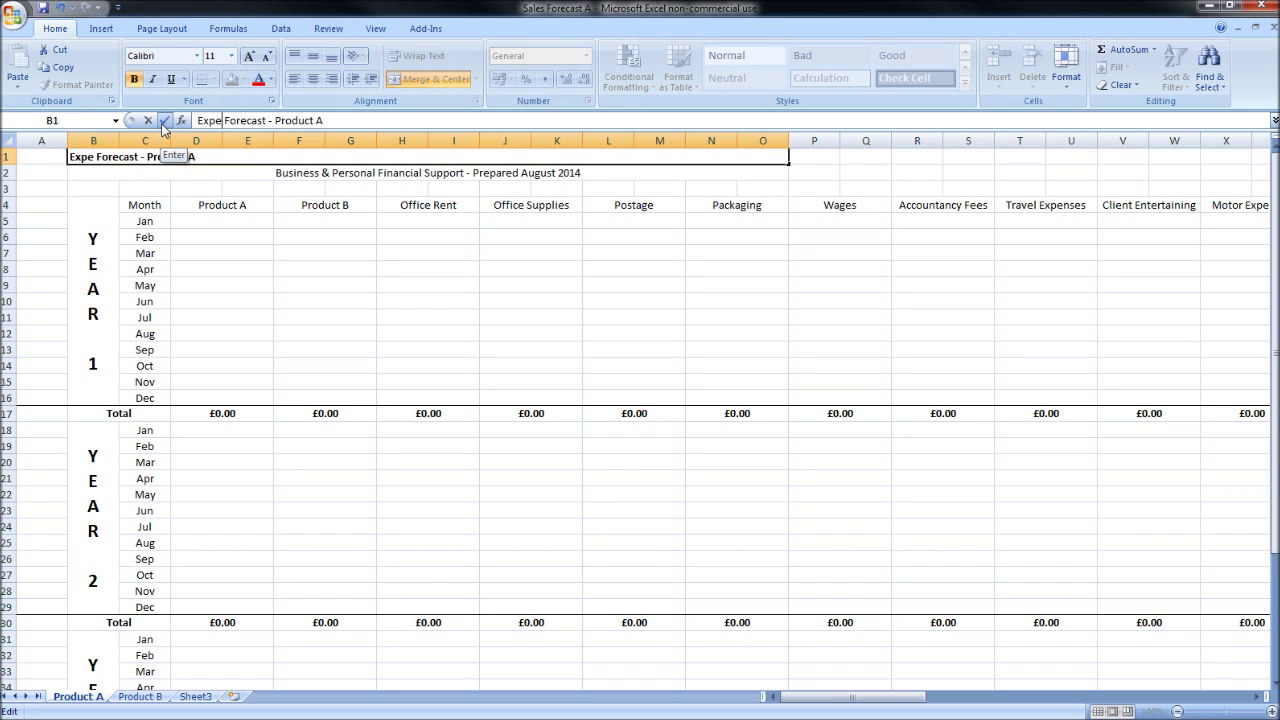
type("ses")
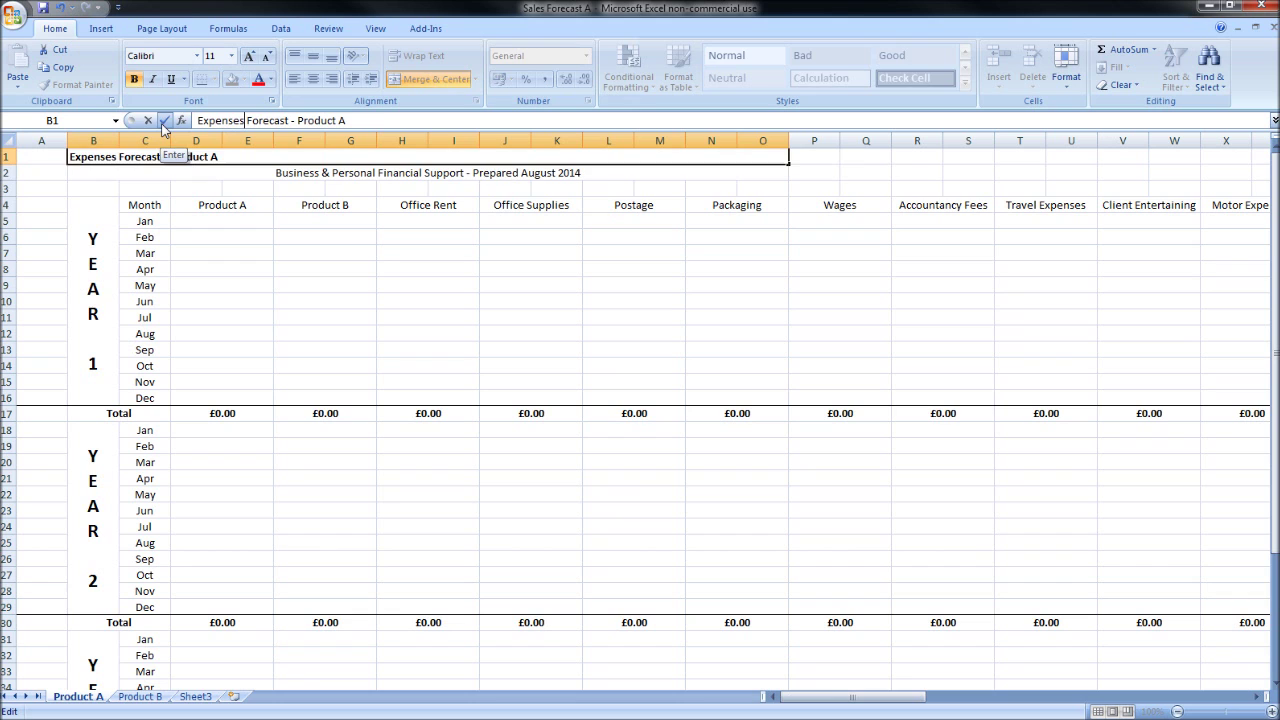
key("Return")
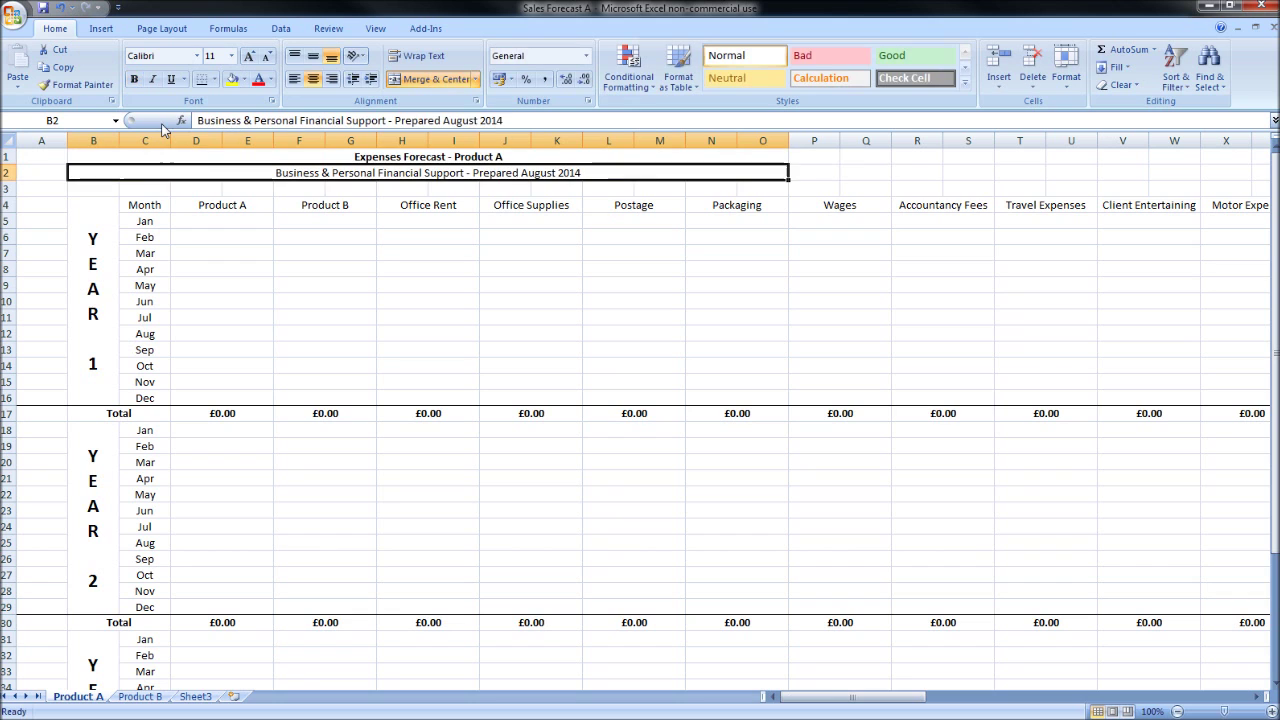
Remove "- Product A" from the title in cell B1, leaving "Expenses Forecast"
left_click(492, 157)
left_click_drag(346, 120, 289, 120)
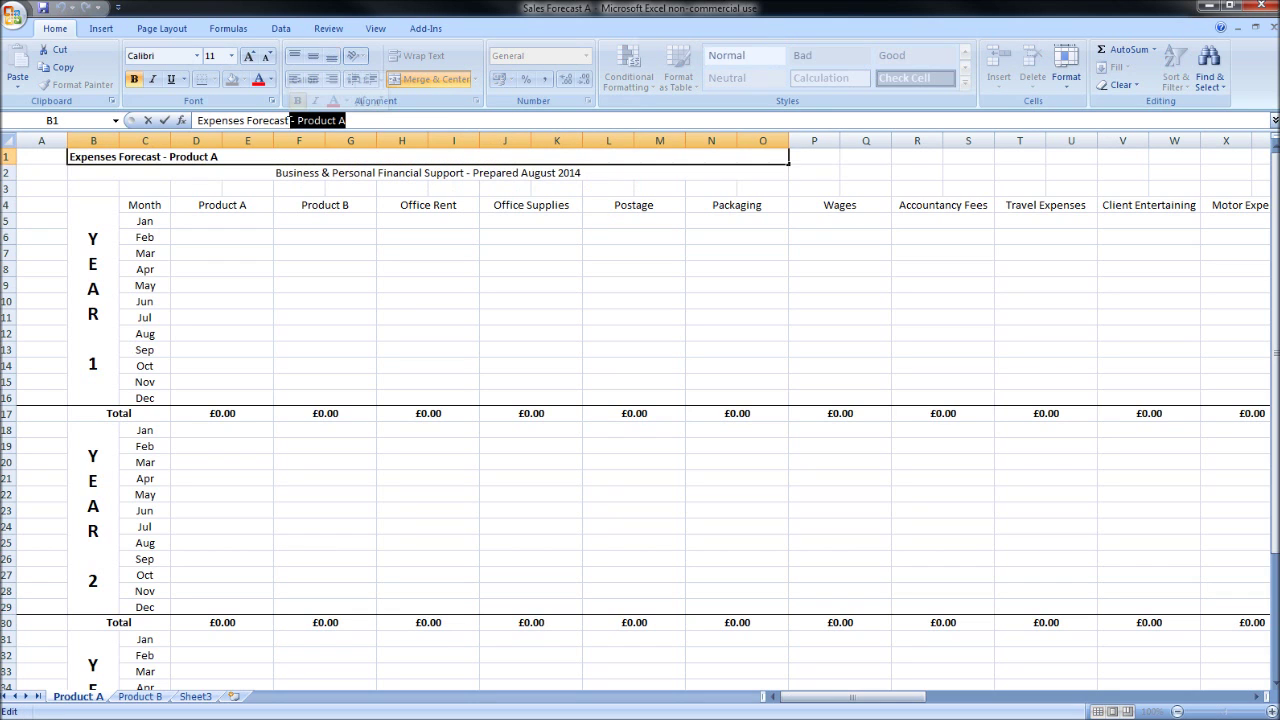
key("Delete")
key("Return")
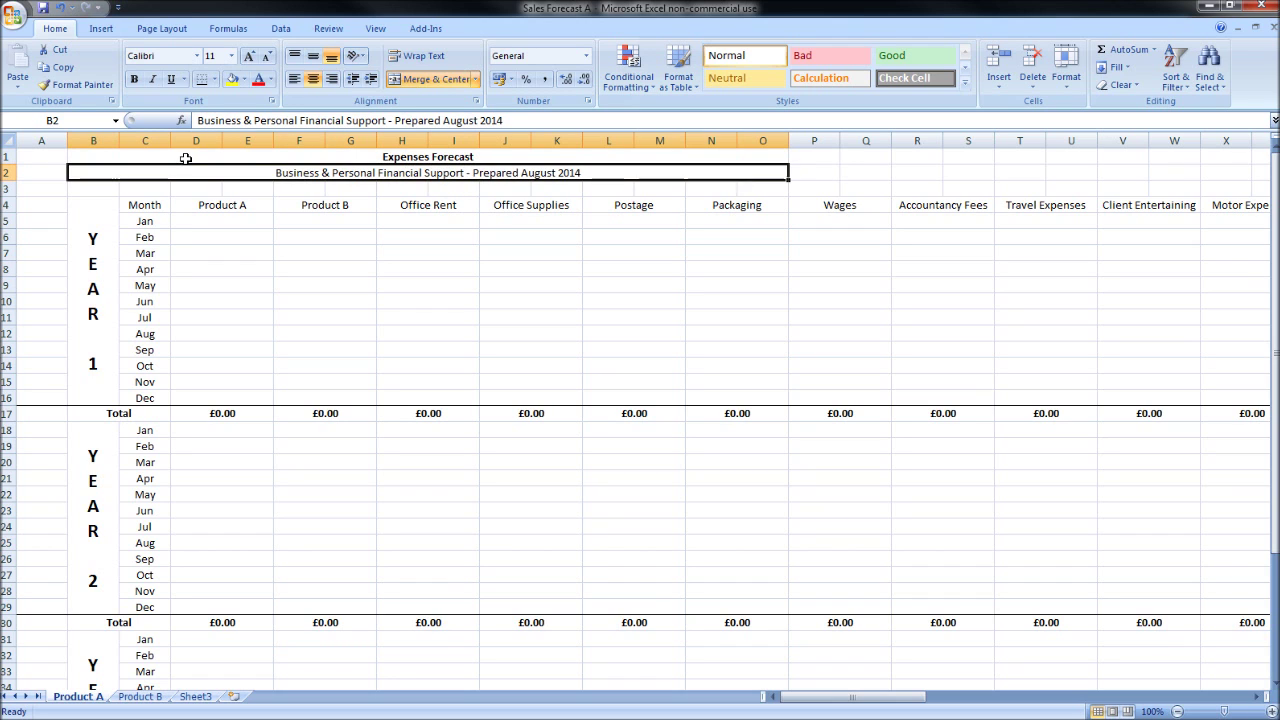
Merge and center the title in row 1 and the subtitle in row 2 across columns B to AK
left_click_drag(275, 157, 632, 158)
left_click(436, 79)
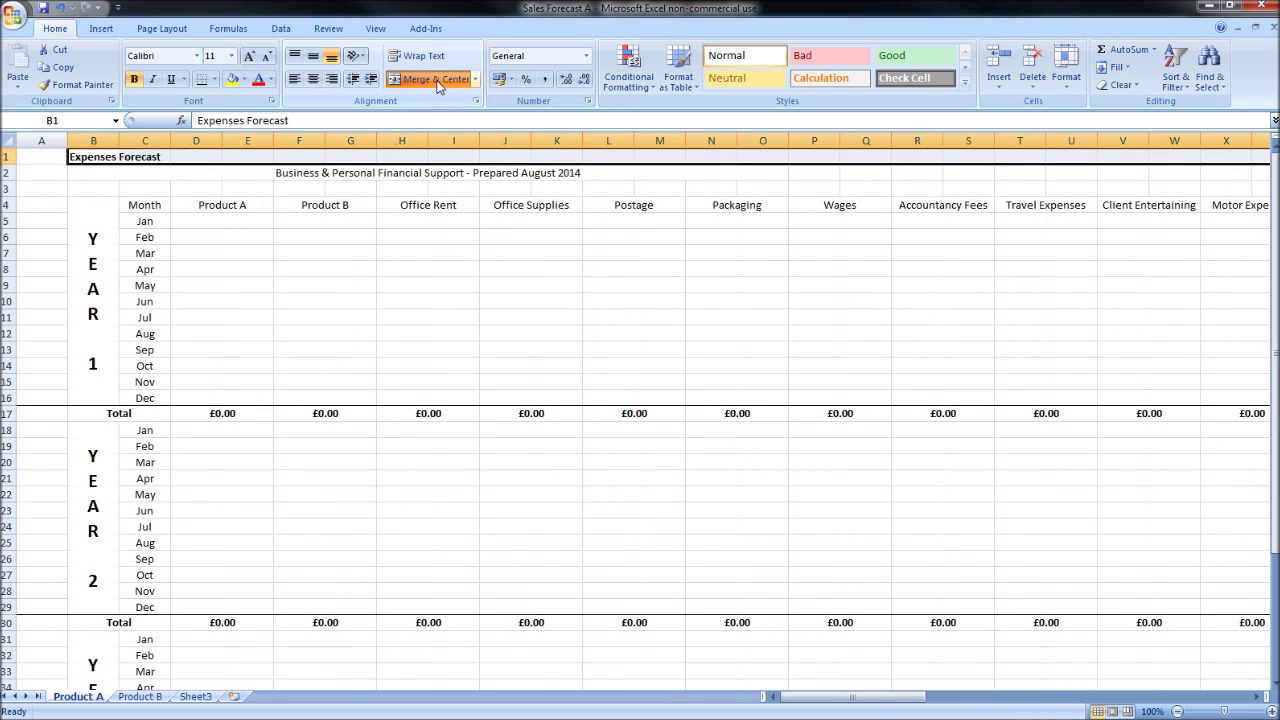
left_click(135, 174)
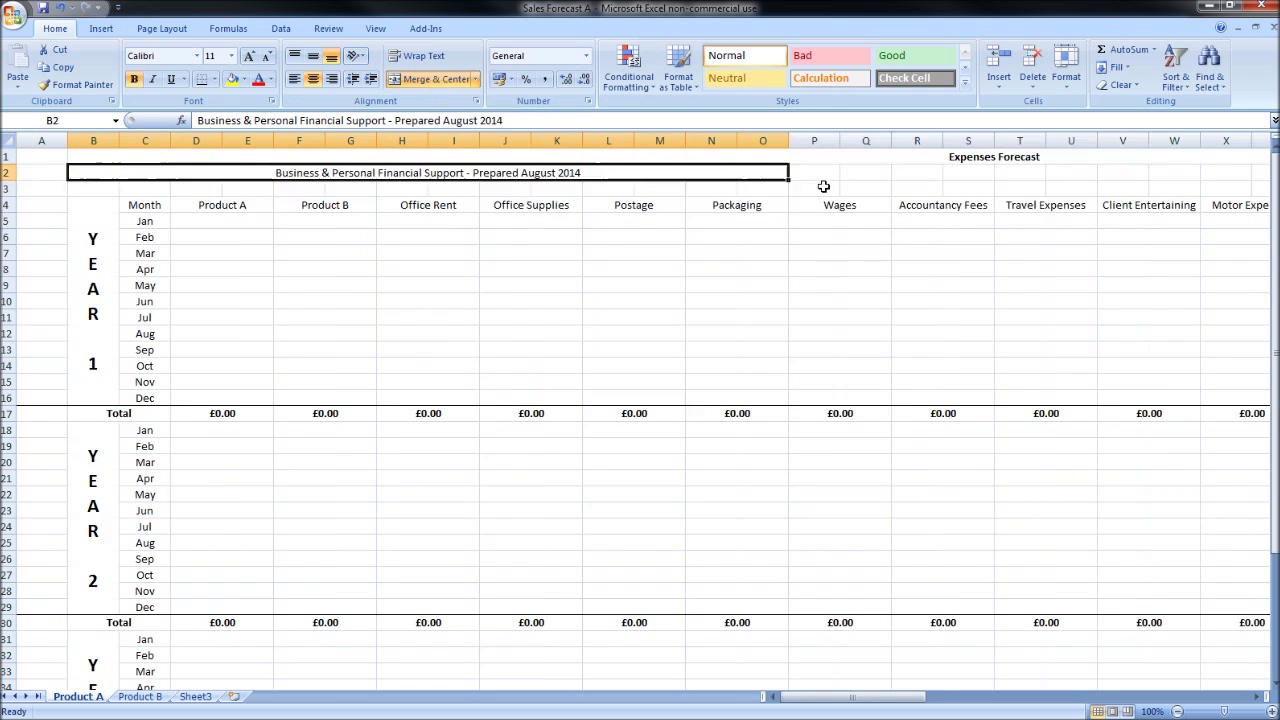
mouse_move(823, 186)
left_mouse_down()
mouse_move(1277, 183)
mouse_move(943, 169)
mouse_move(970, 172)
left_mouse_up()
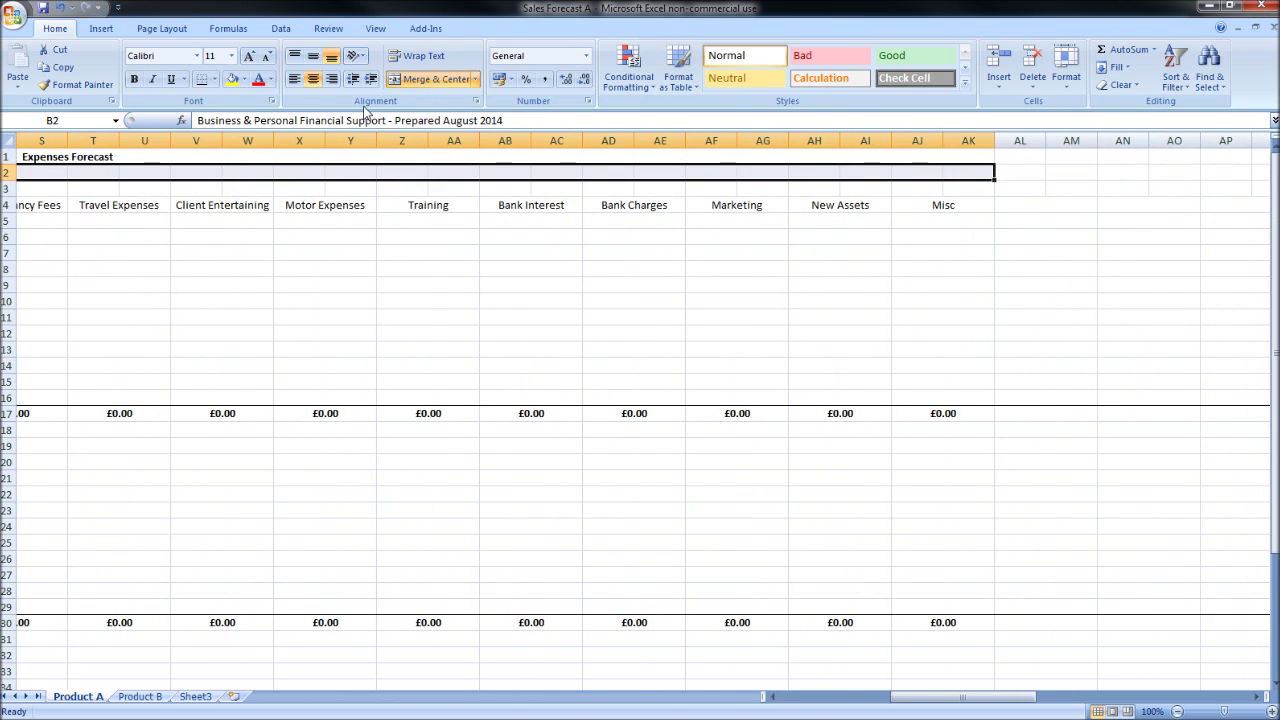
left_click(432, 86)
left_click_drag(125, 186, 292, 197)
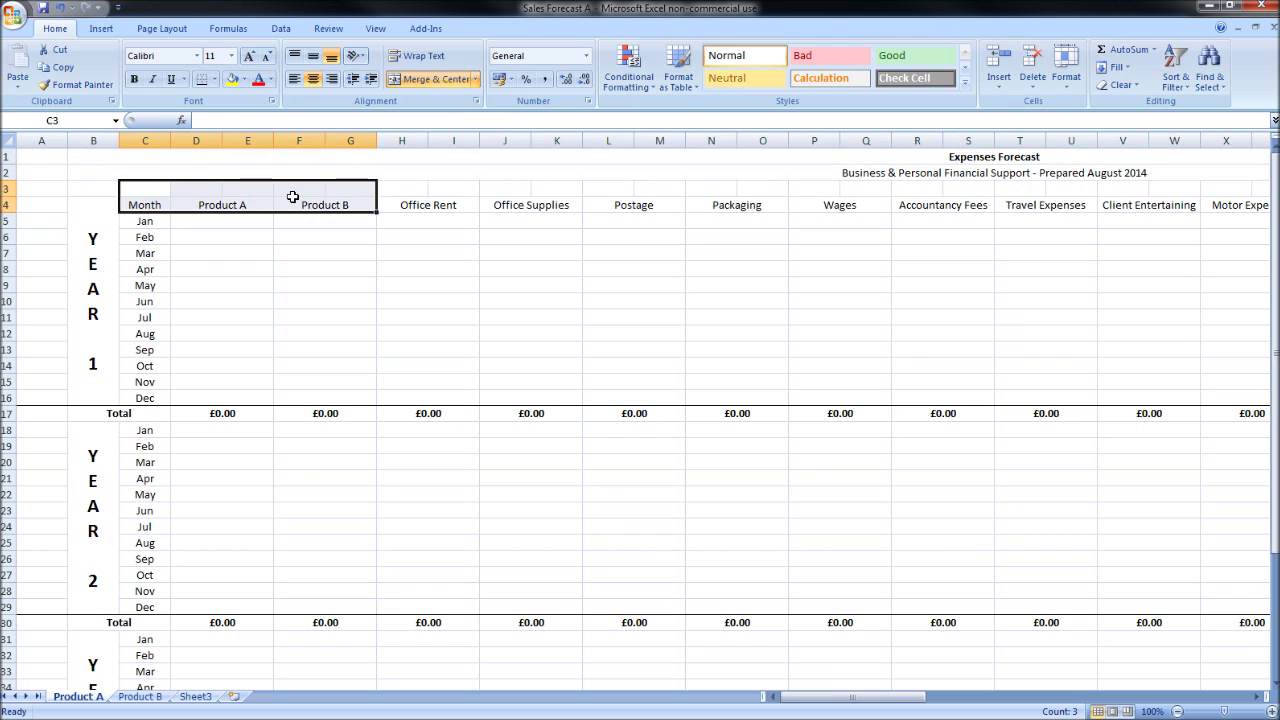
left_click(262, 187)
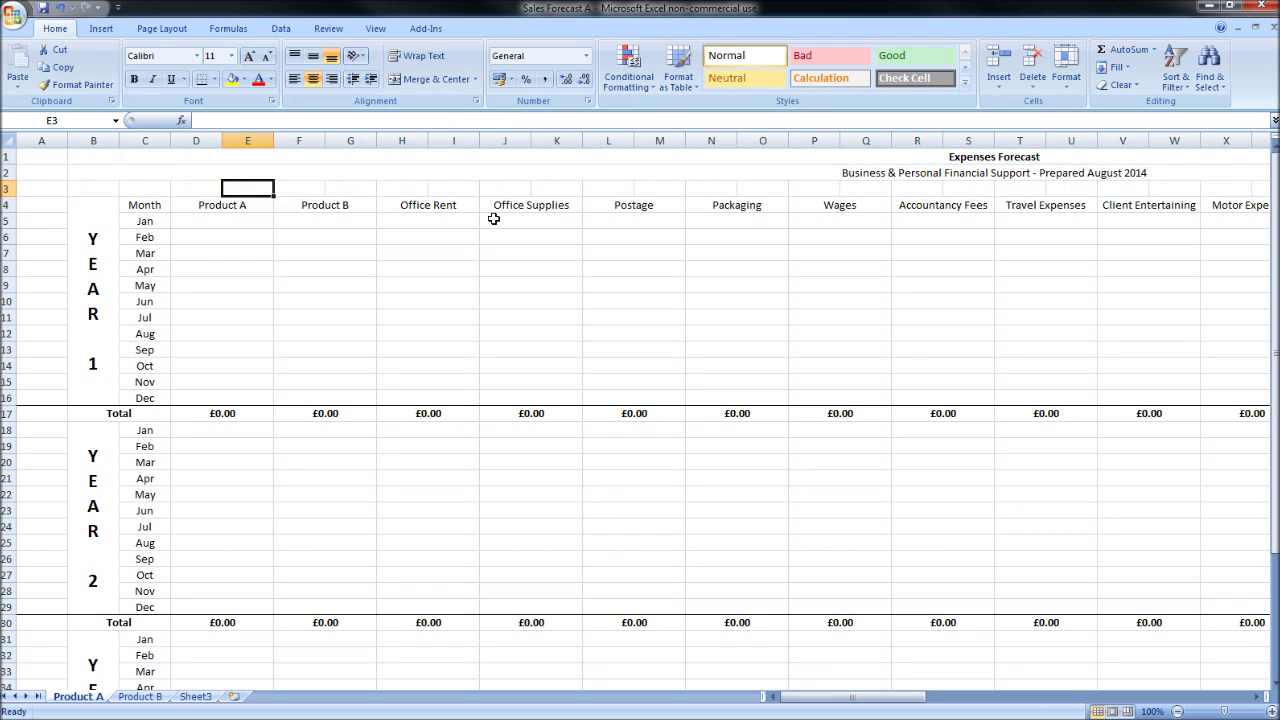
left_click_drag(222, 187, 1151, 214)
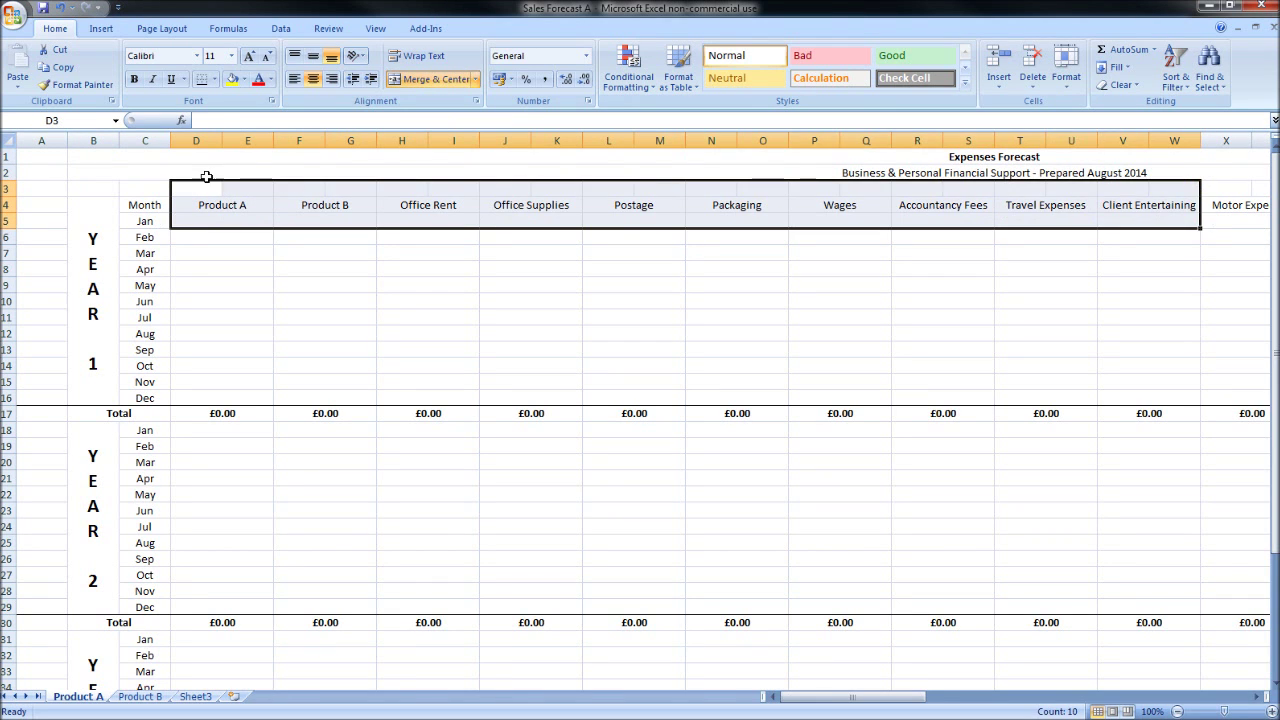
Merge and center cells D3 to AK3 above the column headings and enter "Expenses" in the merged cell
left_click_drag(187, 188, 728, 190)
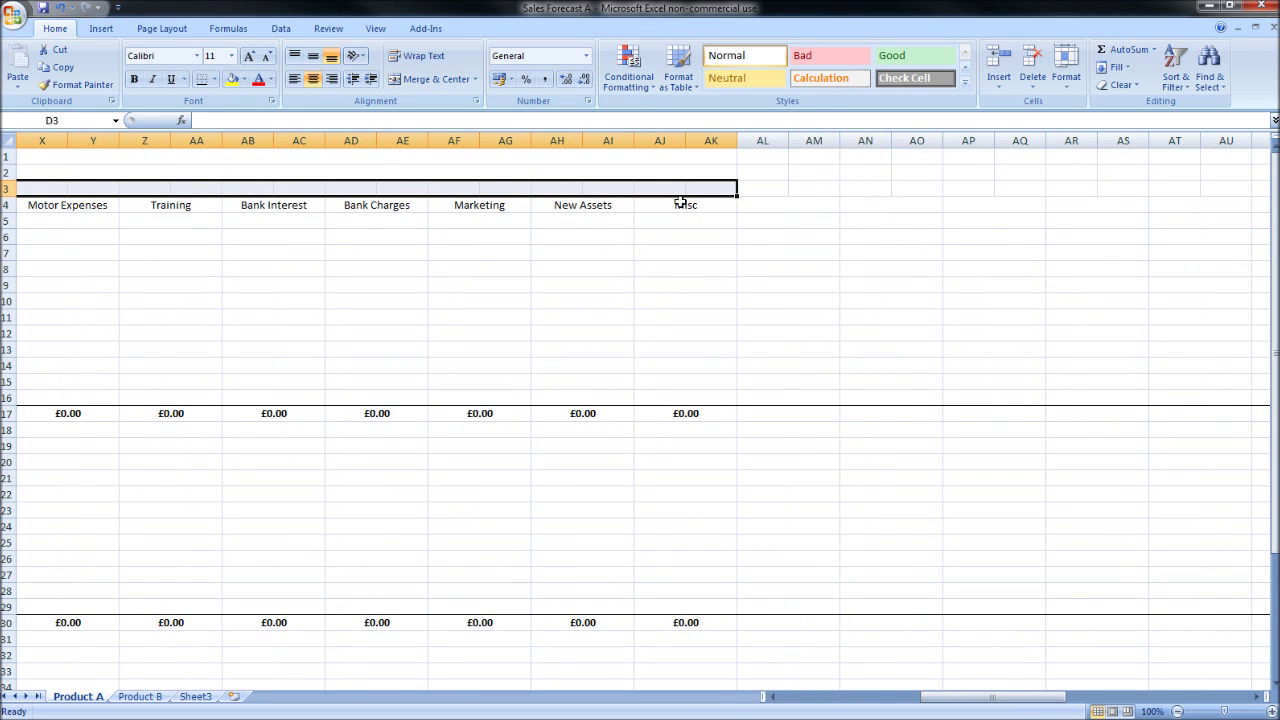
left_click(430, 79)
type("E")
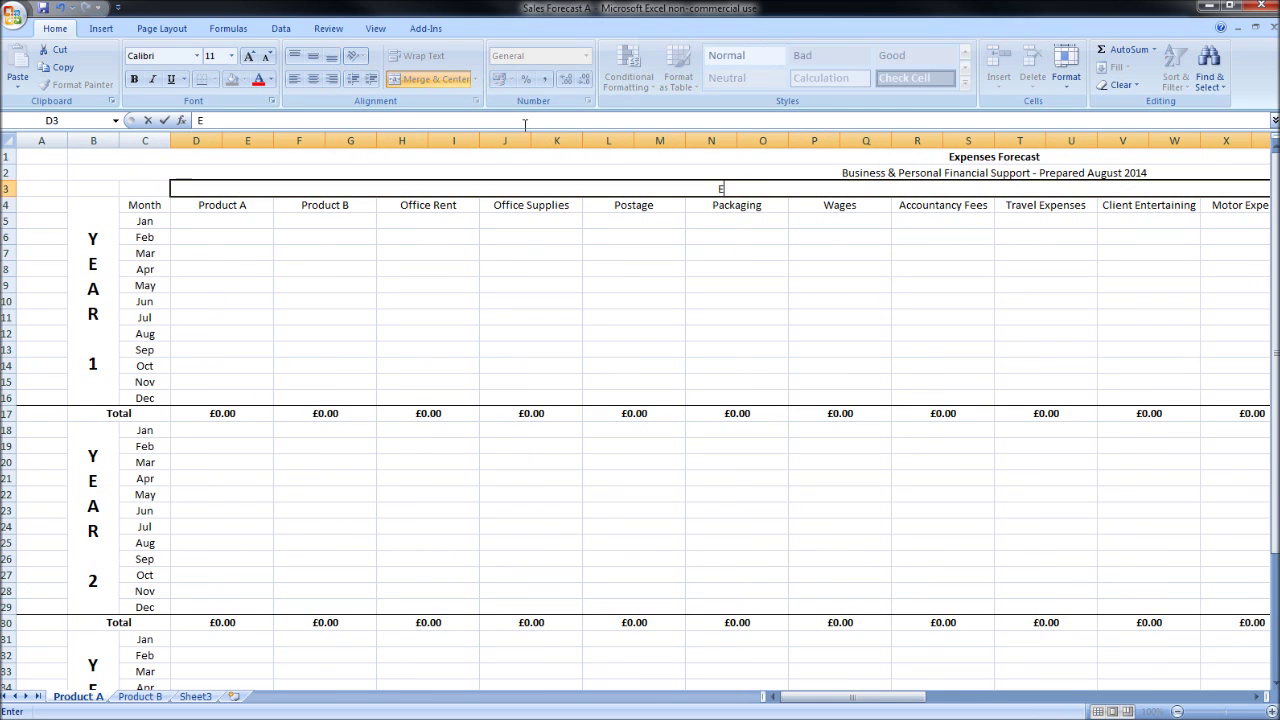
type("xpenses")
key("Return")
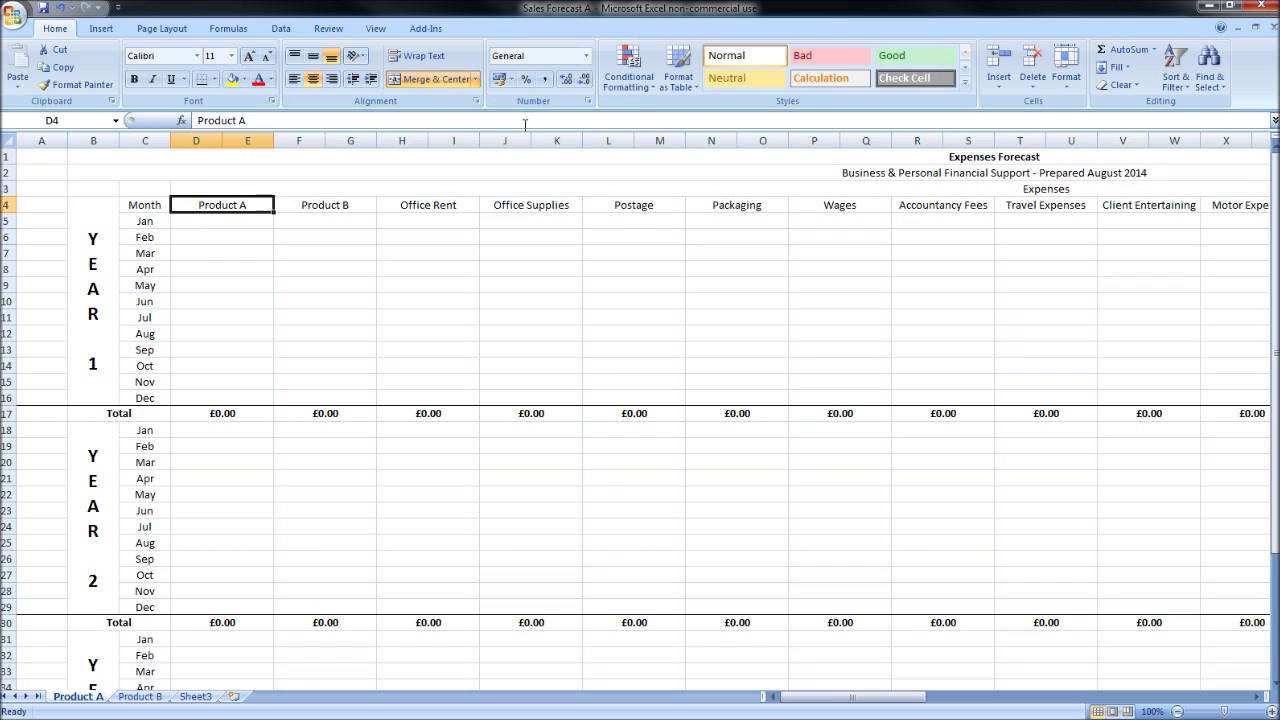
Enter the formula =SUM(D5:AK5) in cell AL5 to total the January expenses of Year 1
scroll(903, 423, "right", 8)
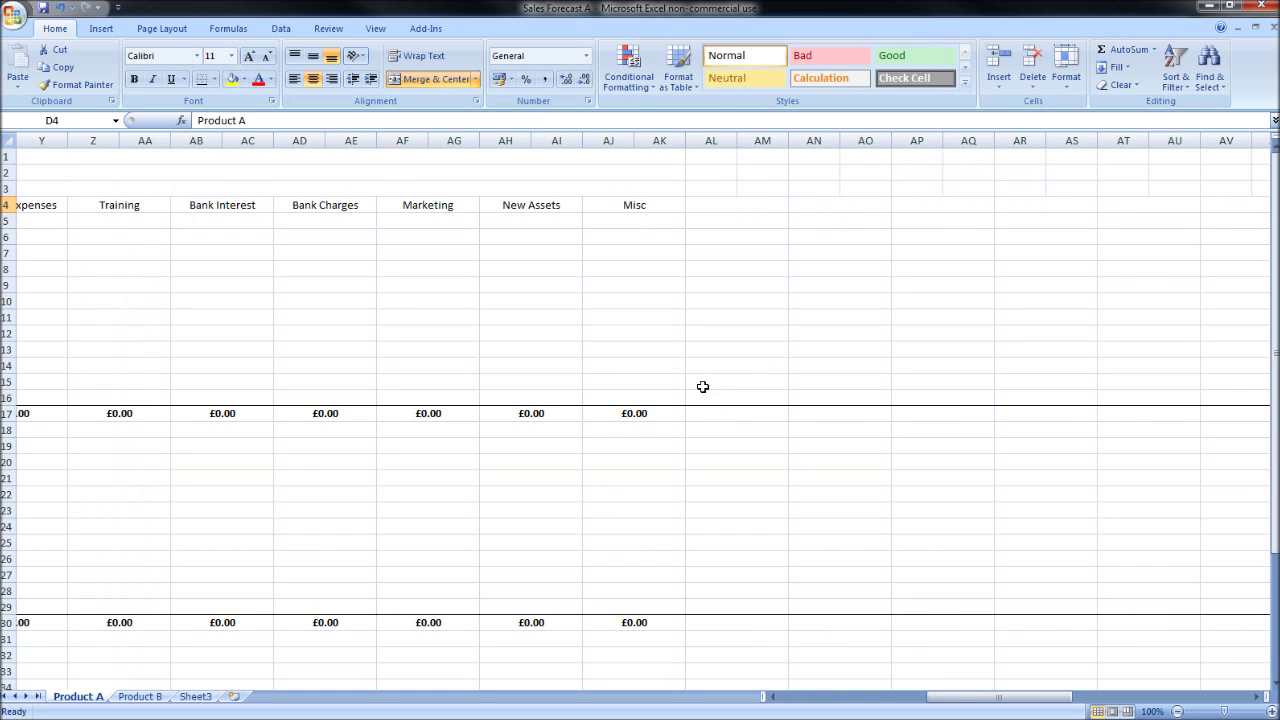
left_click(734, 220)
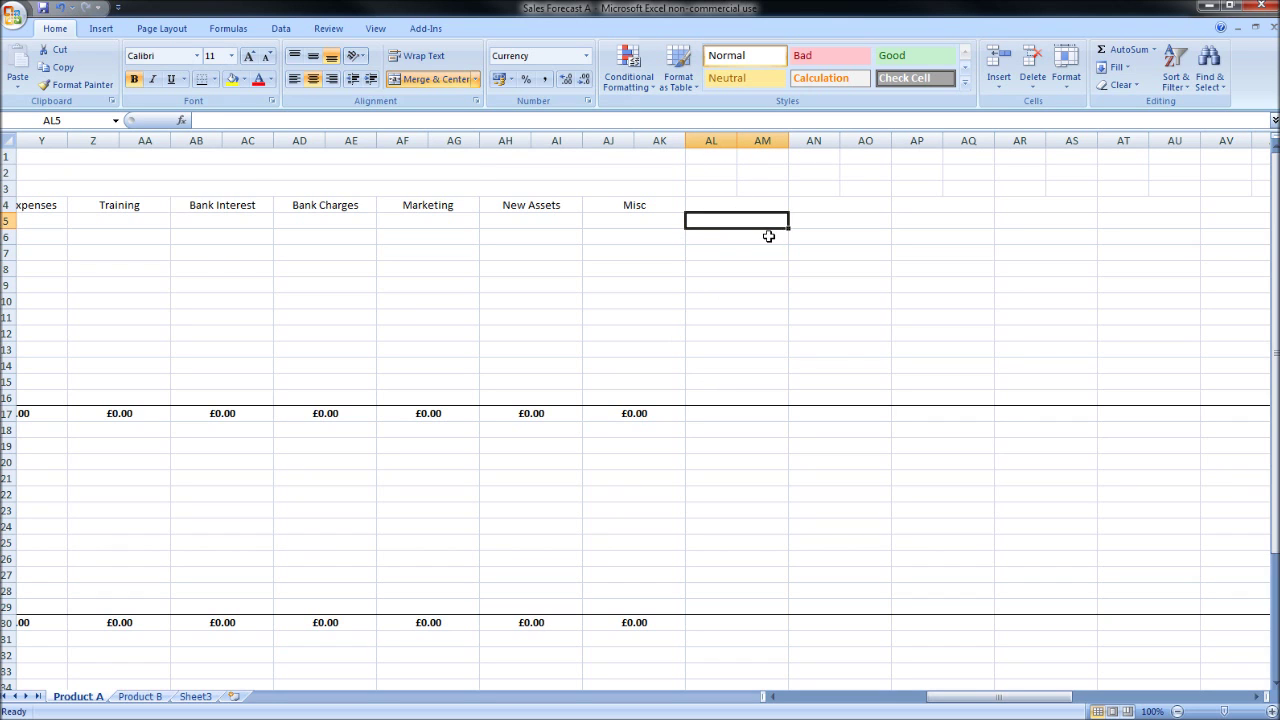
type("=sum")
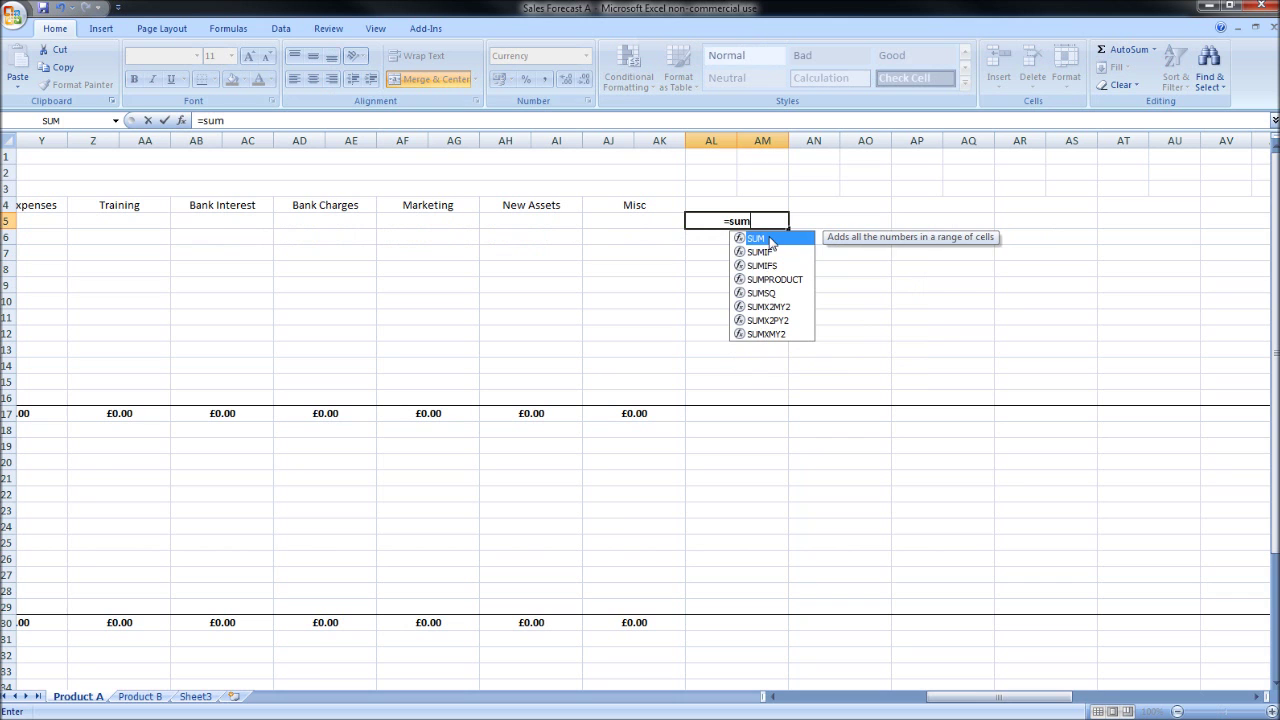
type("(")
left_click_drag(1005, 697, 866, 712)
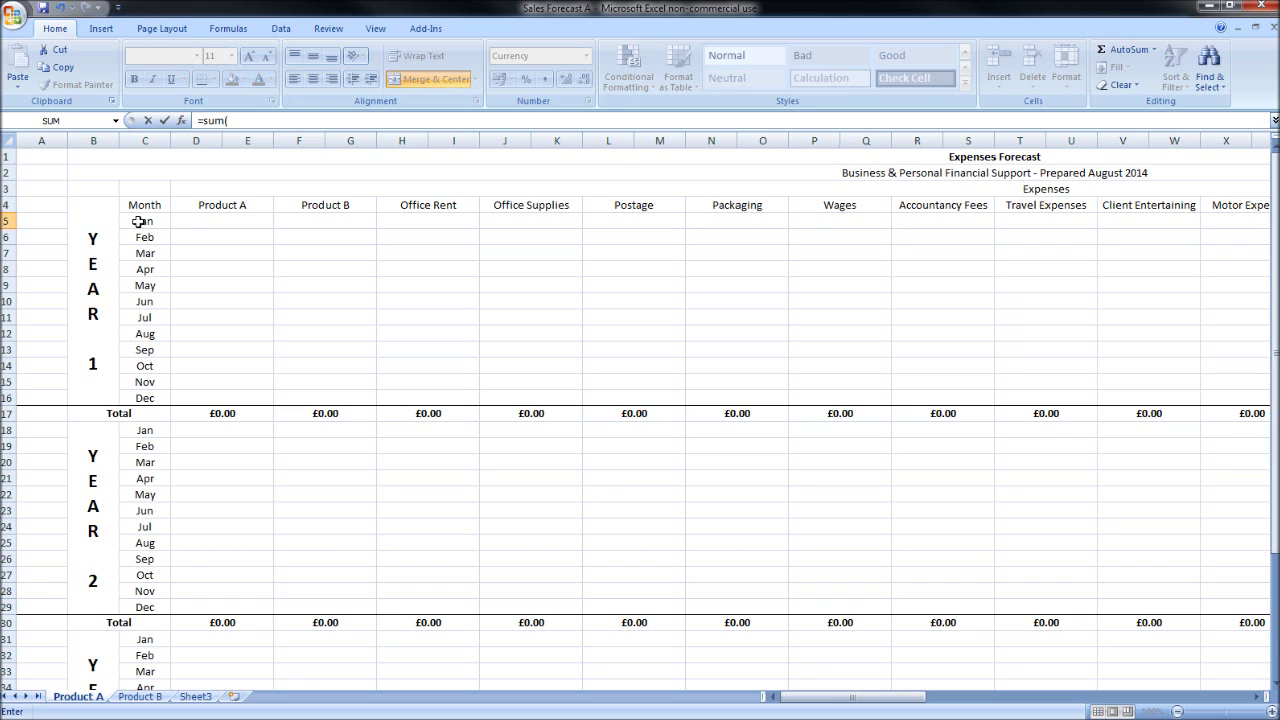
left_click_drag(194, 223, 586, 216)
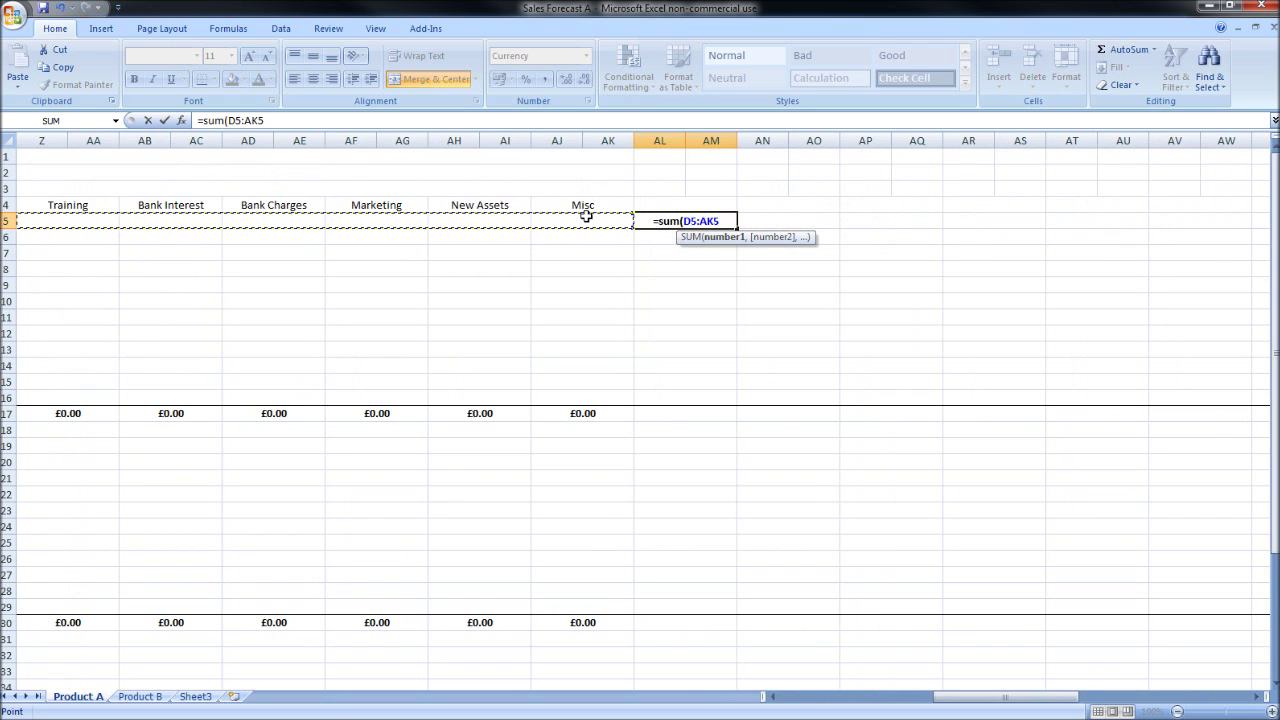
type(")")
key("Return")
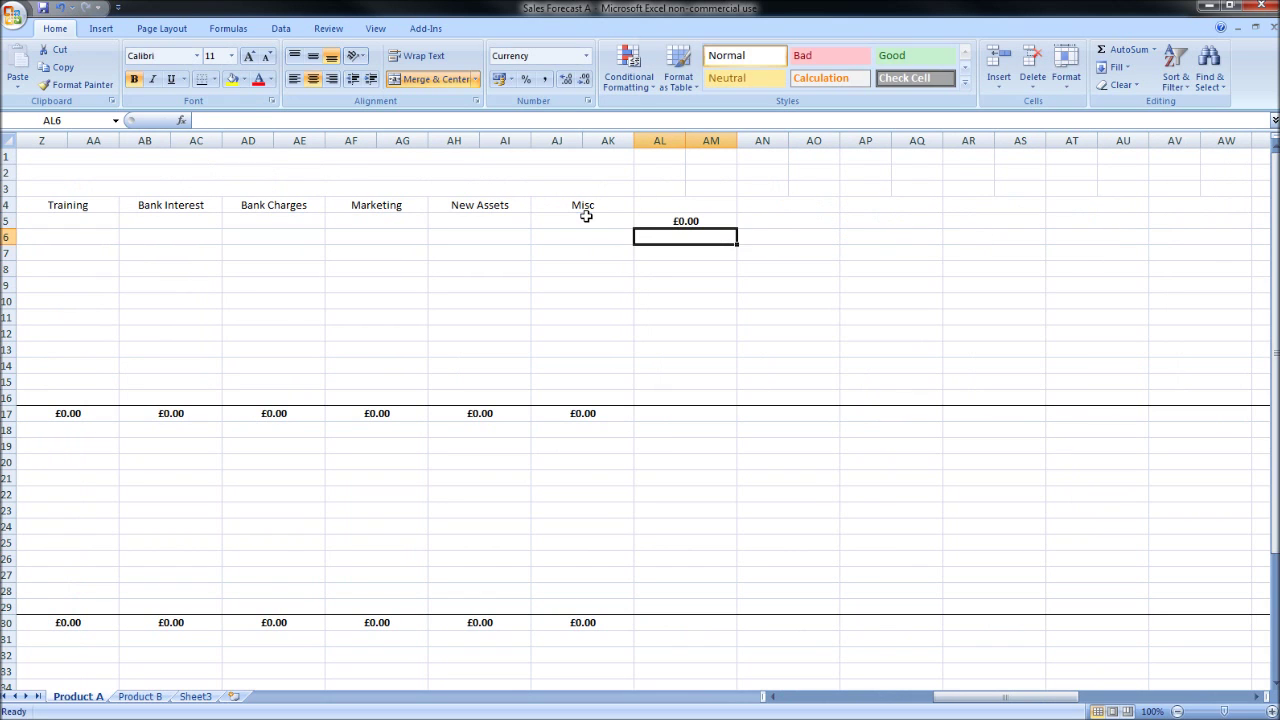
Fill the sum formula from AL5 down through row 43, covering all three years
left_click(703, 220)
left_click_drag(737, 229, 748, 423)
scroll(820, 377, "down", 3)
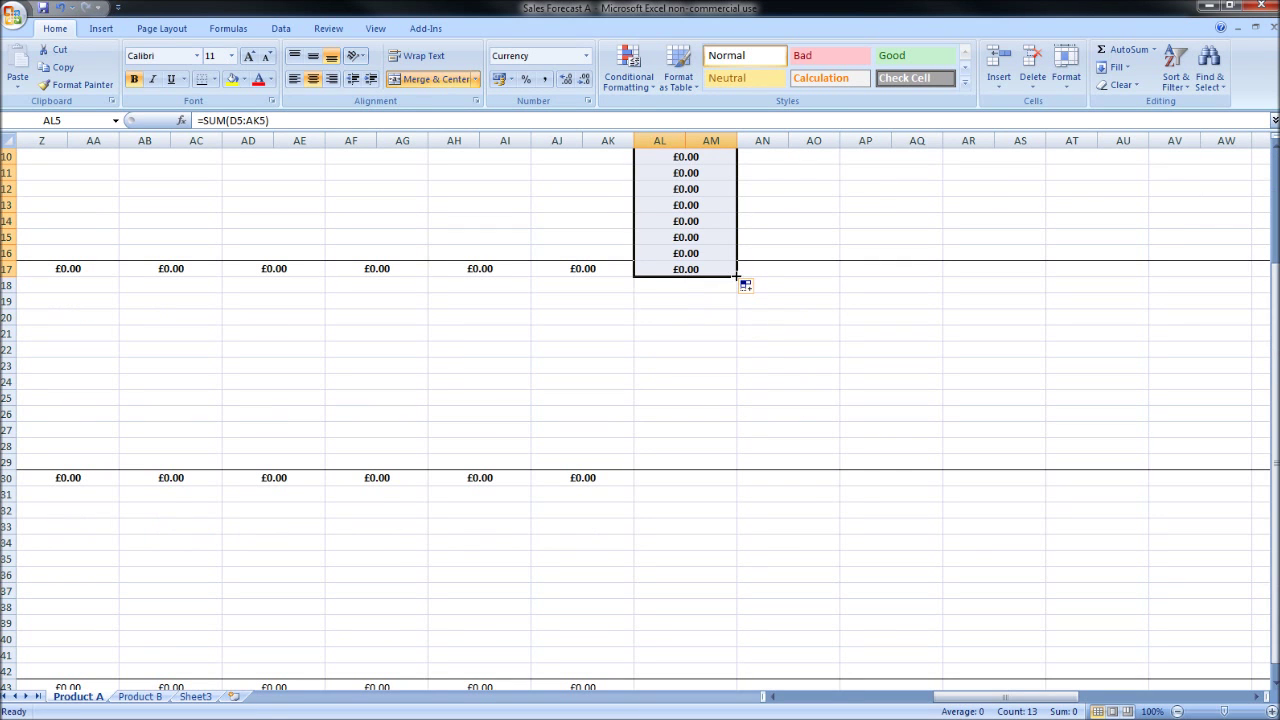
left_click_drag(740, 280, 717, 517)
scroll(806, 534, "up", 7)
left_click(810, 540)
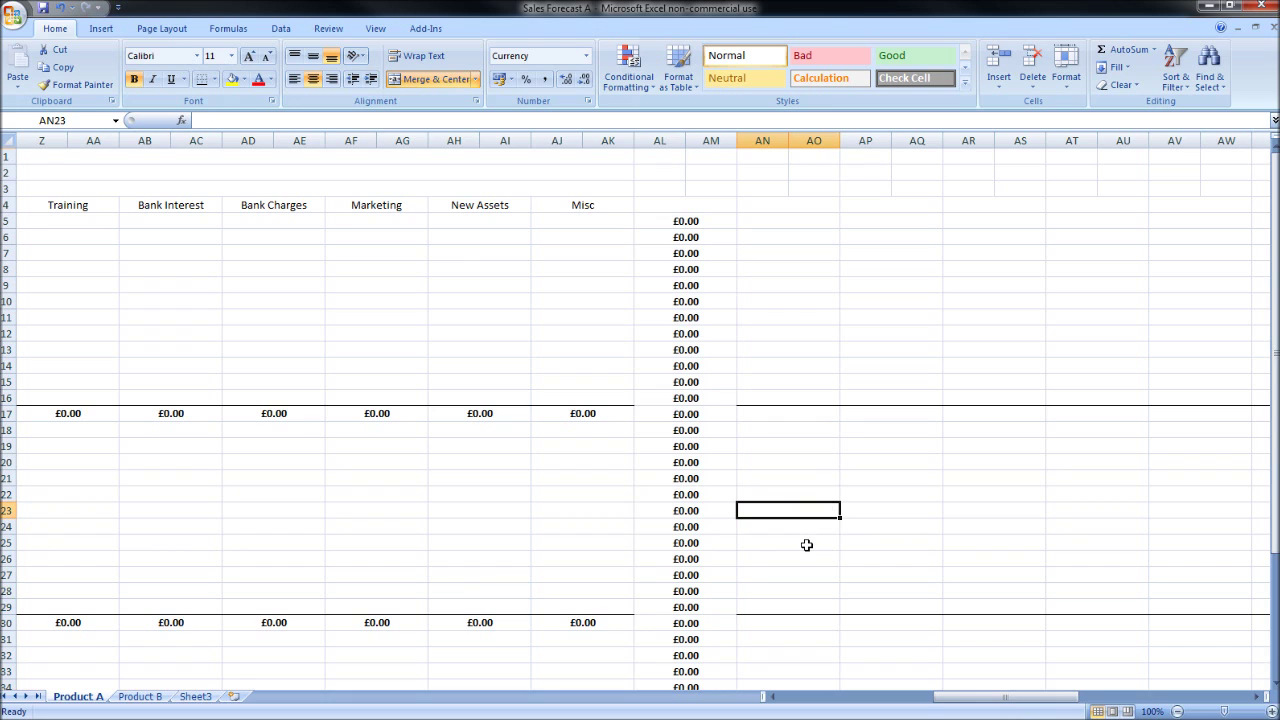
Apply a left border line to the whole of column AL through the cell formatting
left_click(657, 139)
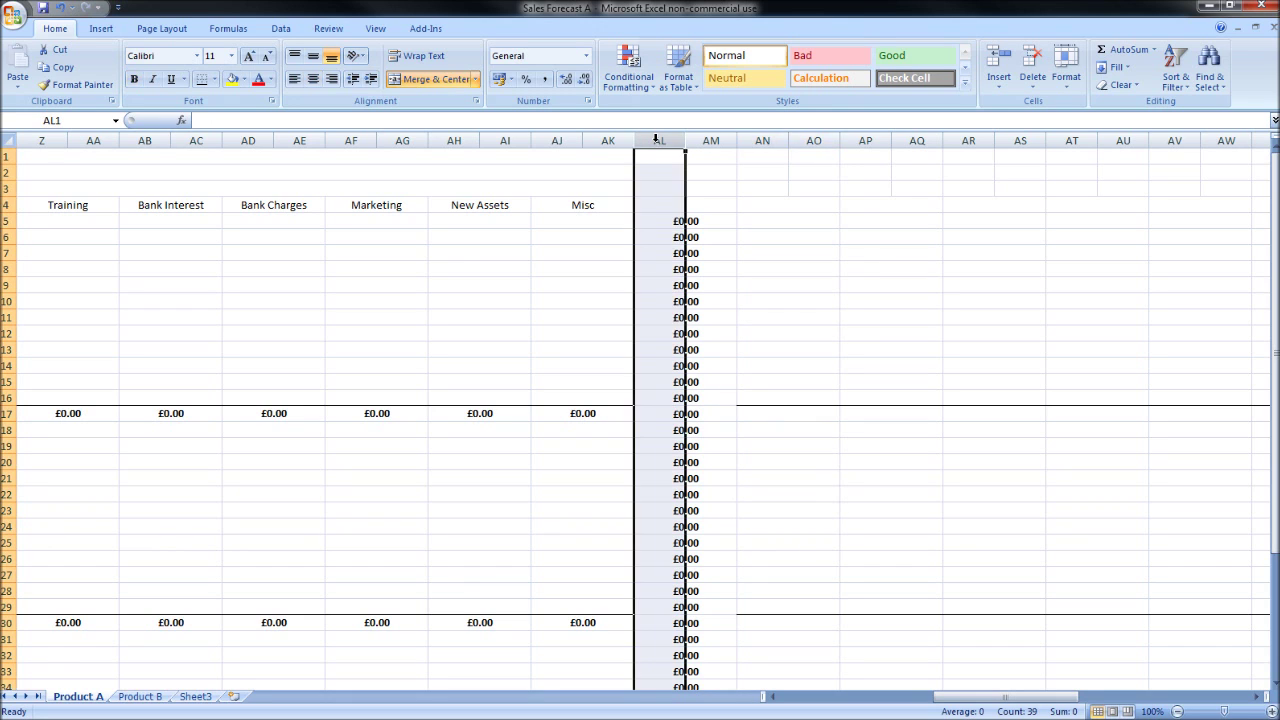
right_click(657, 140)
left_click(733, 284)
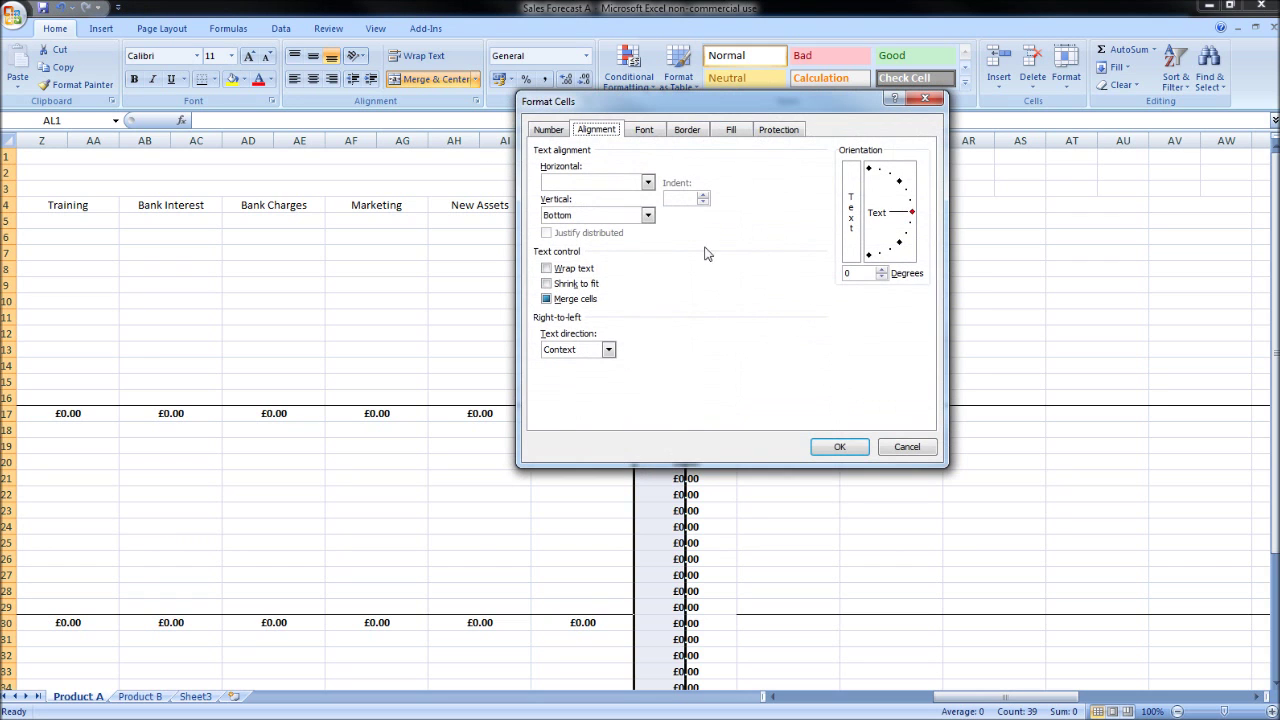
left_click(690, 130)
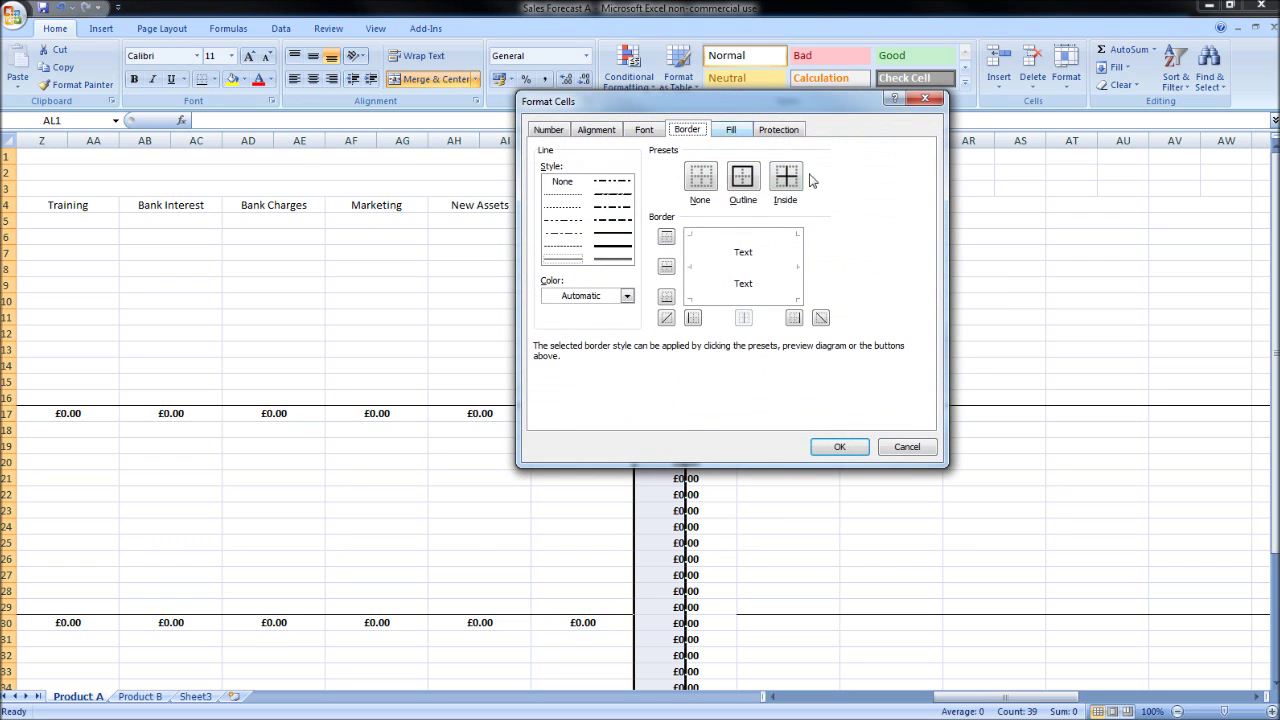
left_click(691, 258)
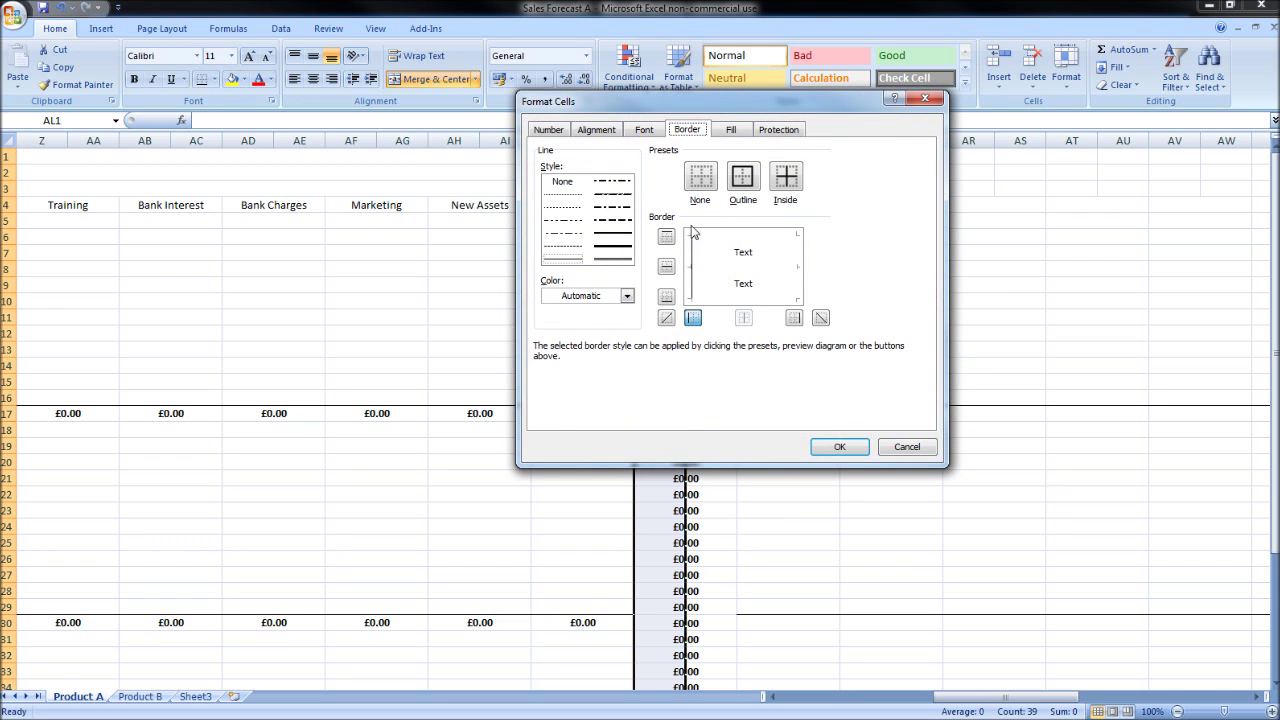
left_click(838, 446)
left_click(494, 440)
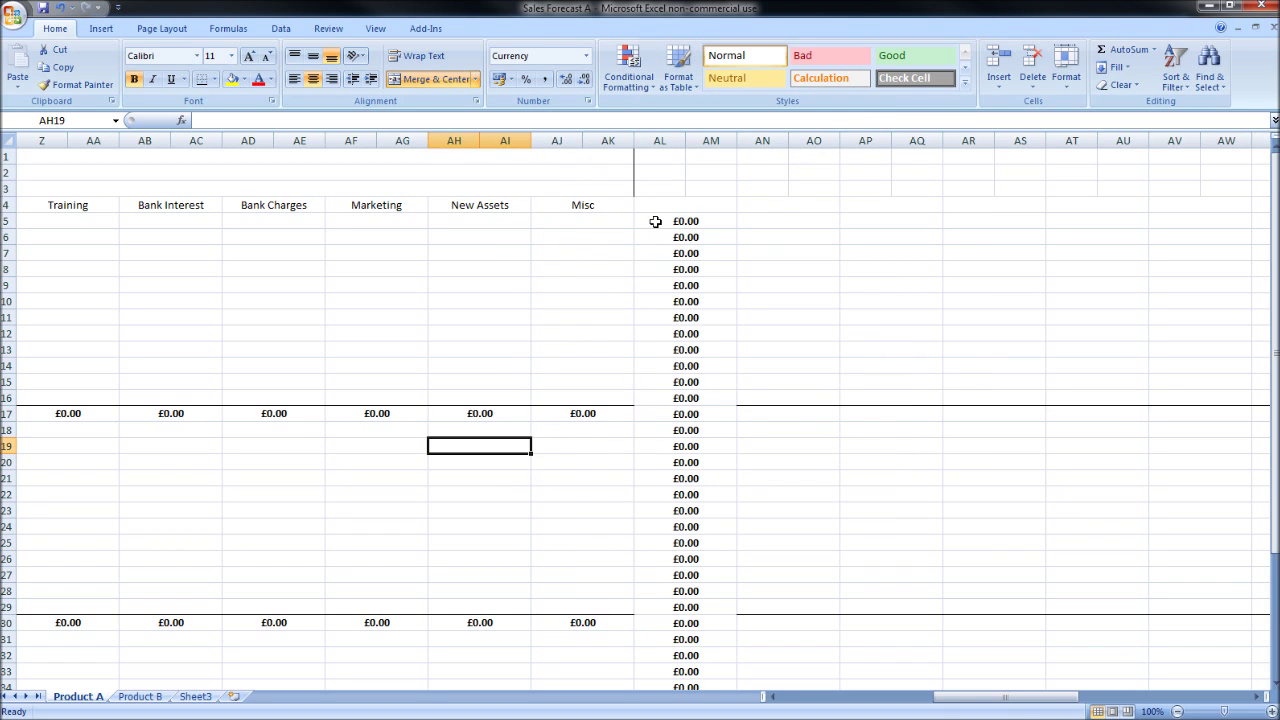
Add a left border line to the merged cells AL4 to AM43 containing the monthly totals
left_click_drag(657, 207, 686, 623)
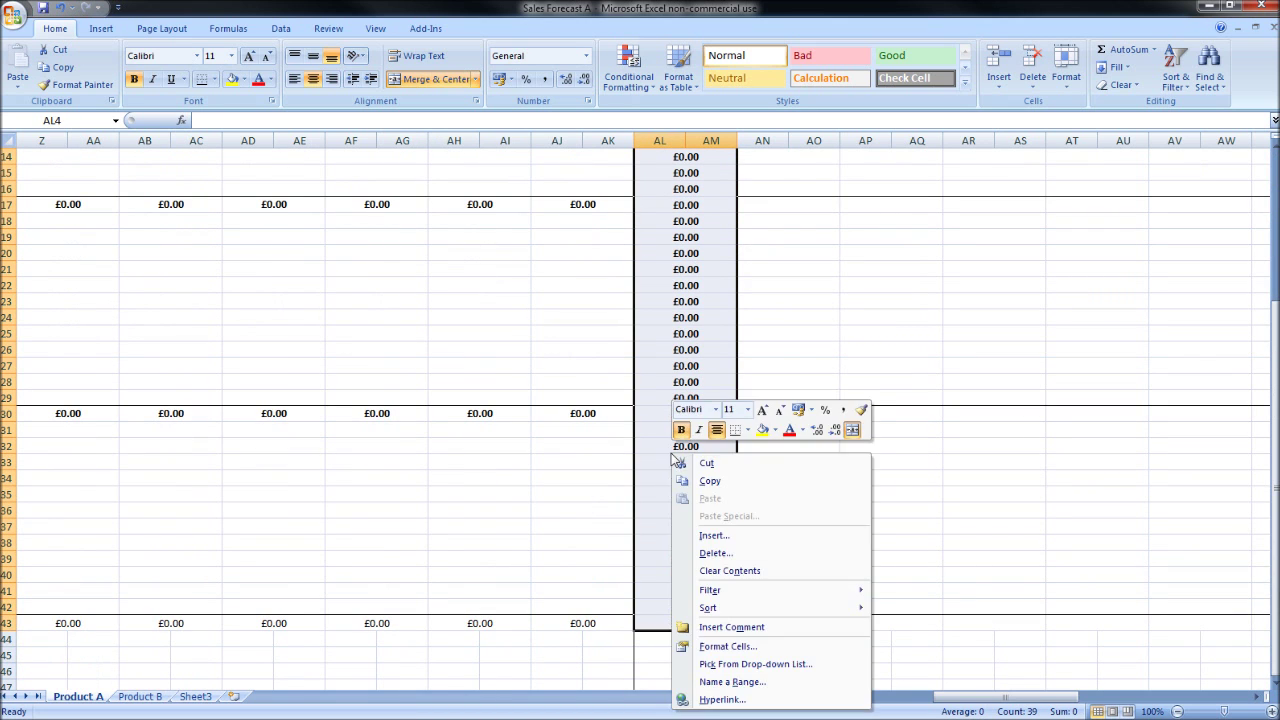
right_click(672, 622)
left_click(735, 648)
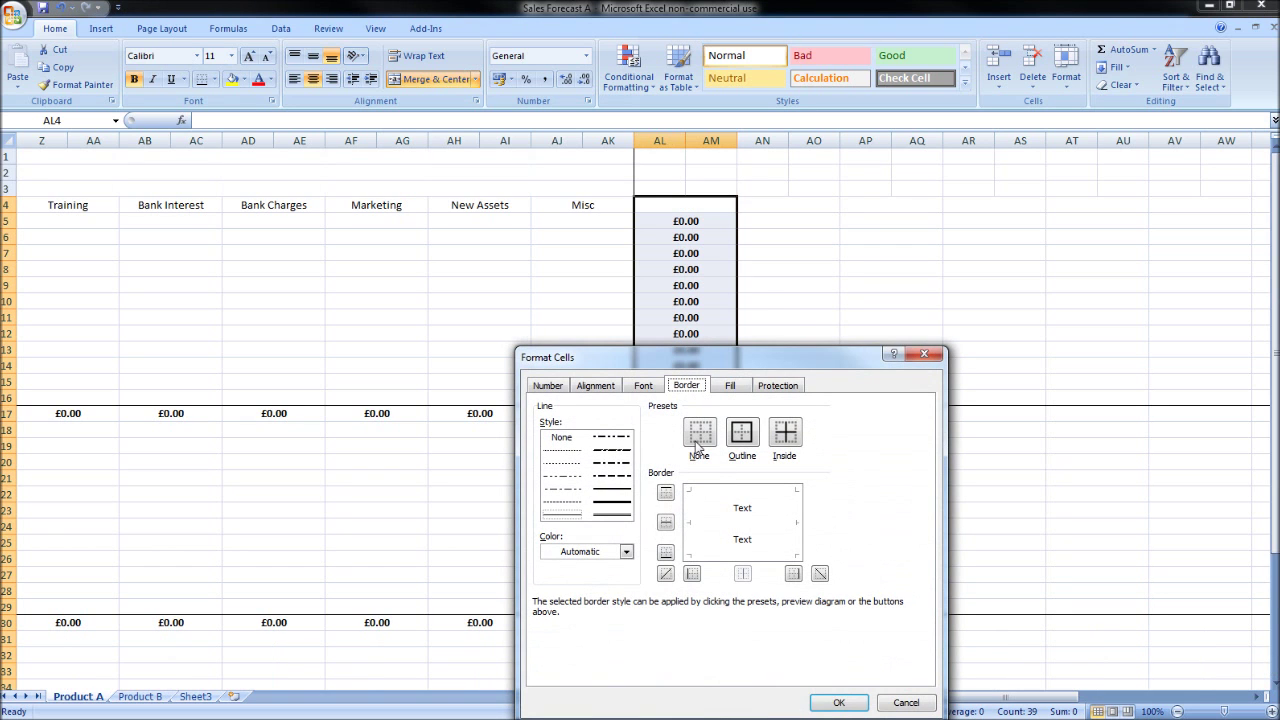
left_click(692, 573)
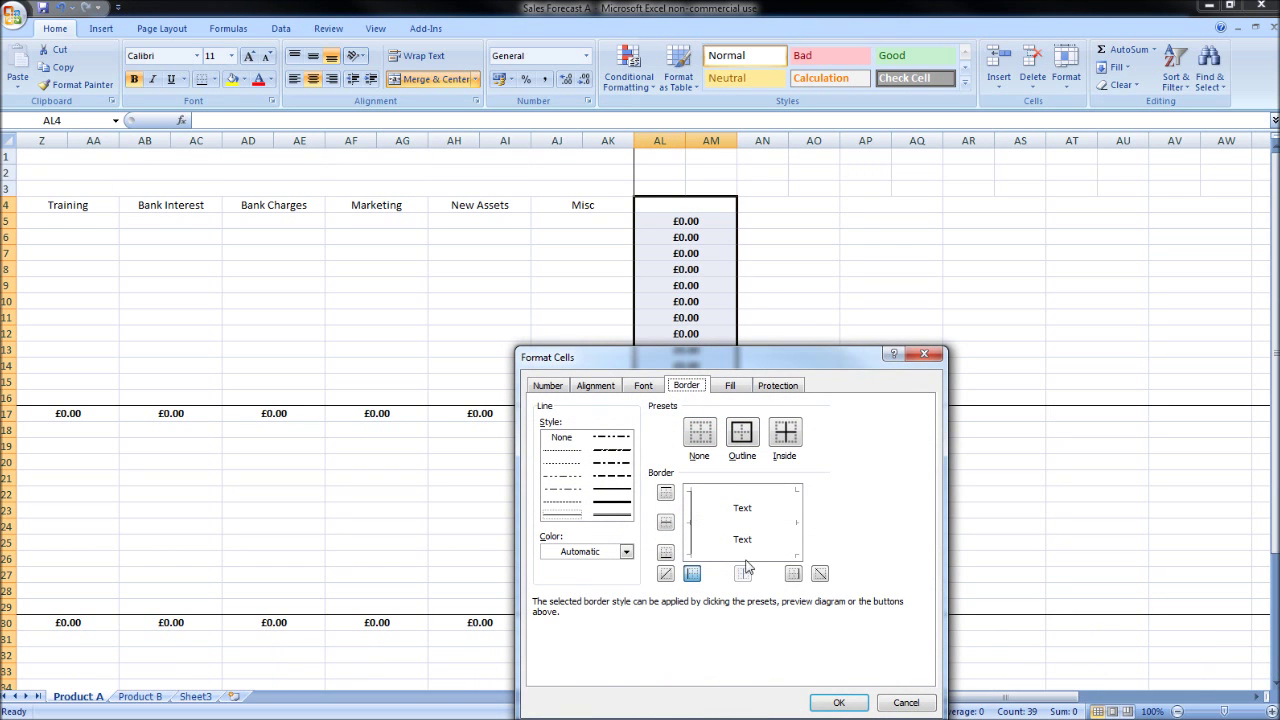
left_click(843, 701)
left_click(642, 458)
scroll(754, 462, "down", 4)
scroll(754, 462, "up", 4)
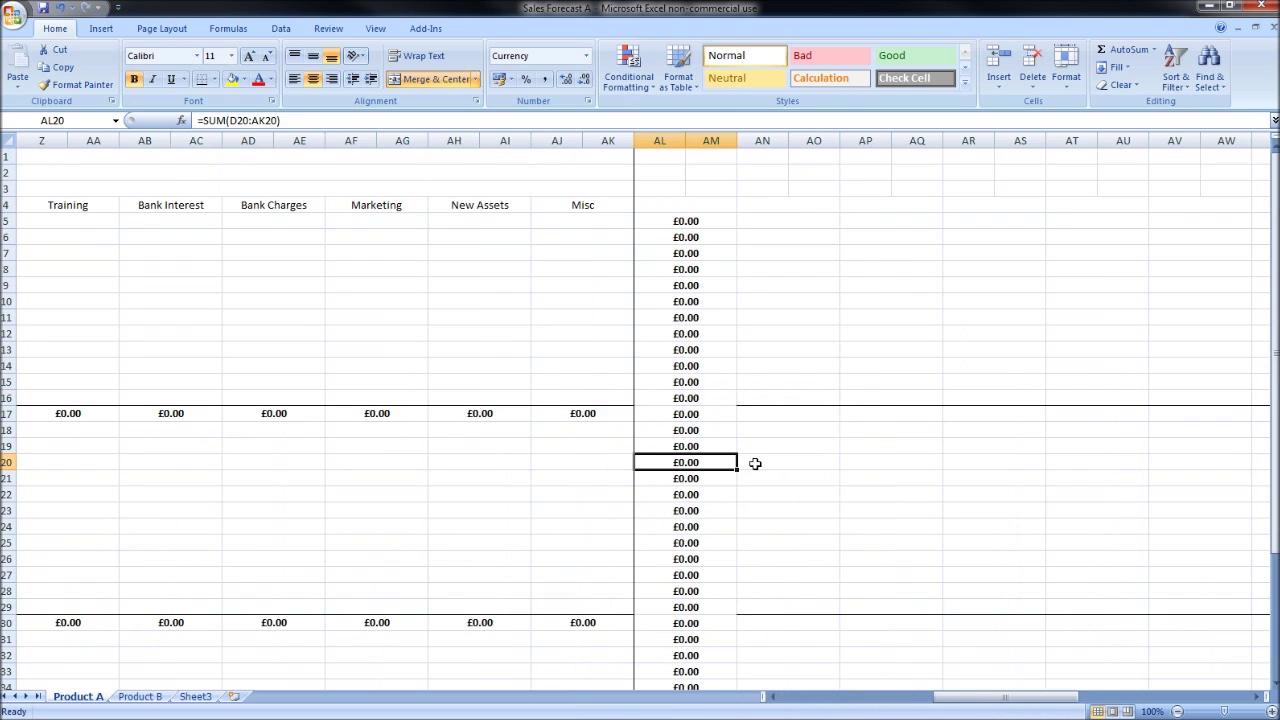
Enter the Year 1 Product A expenses for January to May as 100, 20, 30, 30 and 40
scroll(335, 349, "left", 8)
left_click(165, 241)
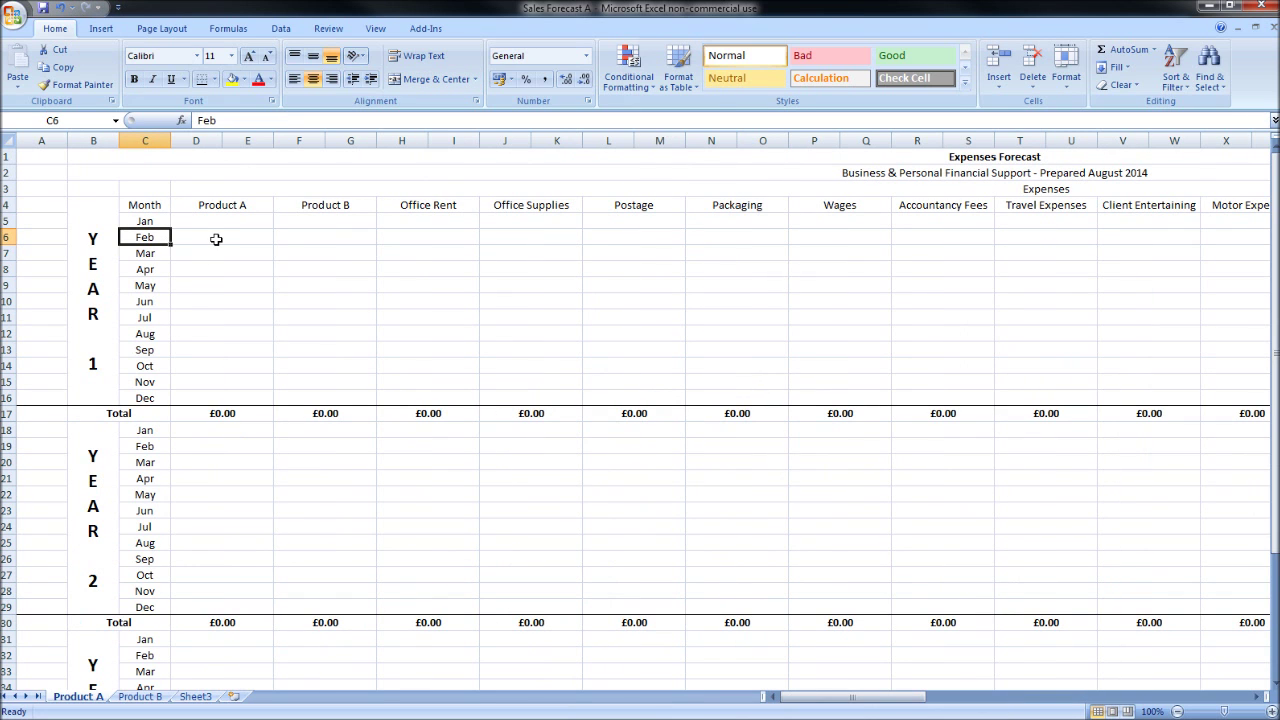
left_click(238, 219)
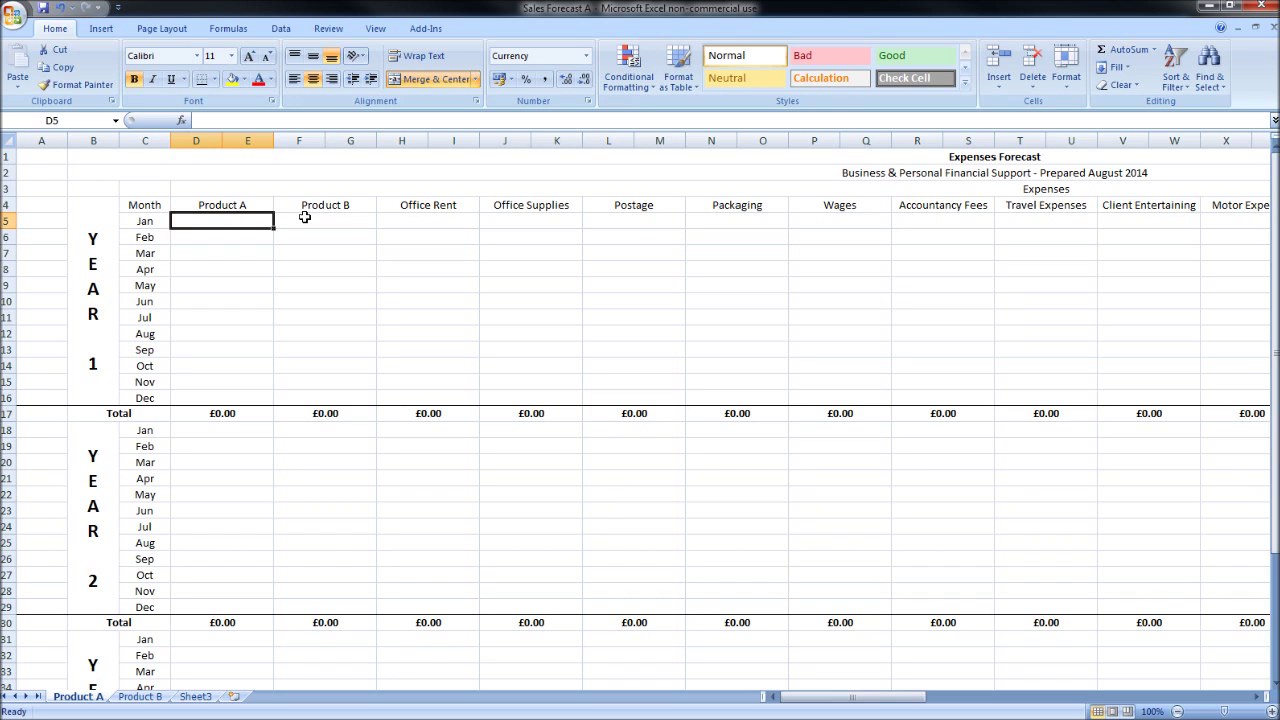
type("100")
key("Return")
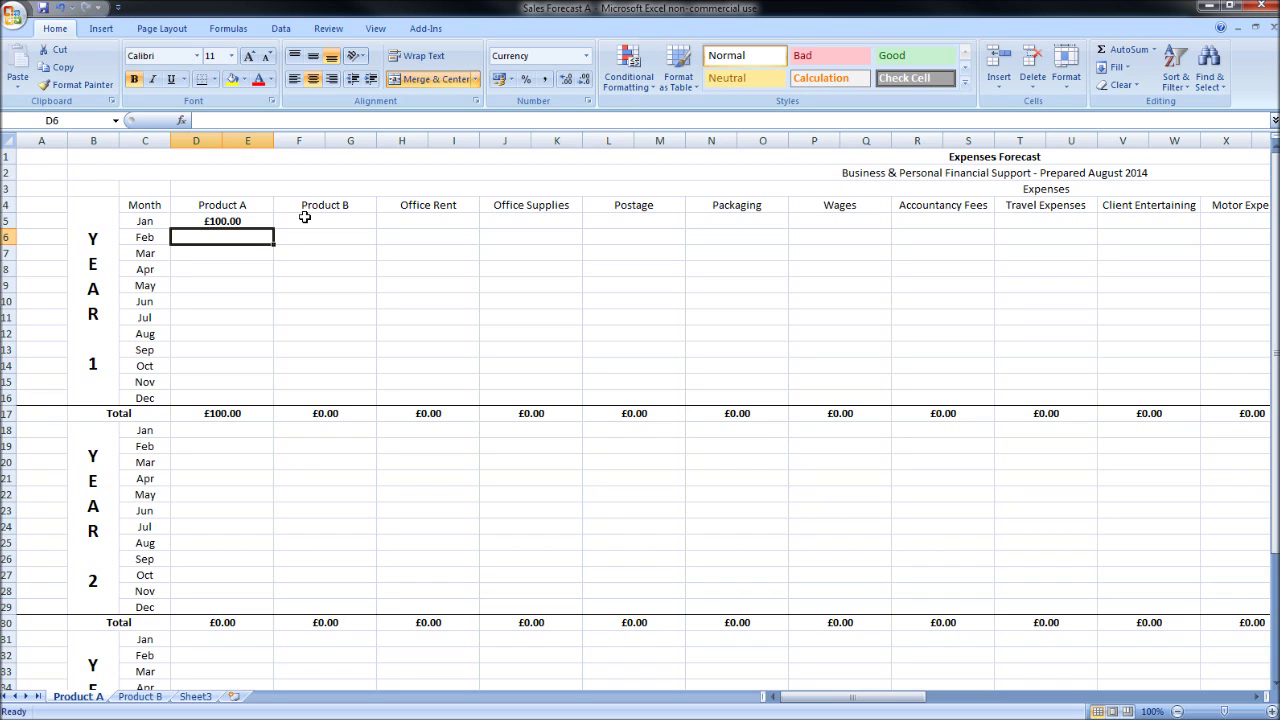
type("20")
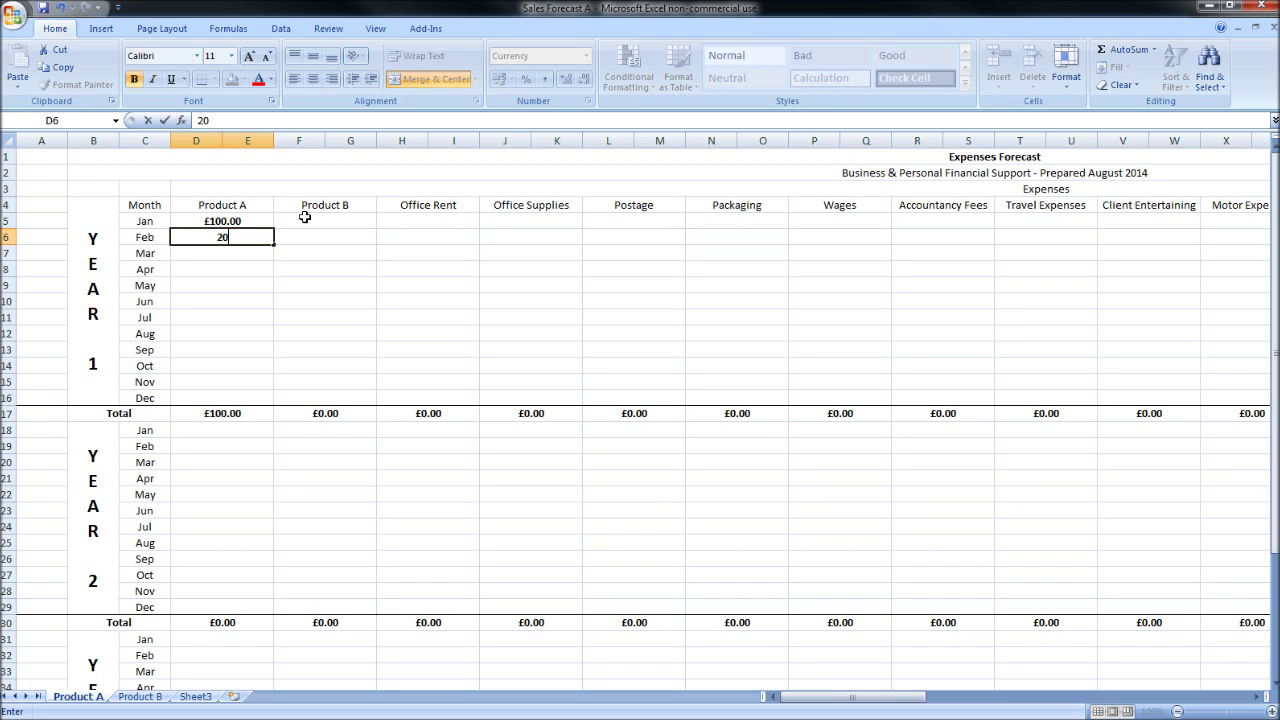
key("Return")
type("30")
key("Return")
type("30")
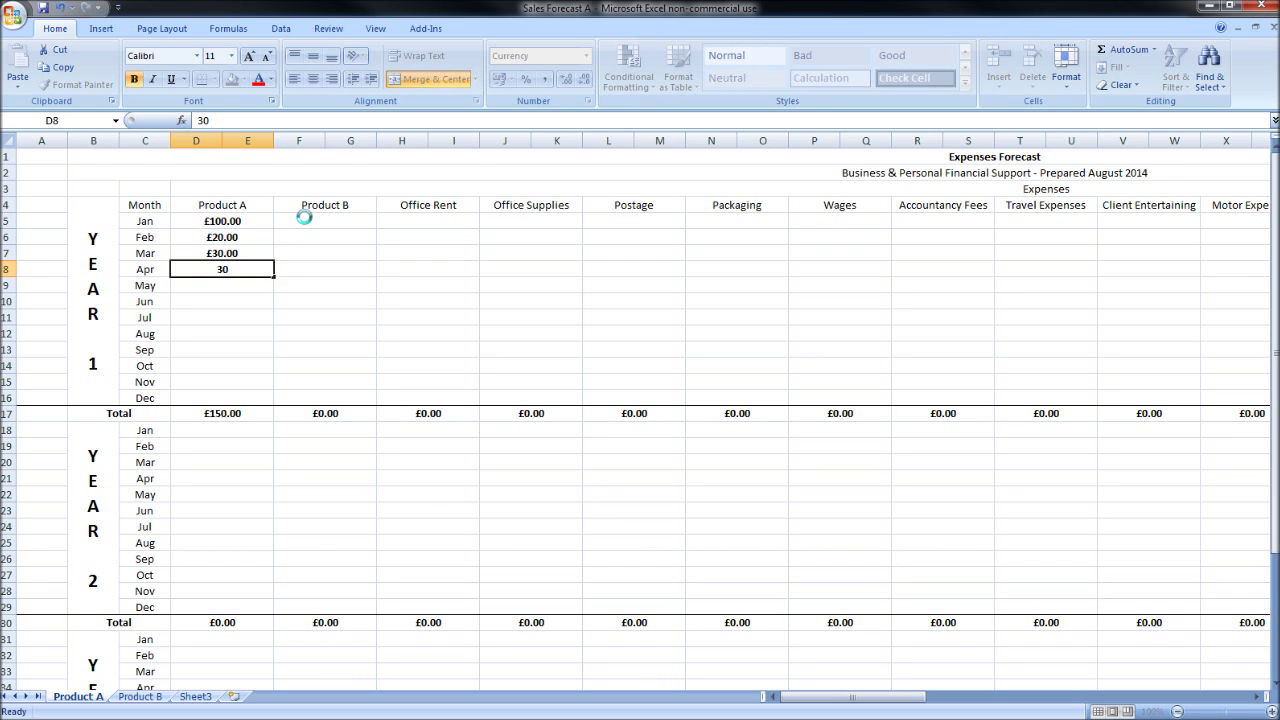
key("Return")
type("40")
key("Return")
key("Return")
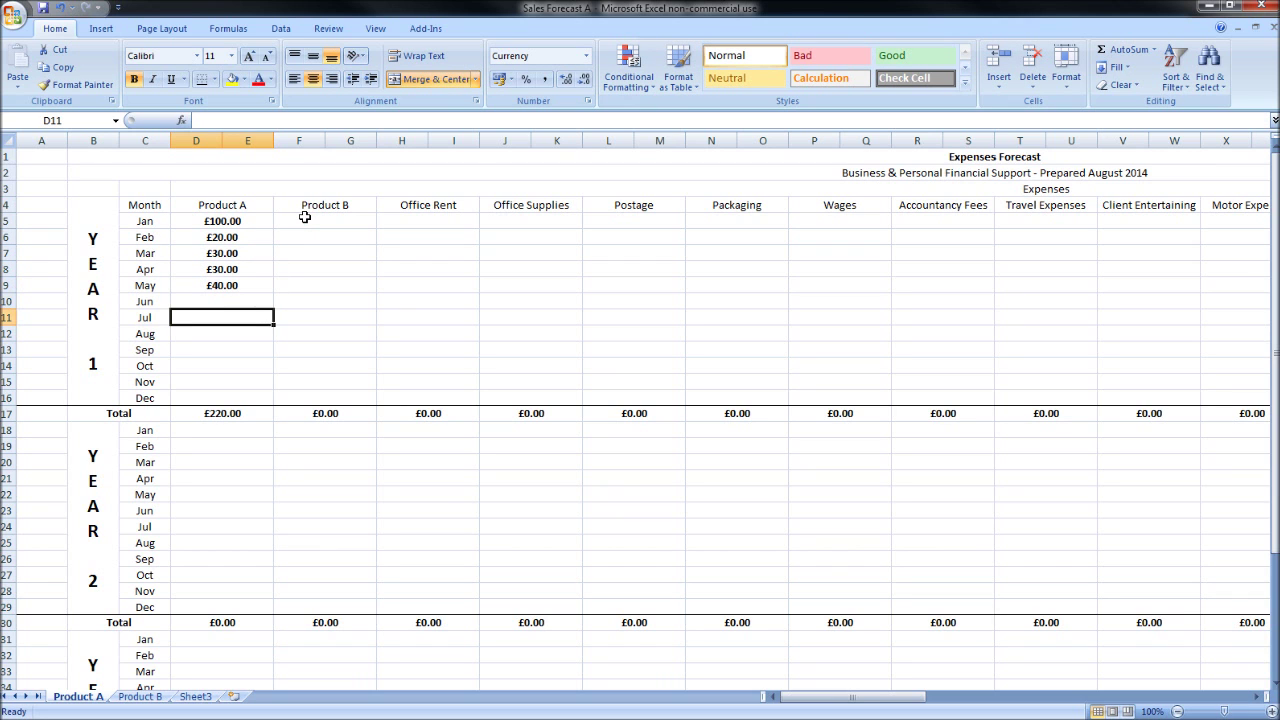
Enter the Year 1 Product A expenses for June, July and August as 40, 50 and 50
key("Up")
type("40")
key("Return")
type("50")
key("Return")
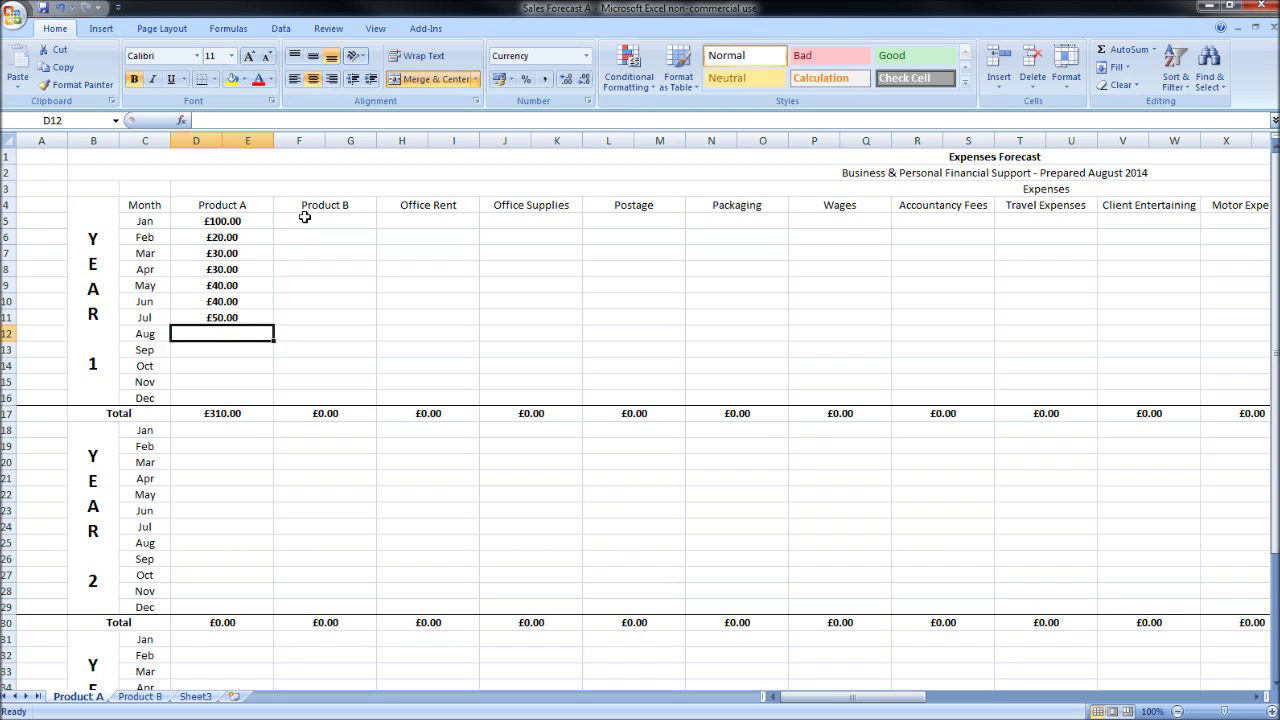
type("50")
key("Return")
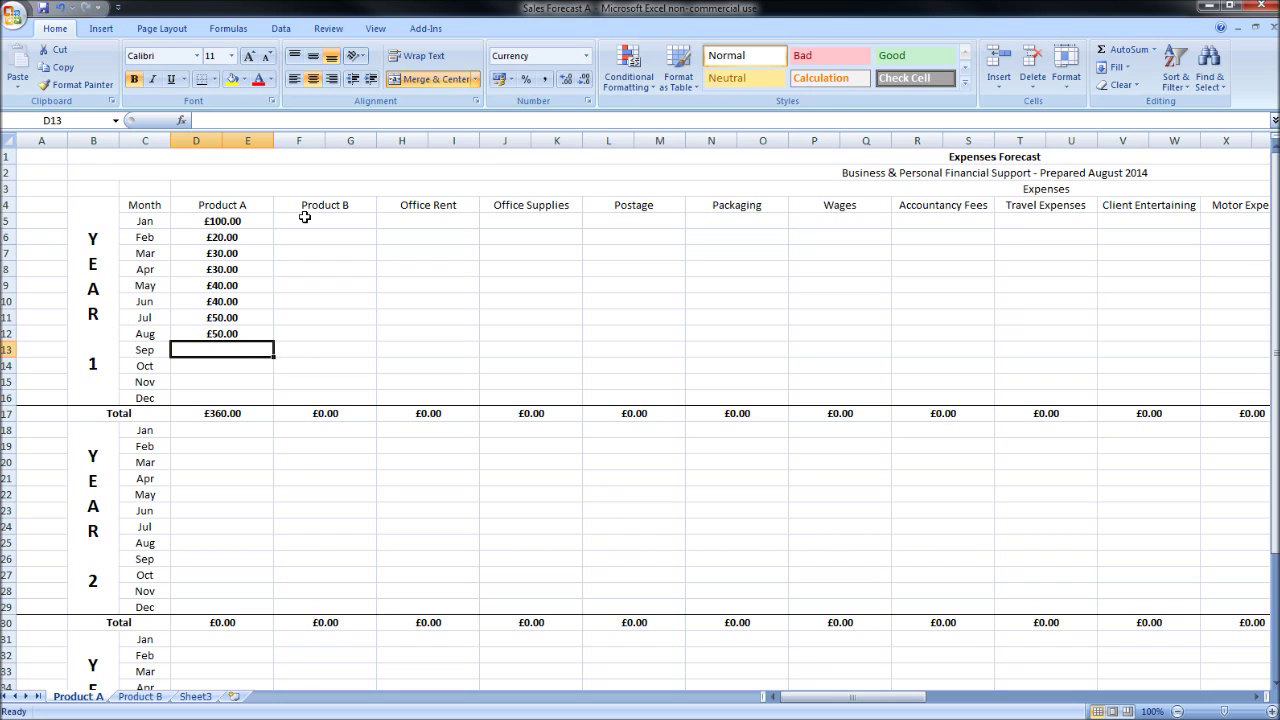
Enter the Year 1 Product A expenses for September to December as 60, 60, 70 and 70
type("60")
key("Return")
type("60")
key("Return")
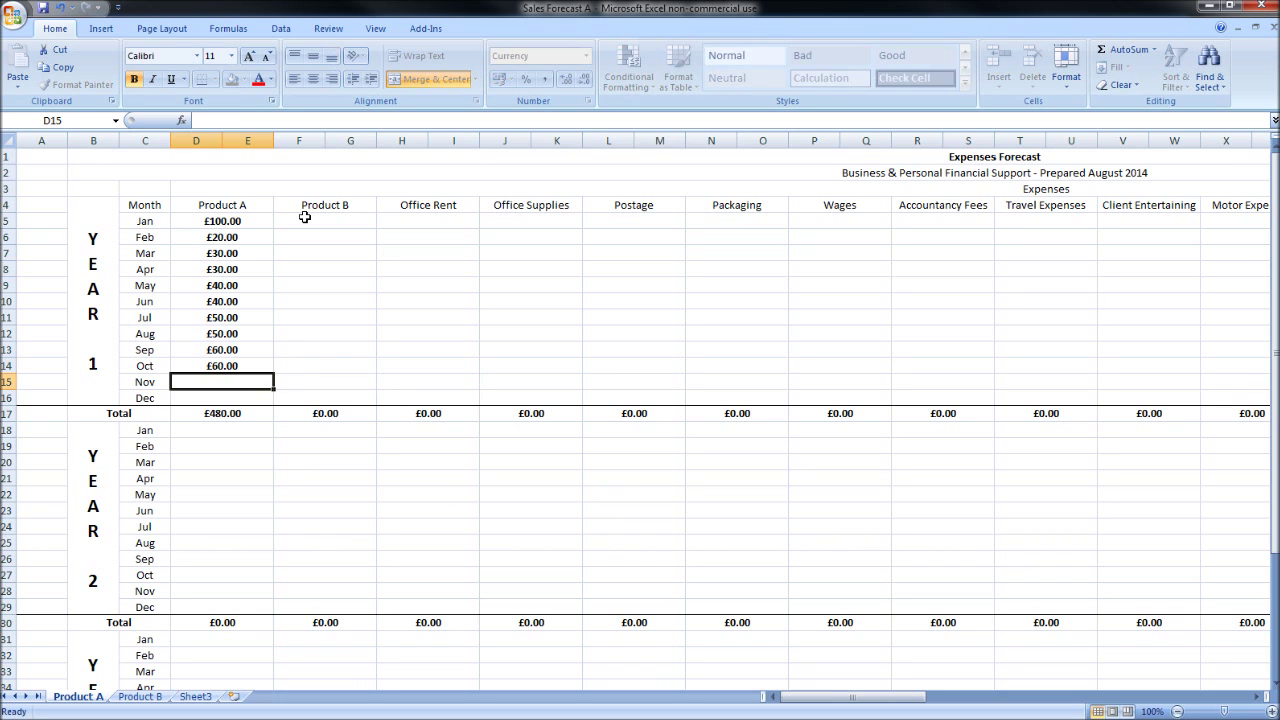
type("70")
key("Return")
type("70")
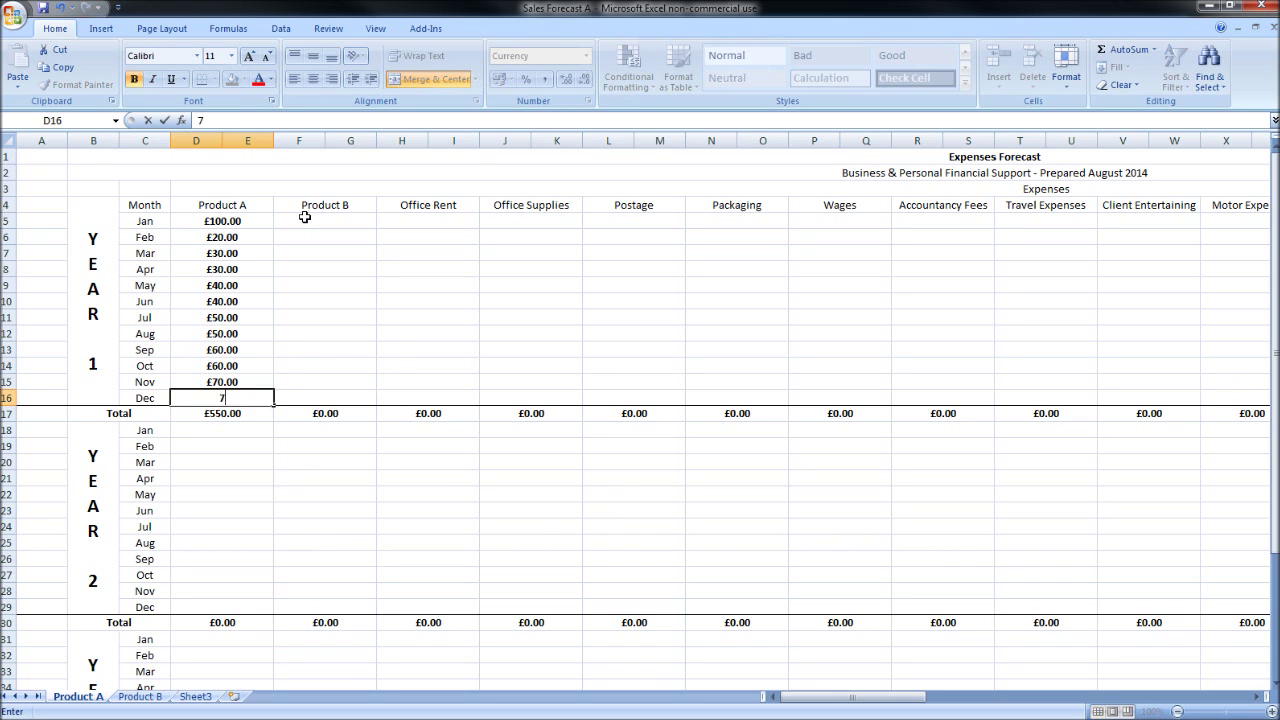
key("Return")
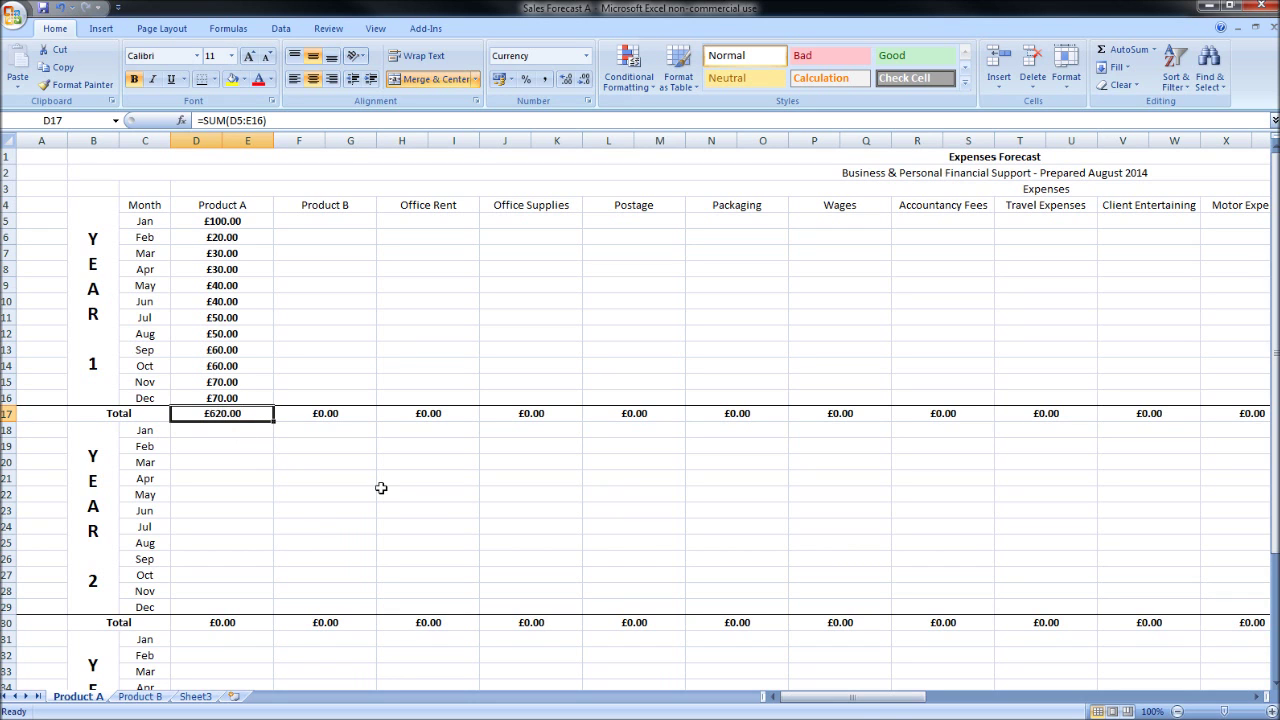
Enter a Marketing expense of 500 for December of Year 1 in cell AF16
left_click_drag(825, 696, 1005, 696)
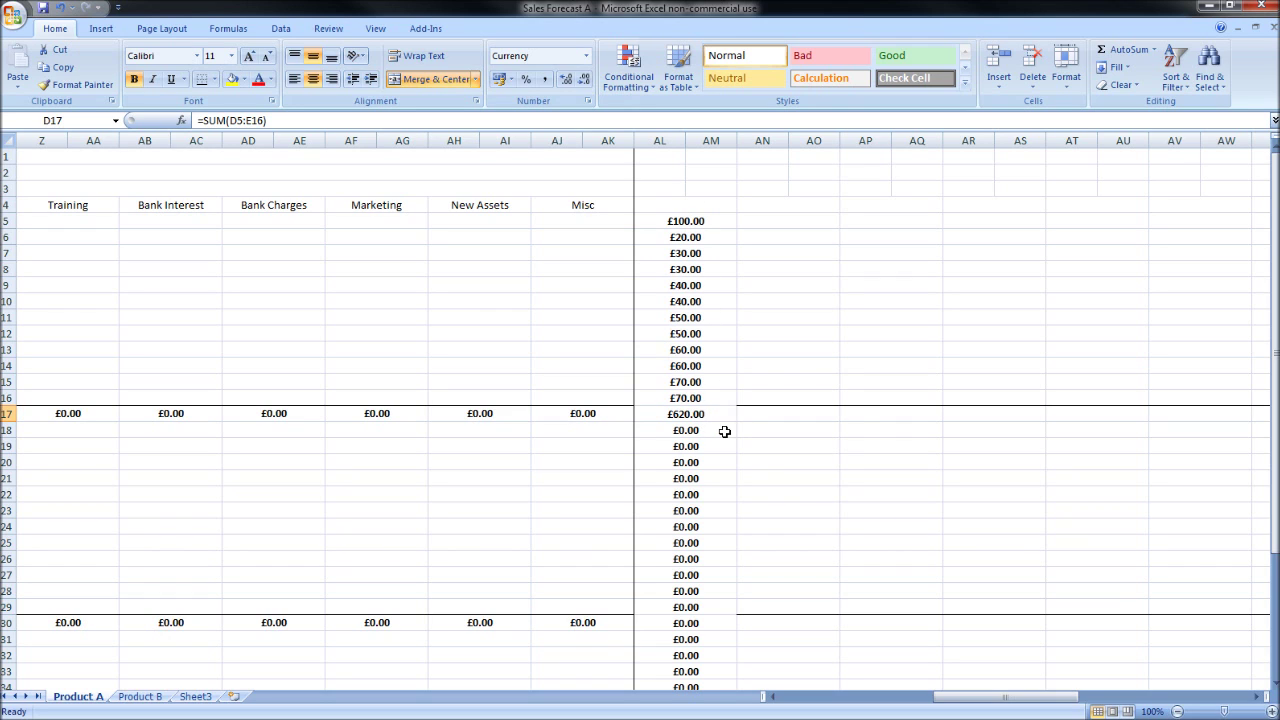
left_click_drag(1011, 696, 833, 708)
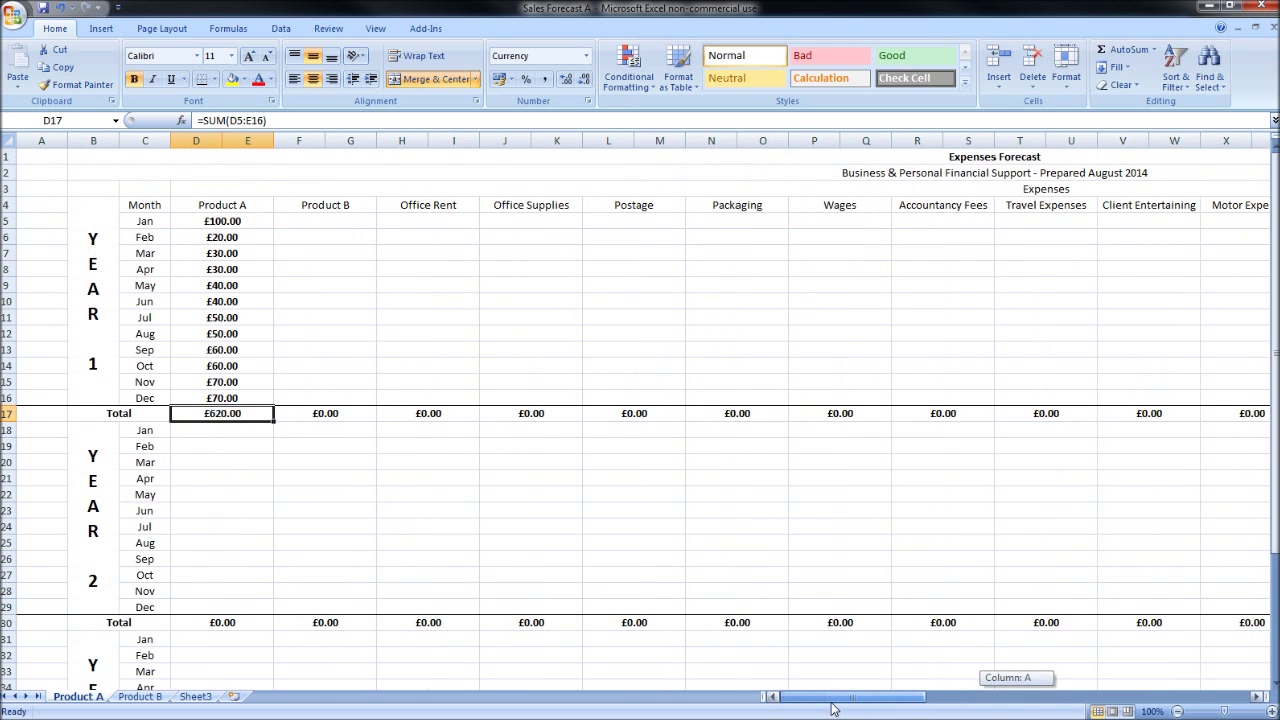
left_click(226, 431)
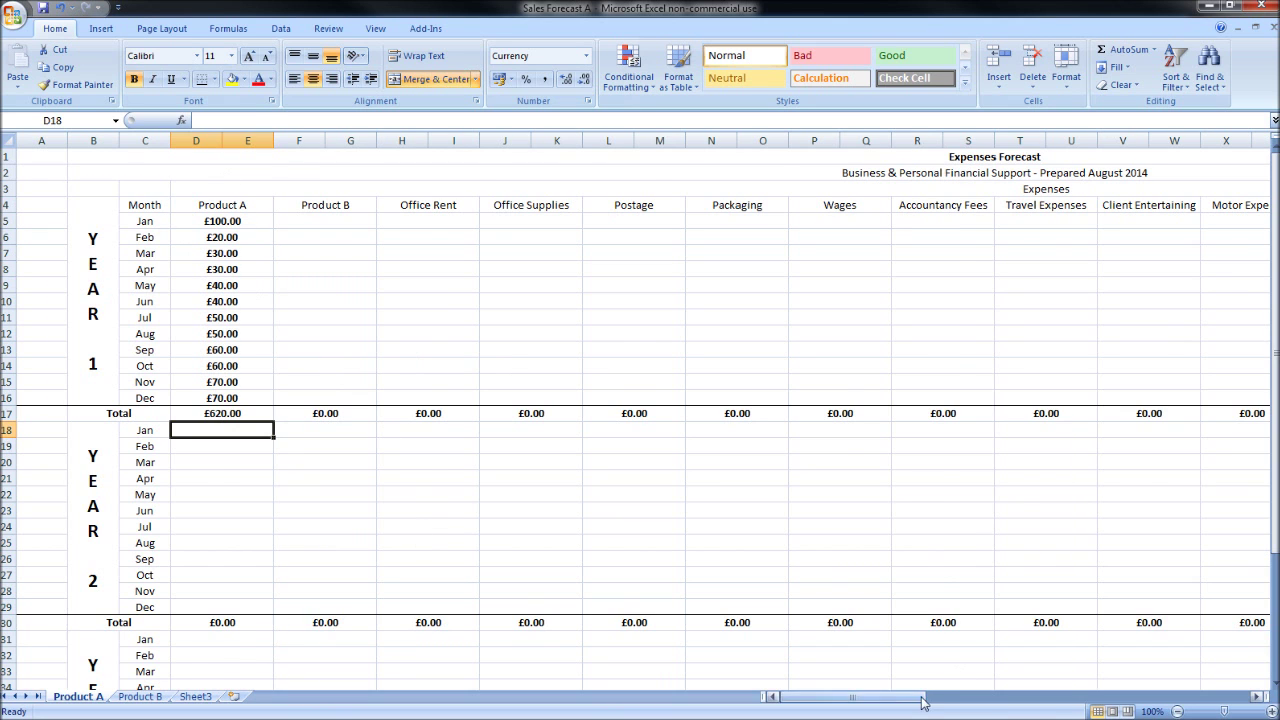
left_click_drag(926, 696, 1010, 709)
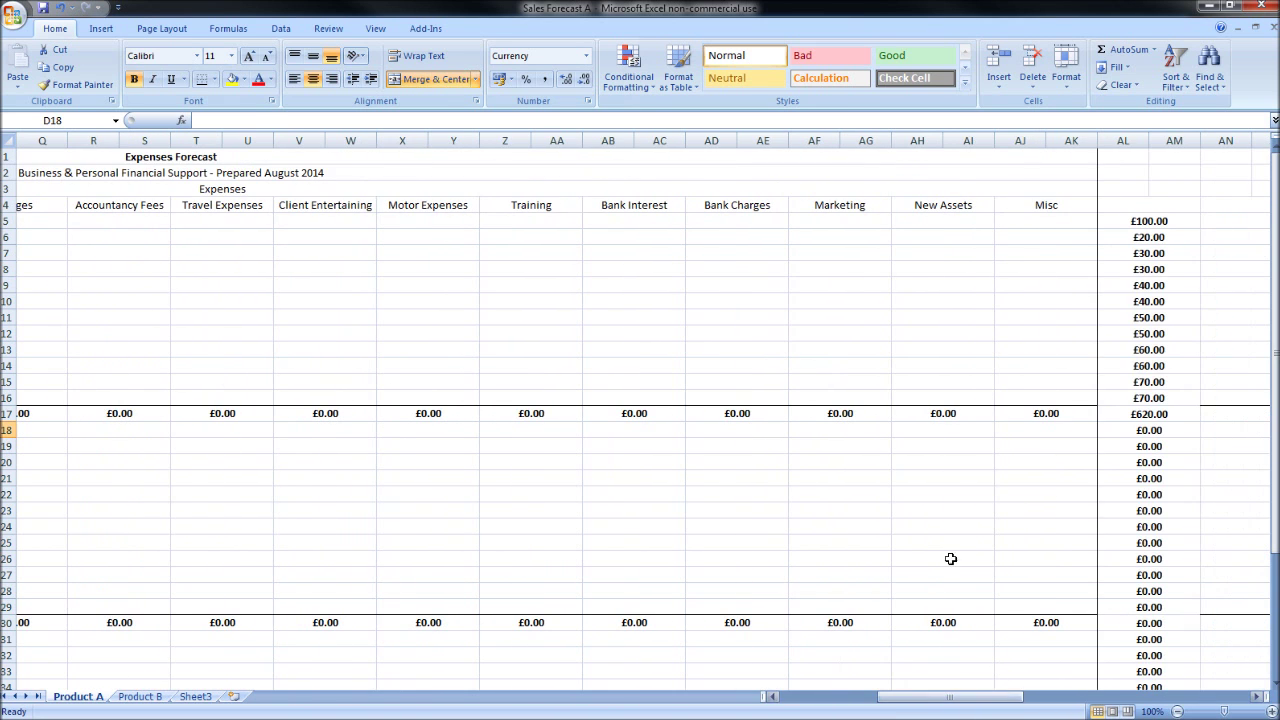
left_click(851, 427)
left_click(852, 398)
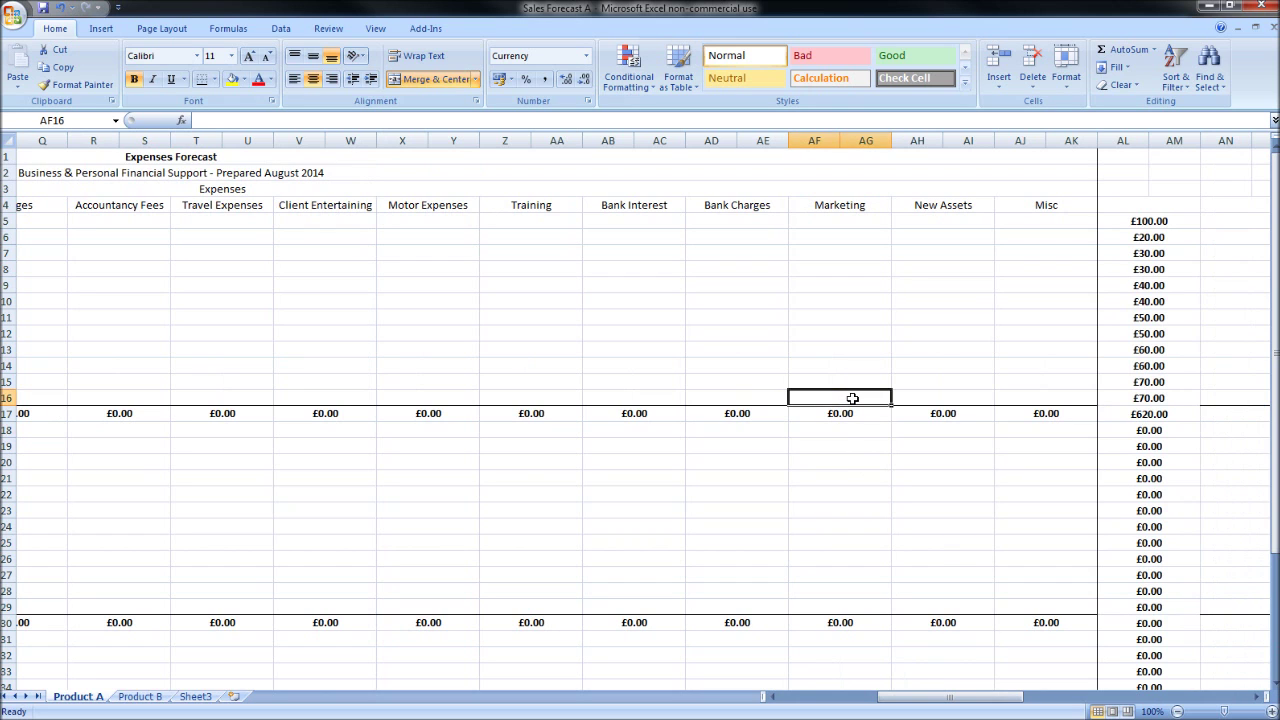
type("500")
key("Return")
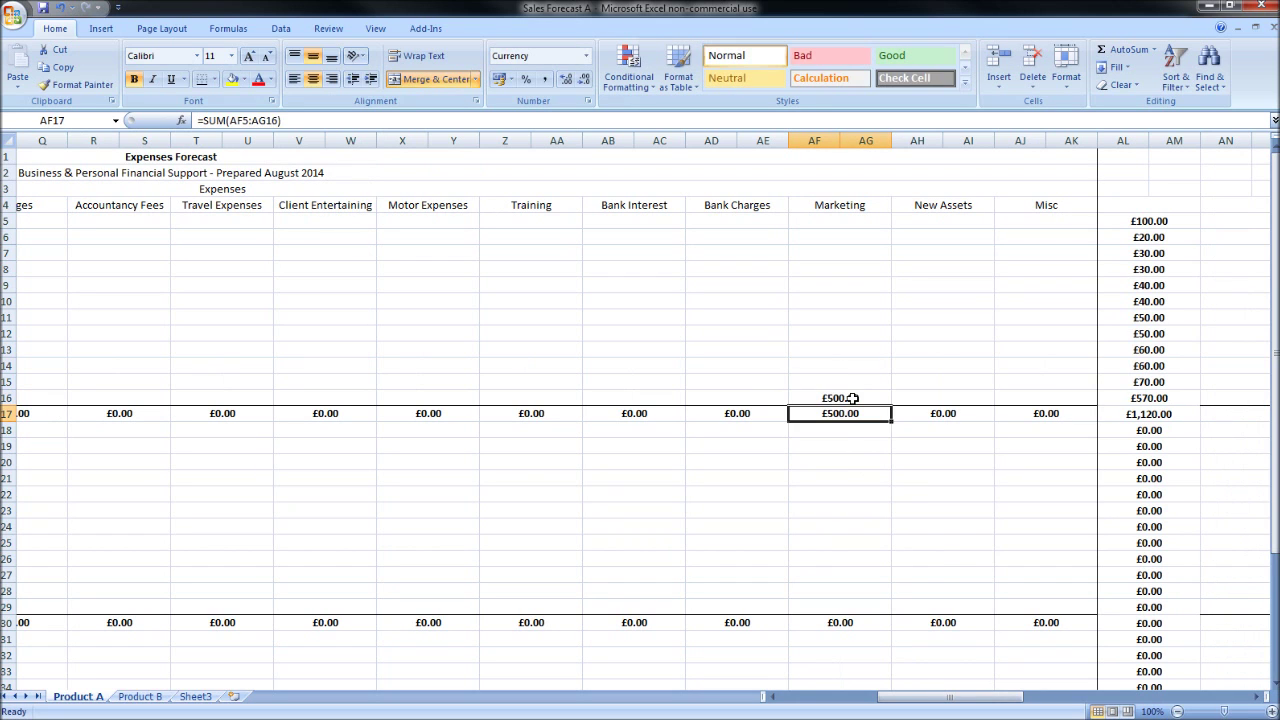
Enter Year 2 Marketing expenses of 500 for January and 200 for August
key("Down")
type("500")
key("Return")
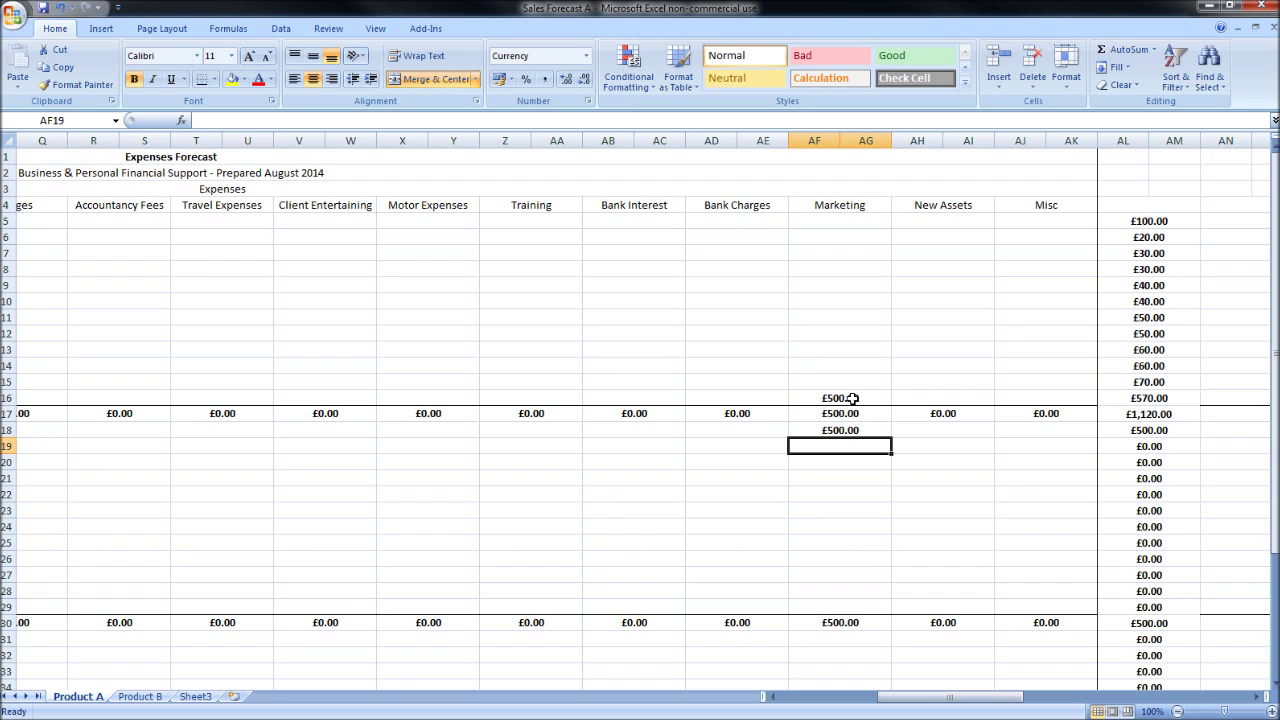
left_click(850, 540)
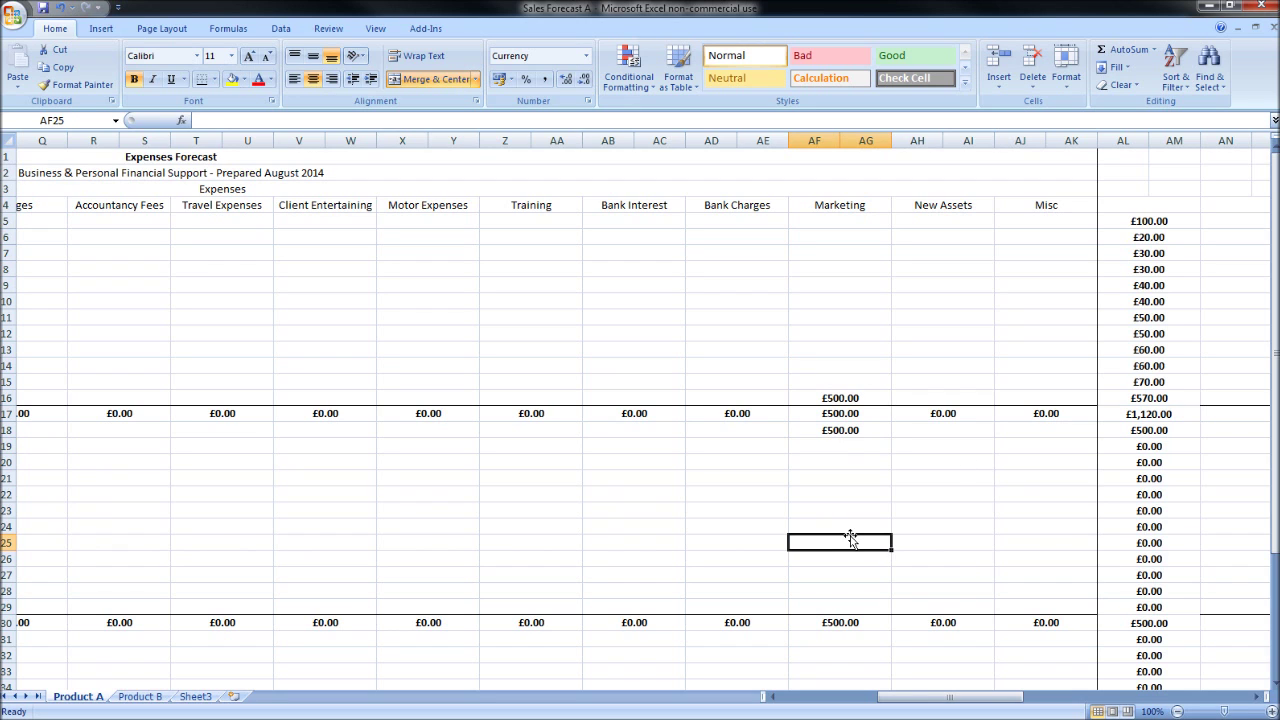
type("200")
key("Return")
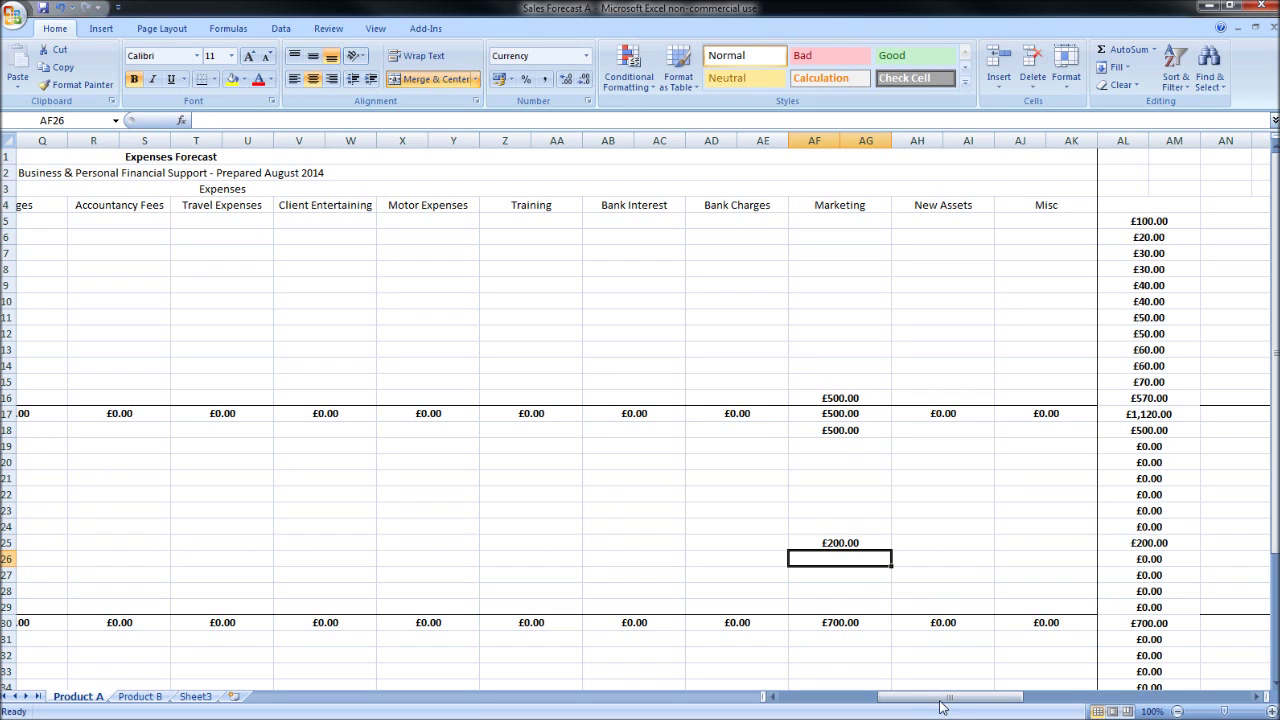
Enter the Year 2 Product A expenses for January to April as 100, 100, 120 and 140
left_click_drag(940, 700, 775, 700)
left_click(258, 429)
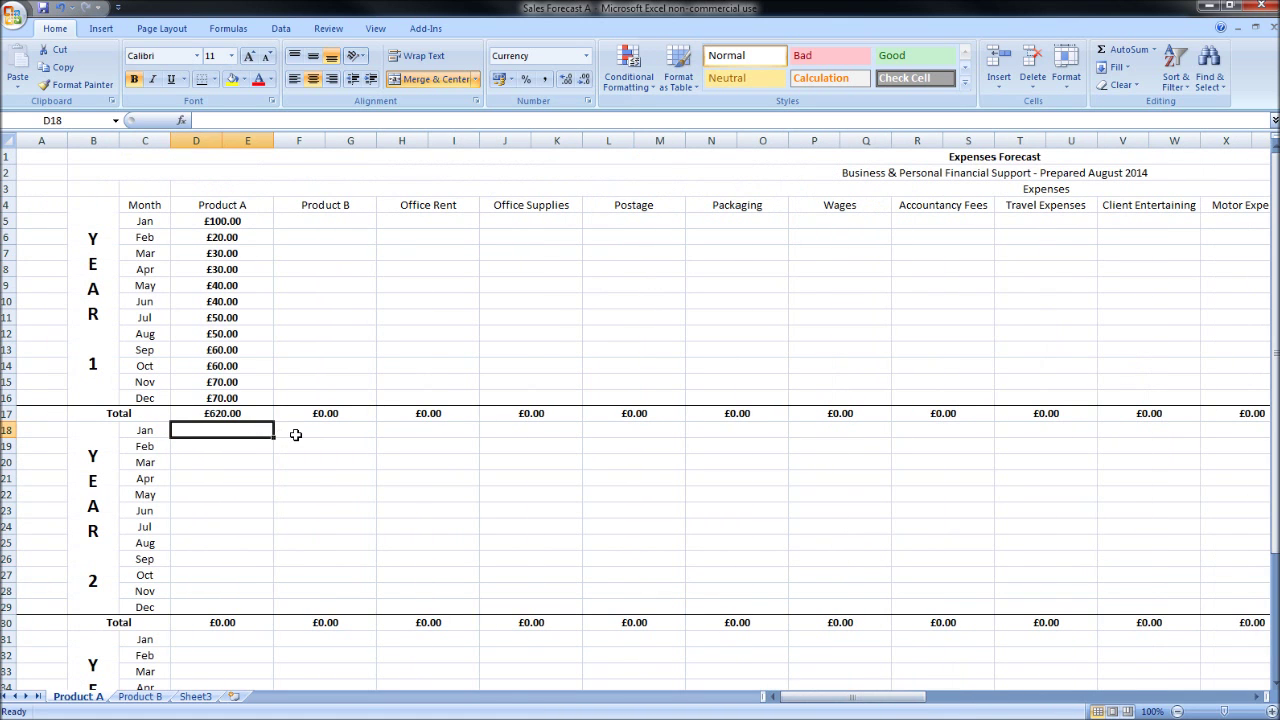
type("100")
key("Return")
type("100")
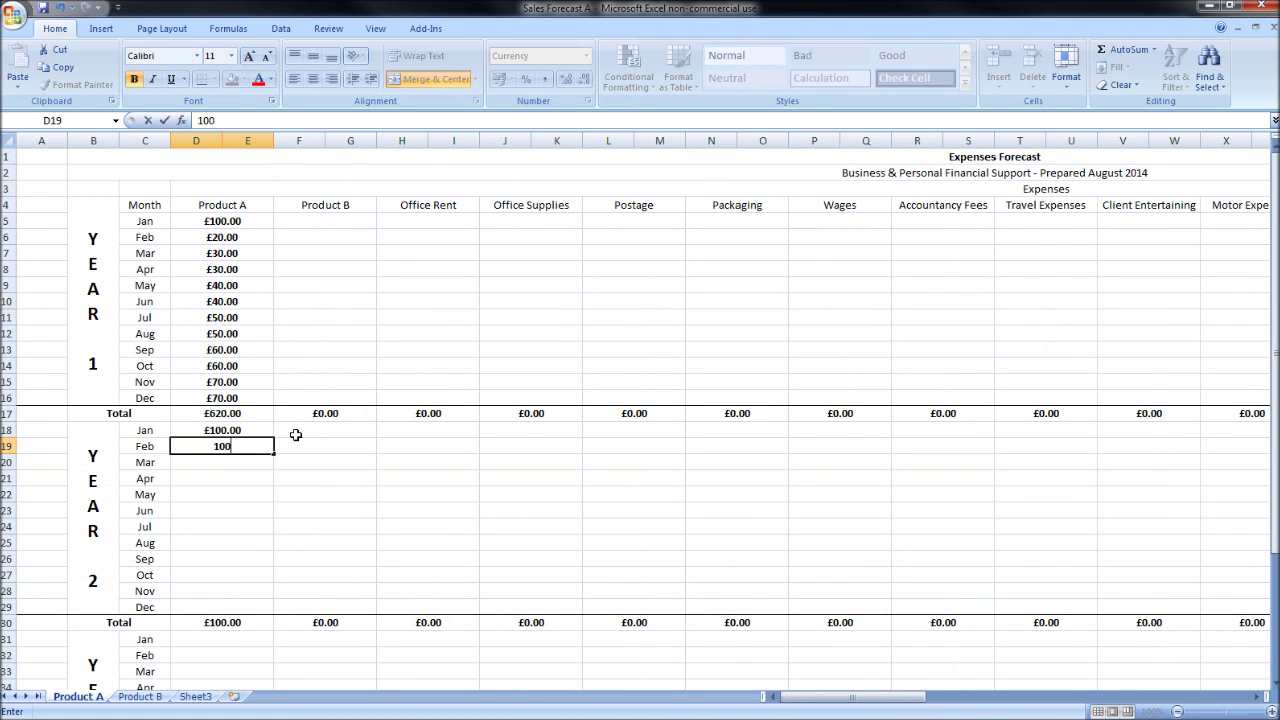
key("Return")
type("120")
key("Return")
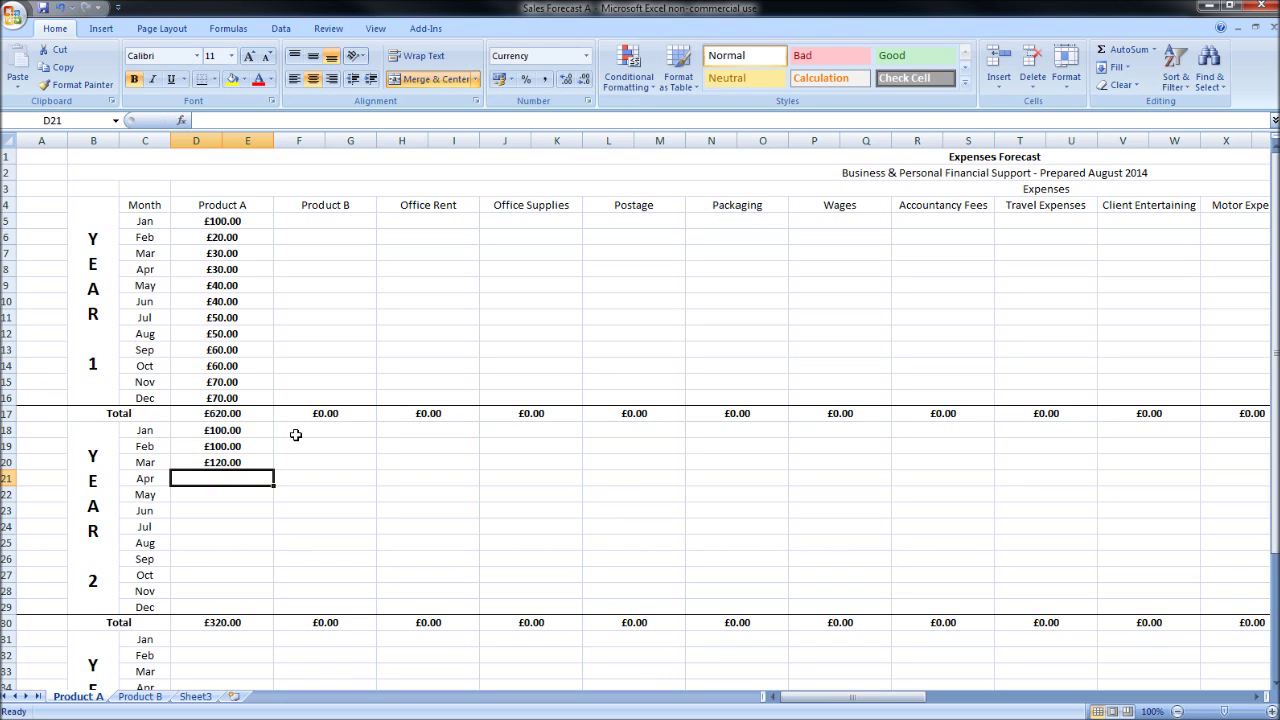
type("140")
key("Return")
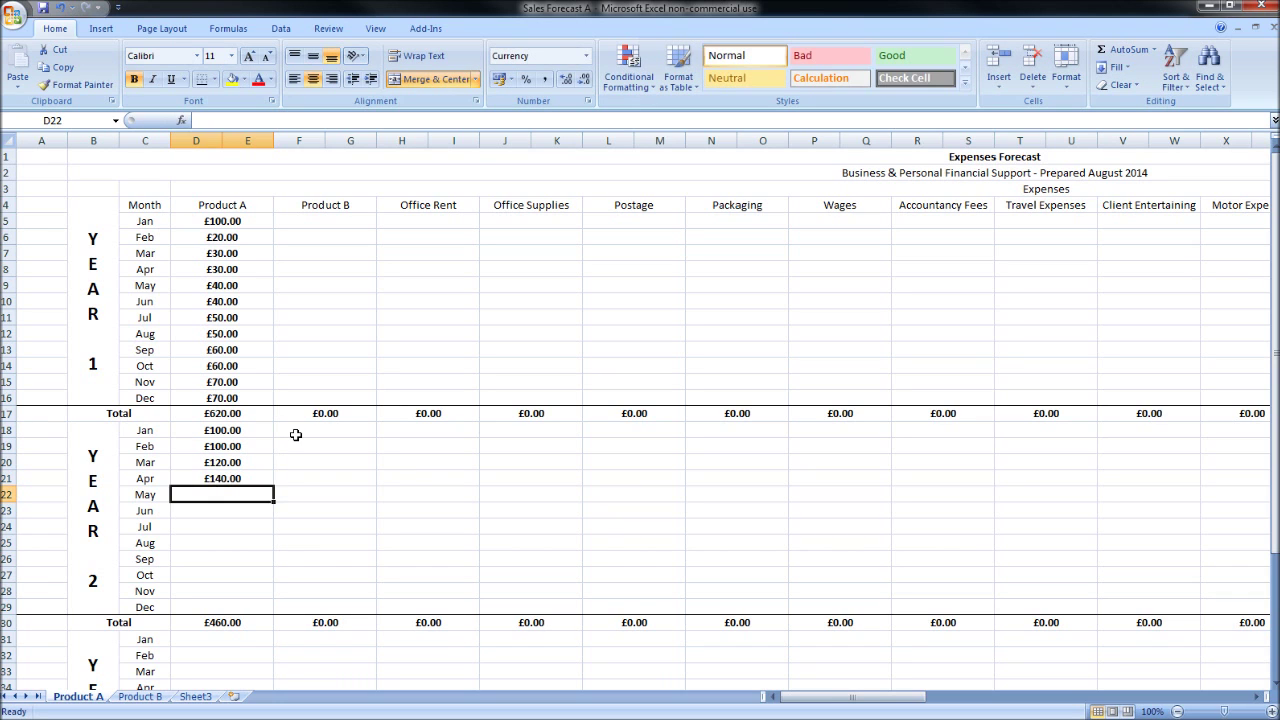
Enter the Year 2 Product A expenses for May, June and July as 160, 180 and 200
type("160")
key("Return")
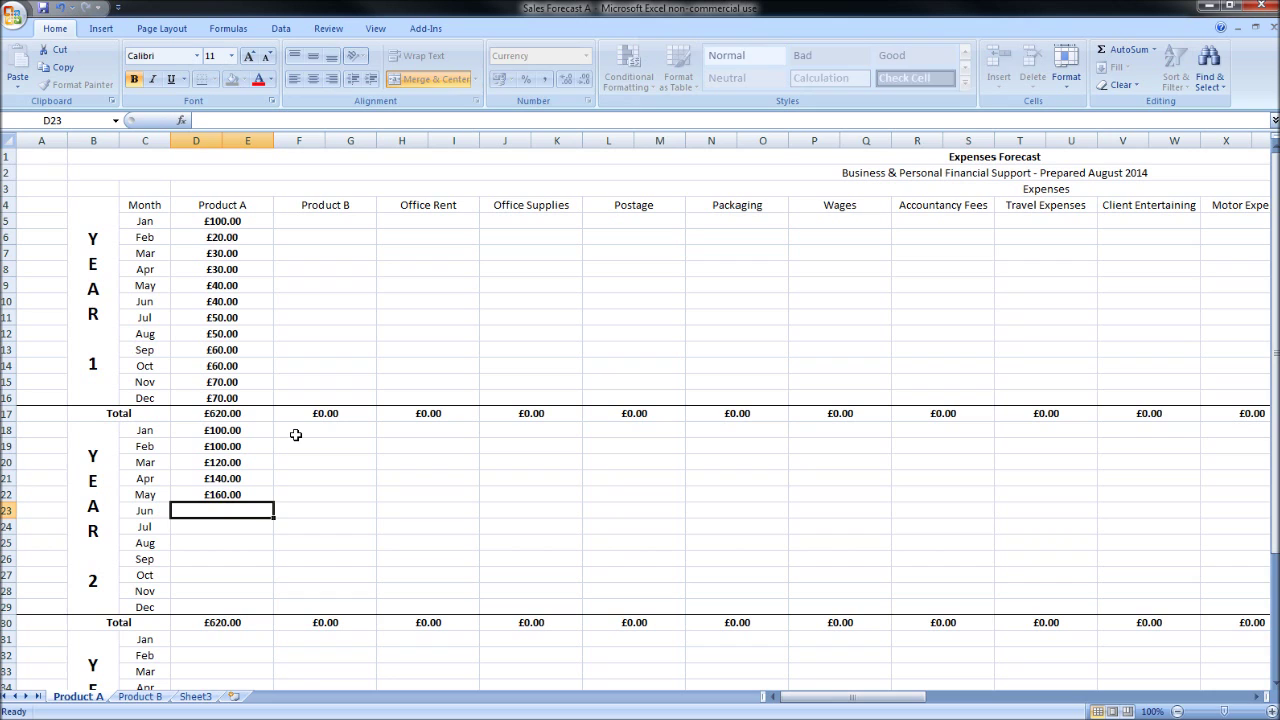
type("170")
key("Return")
key("Up")
type("80")
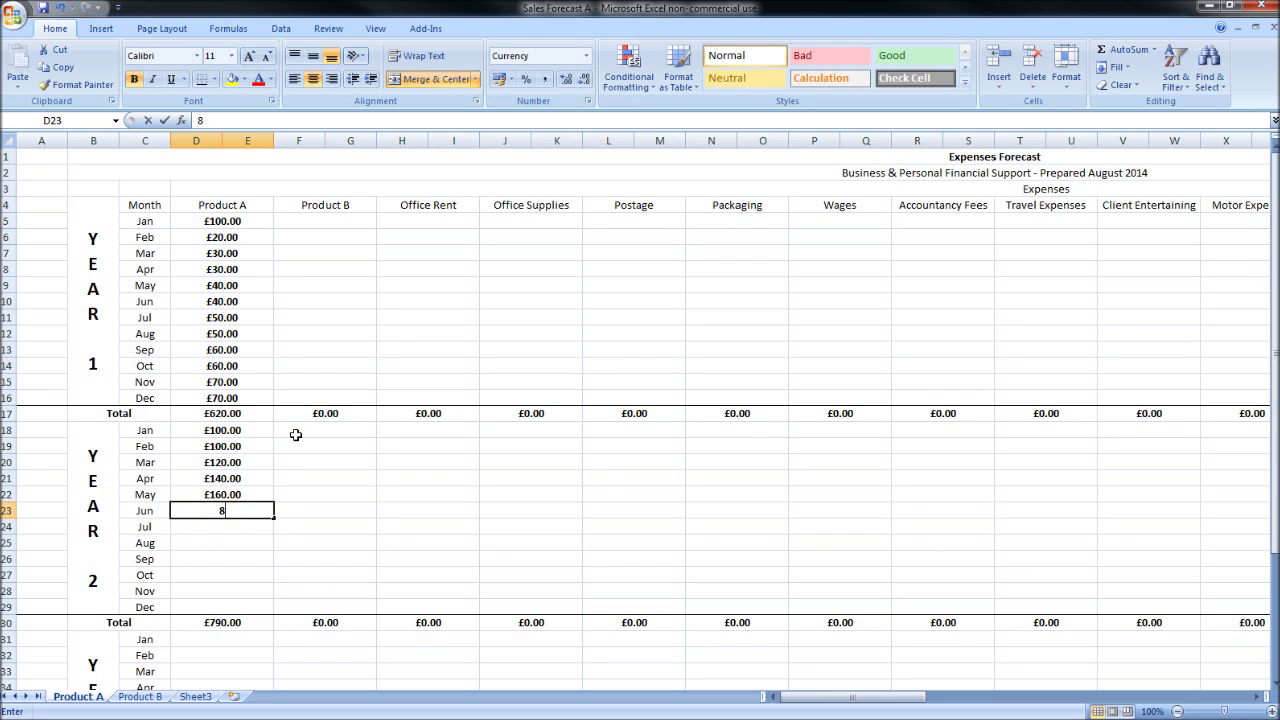
key("BackSpace")
key("BackSpace")
type("180")
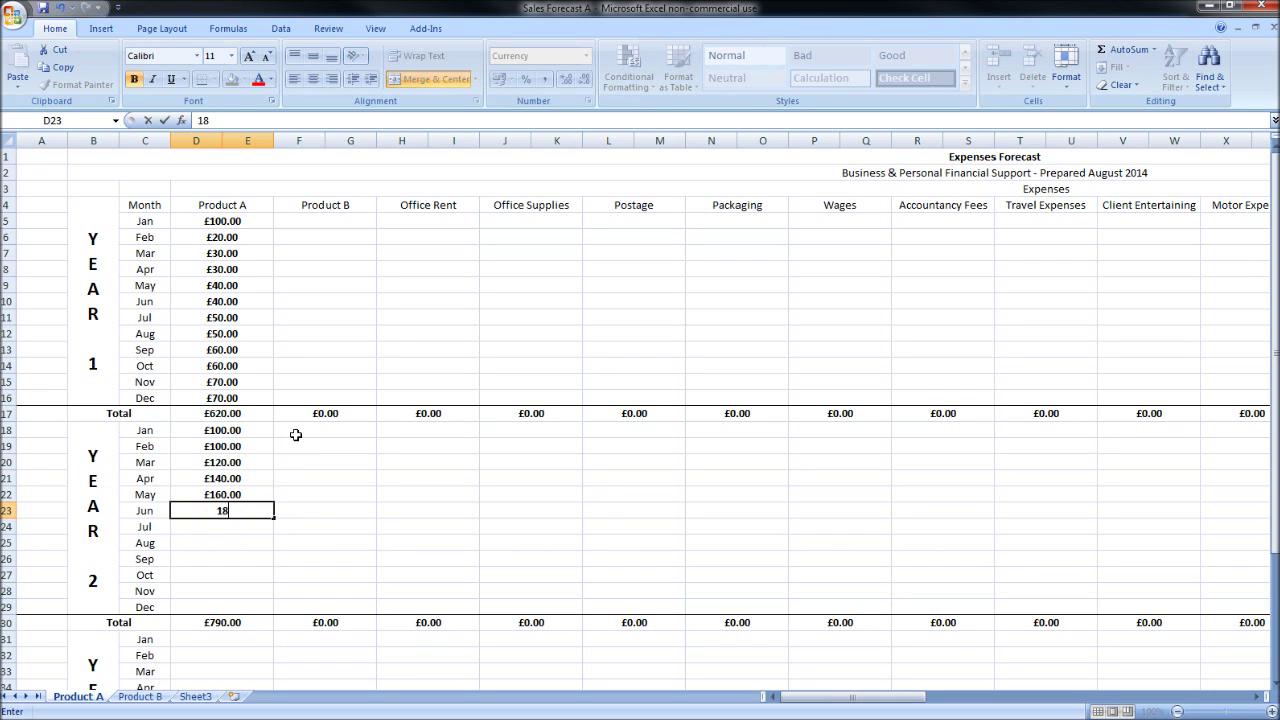
key("Return")
type("200")
key("Return")
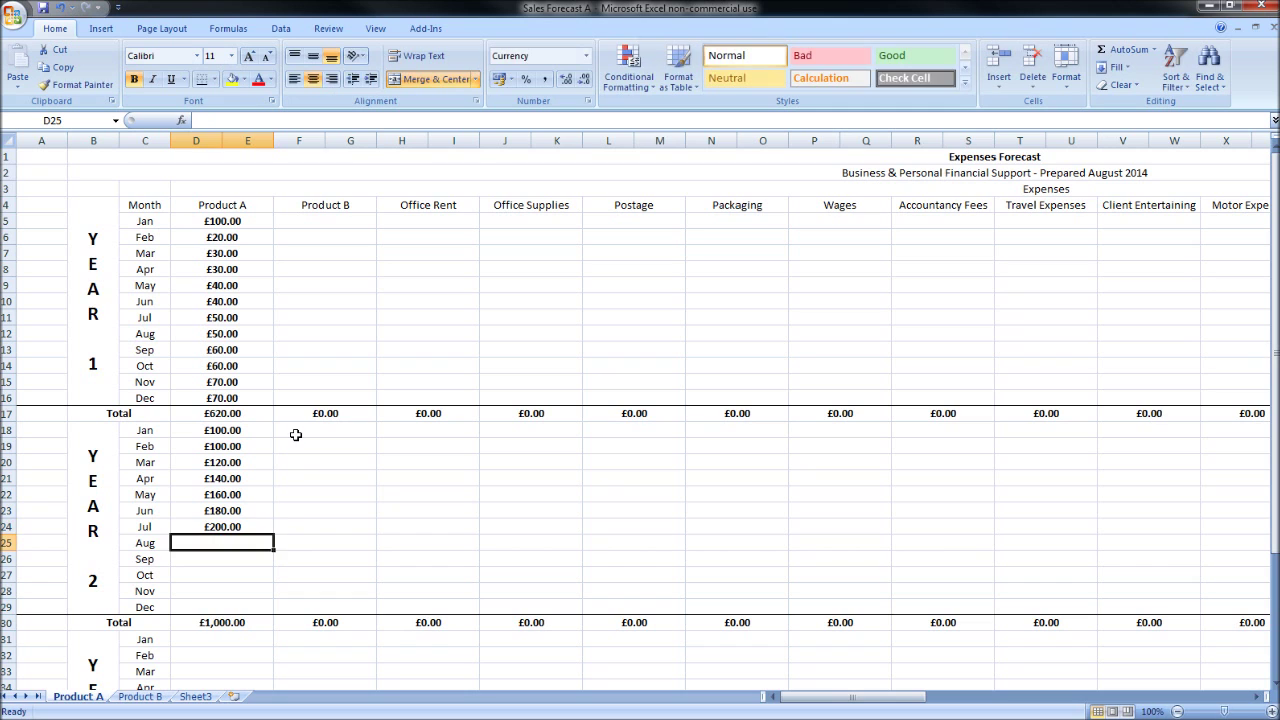
Enter the Year 2 Product A expenses for August to December as 220, 240, 280, 300 and 350
type("220")
key("Return")
type("240")
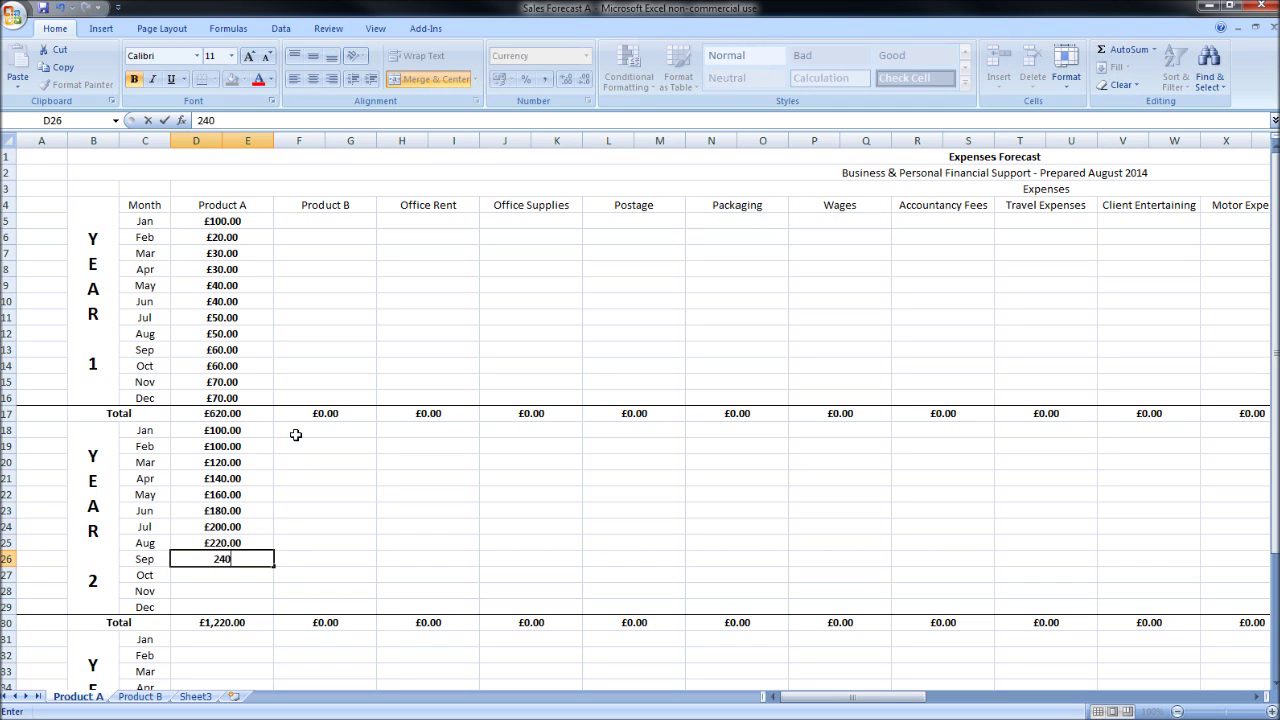
key("Return")
type("2")
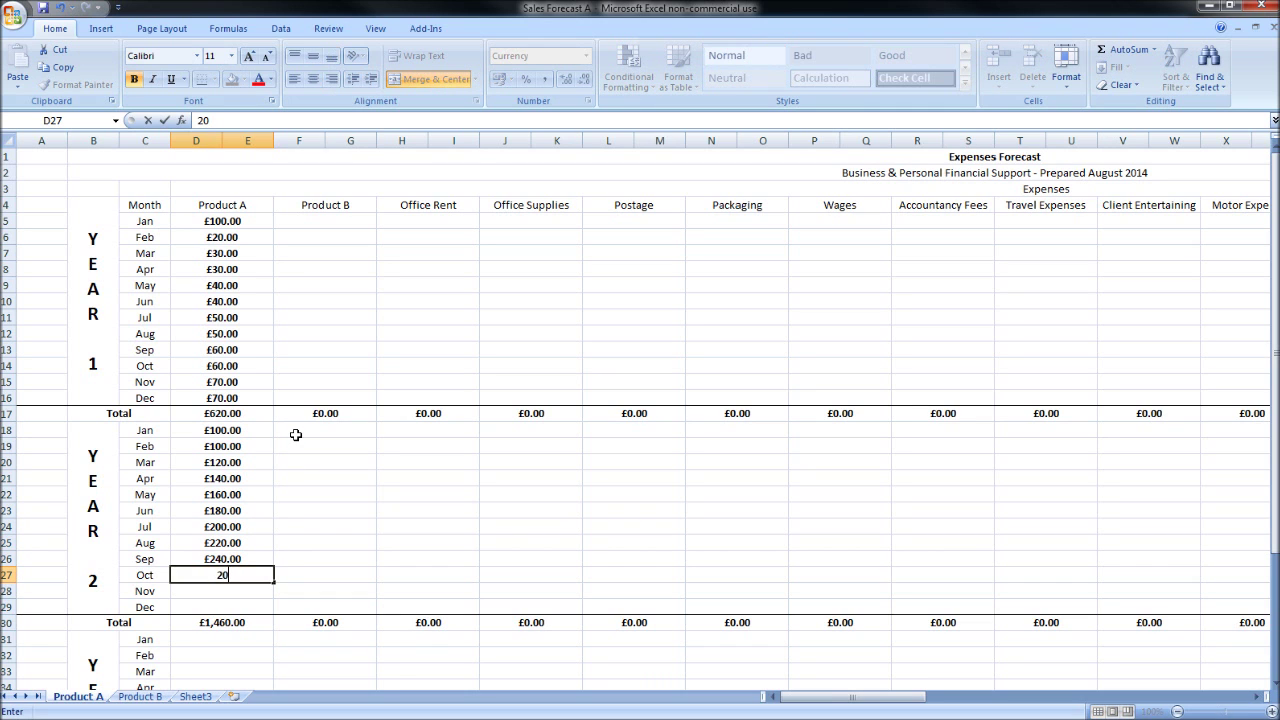
type("80")
key("Return")
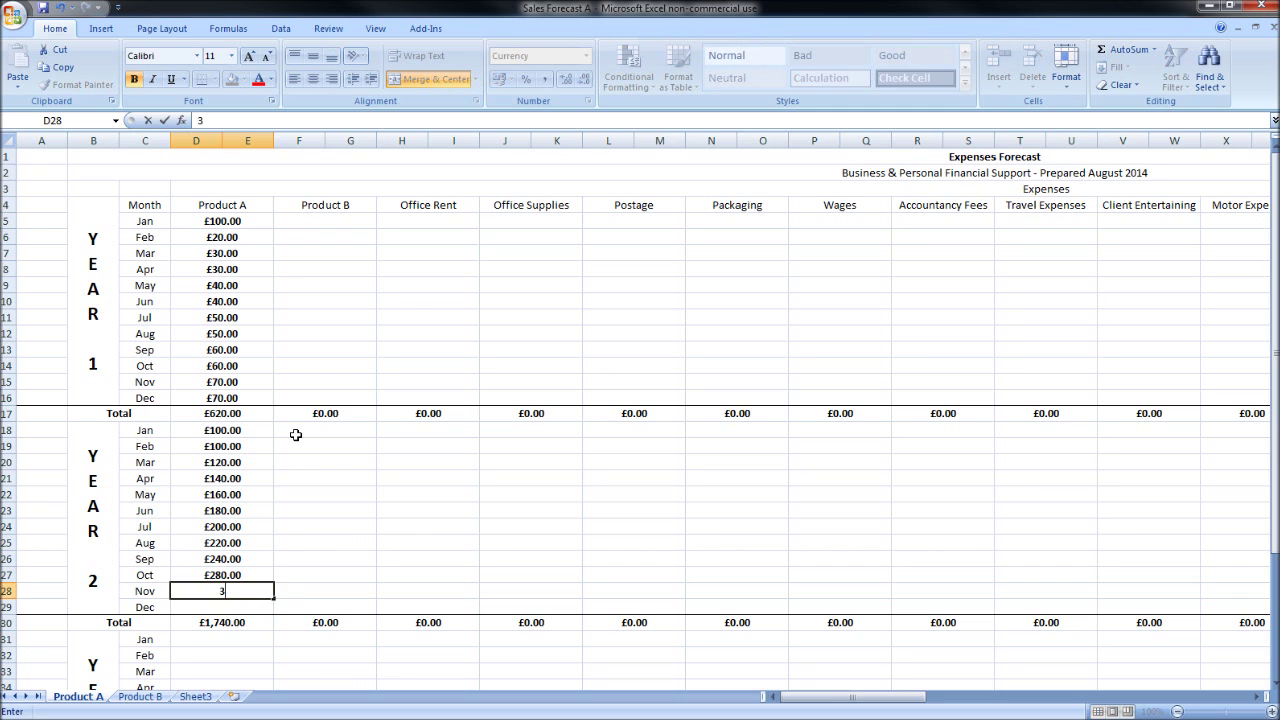
type("300")
key("Return")
type("350")
key("Return")
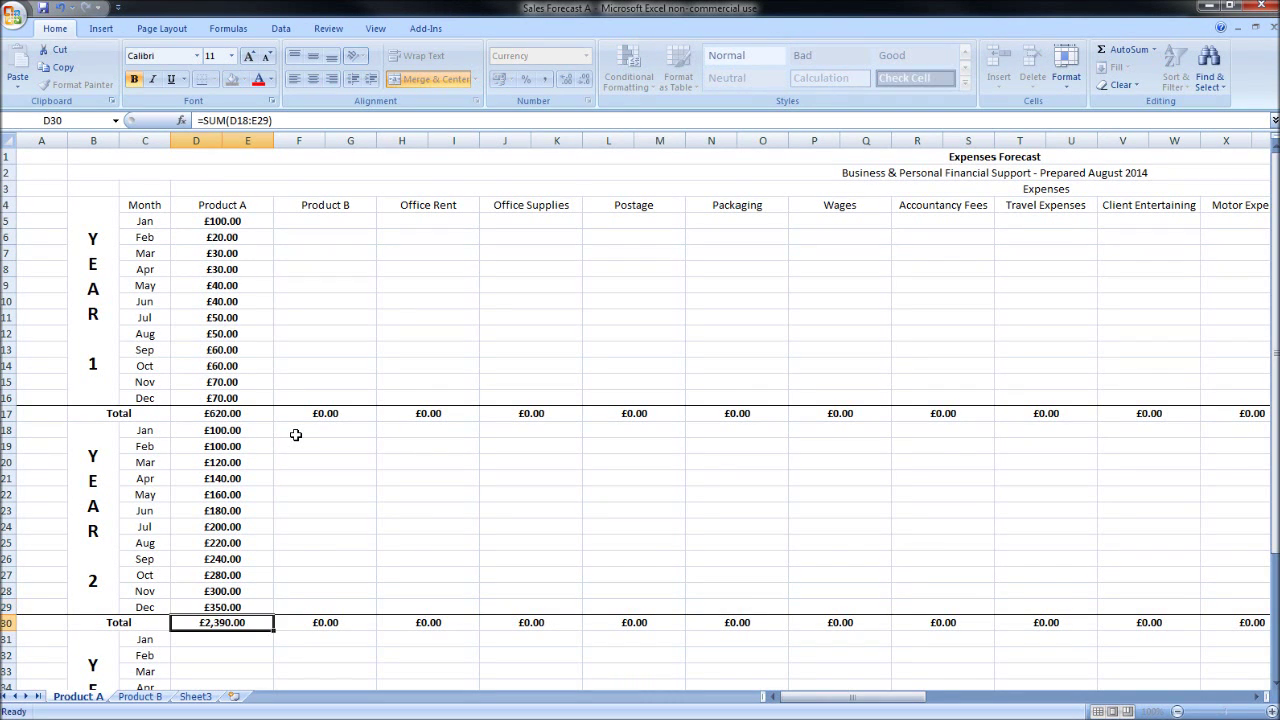
Review the Marketing entries for December of Year 1 and January of Year 2 against the row totals in column AL
left_click_drag(796, 698, 908, 697)
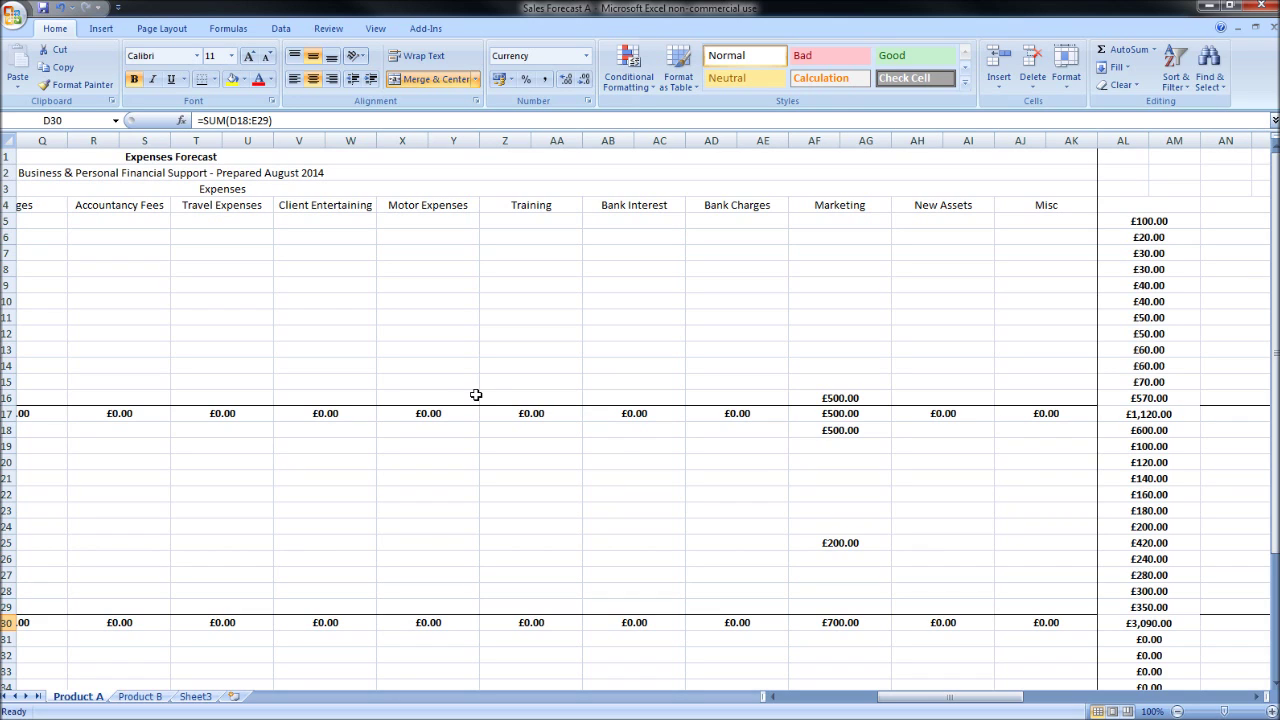
left_click(836, 400)
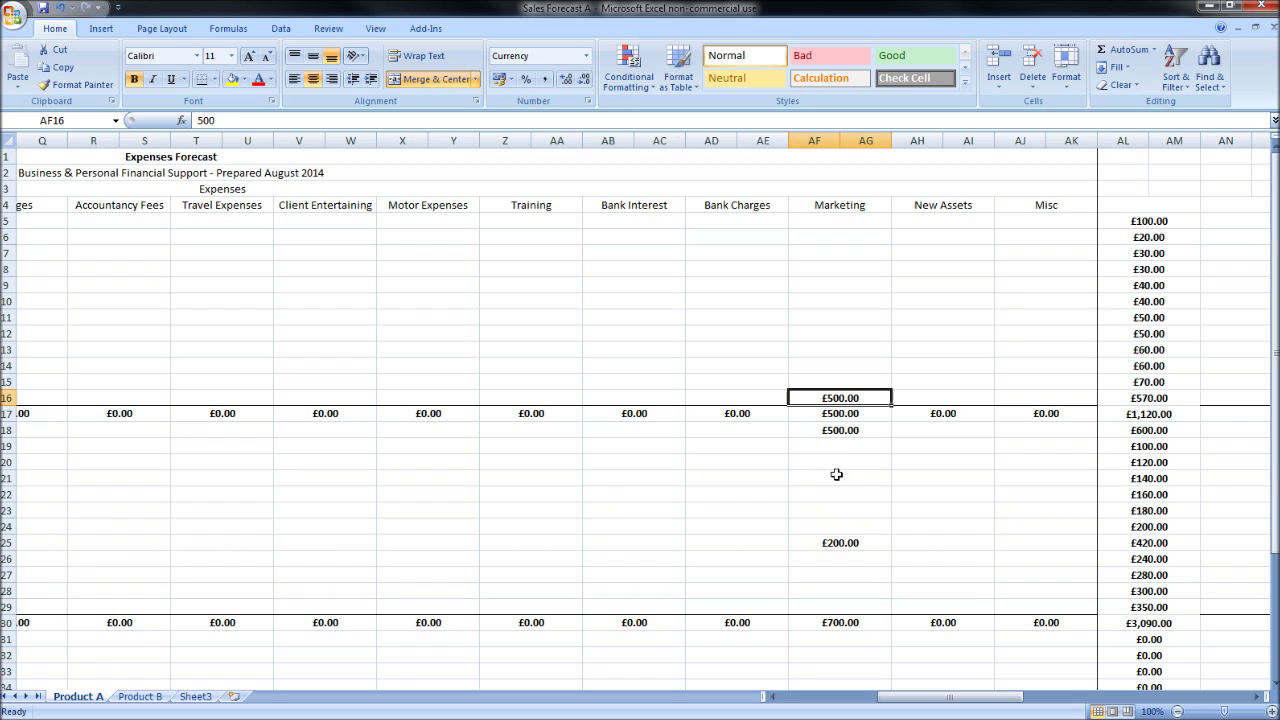
left_click(877, 426)
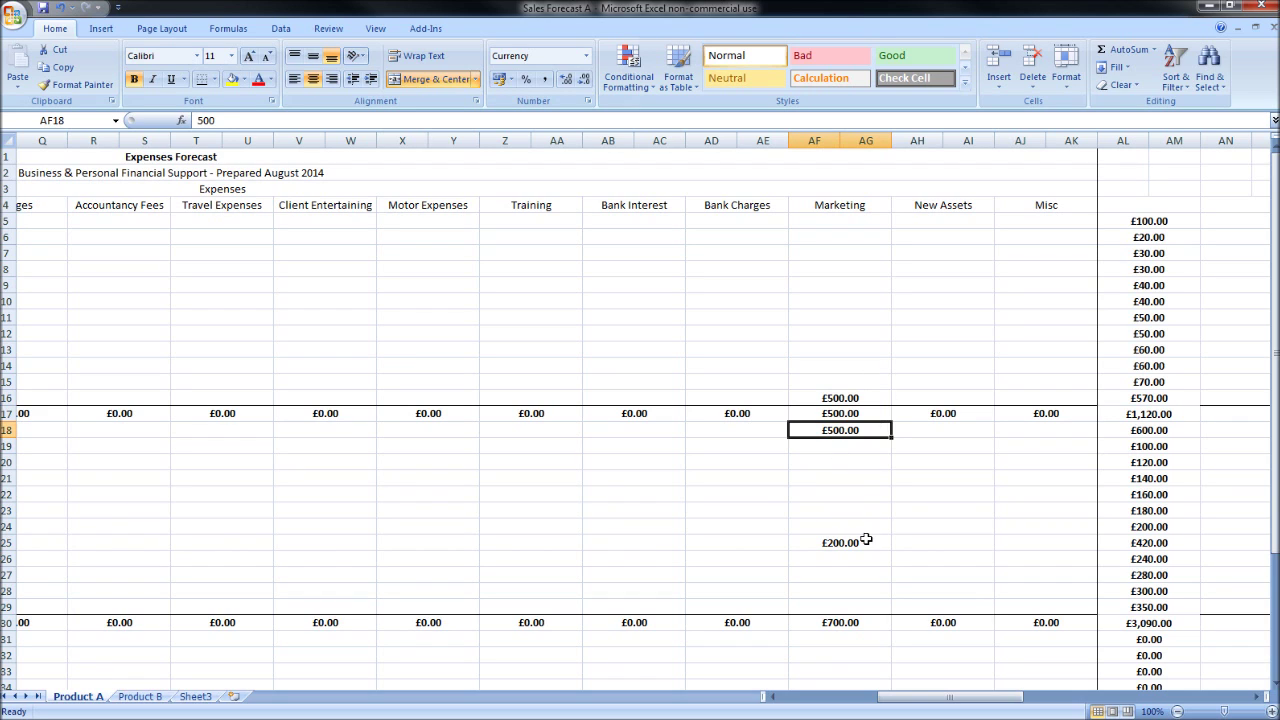
Add a comment reading "Marketing Campaign w/ Advertising Ltd" to the Marketing entry for December of Year 1
left_click(866, 539)
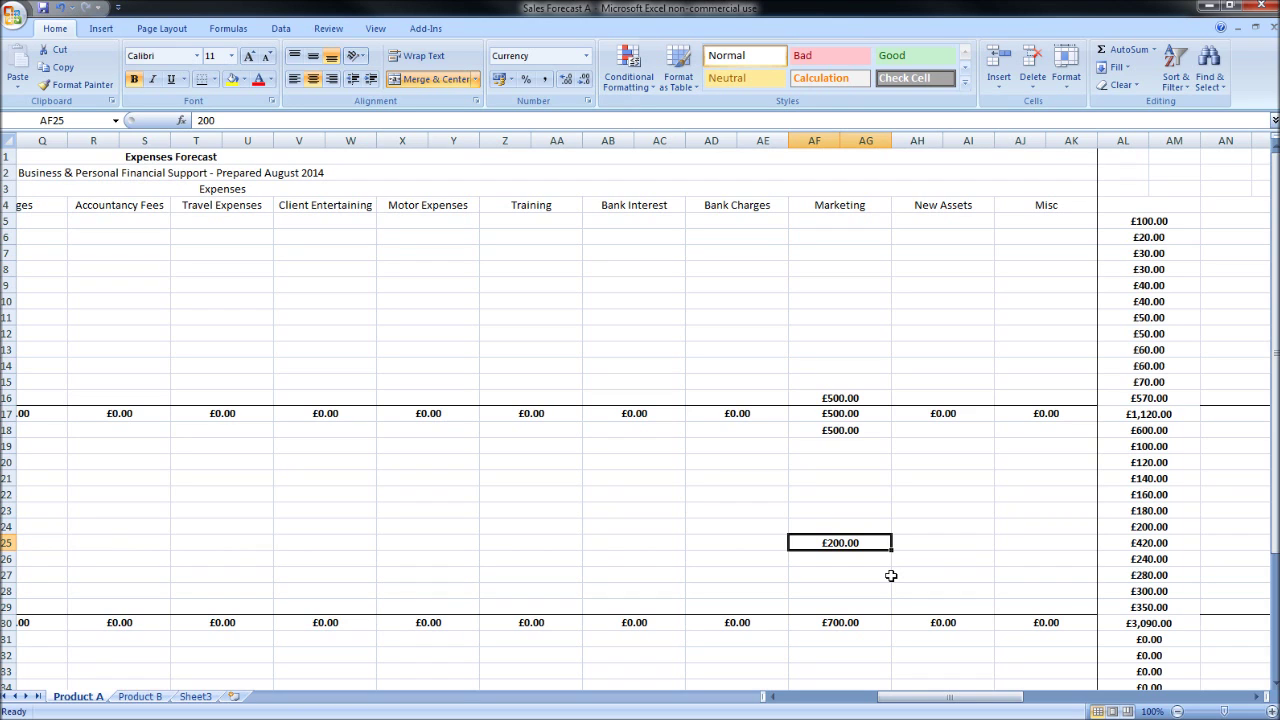
right_click(870, 398)
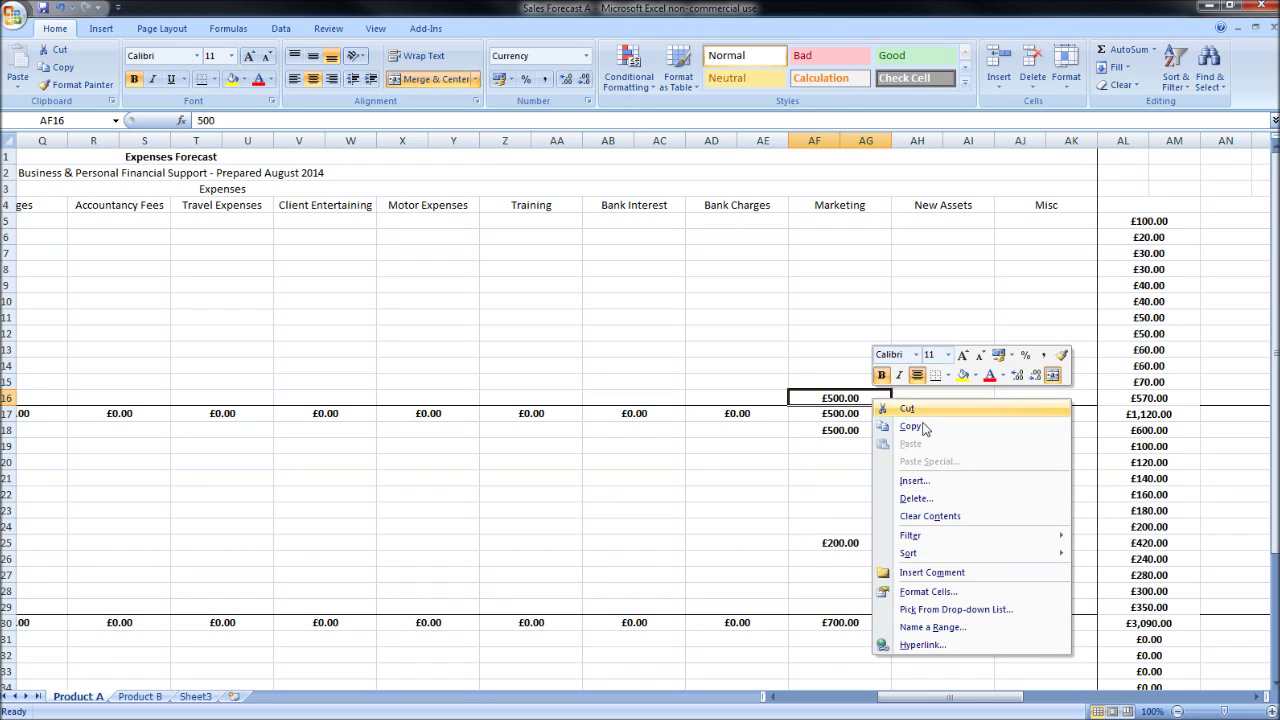
left_click(942, 574)
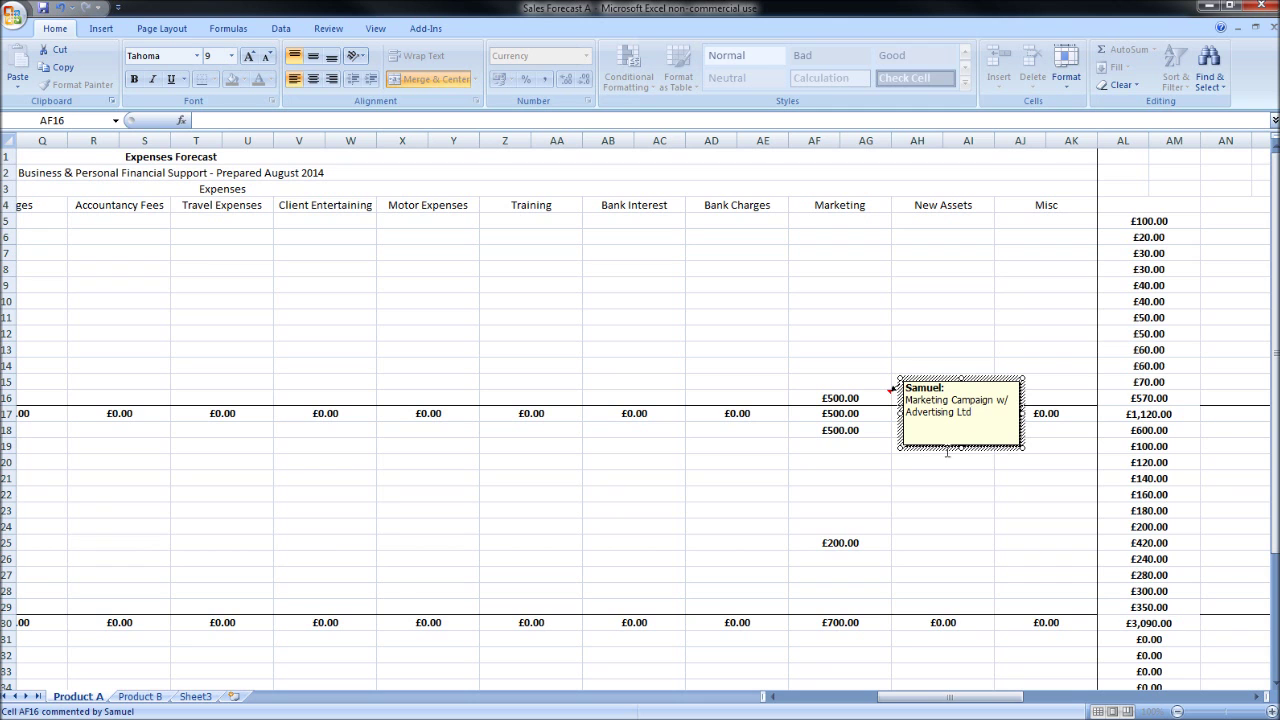
left_click(929, 494)
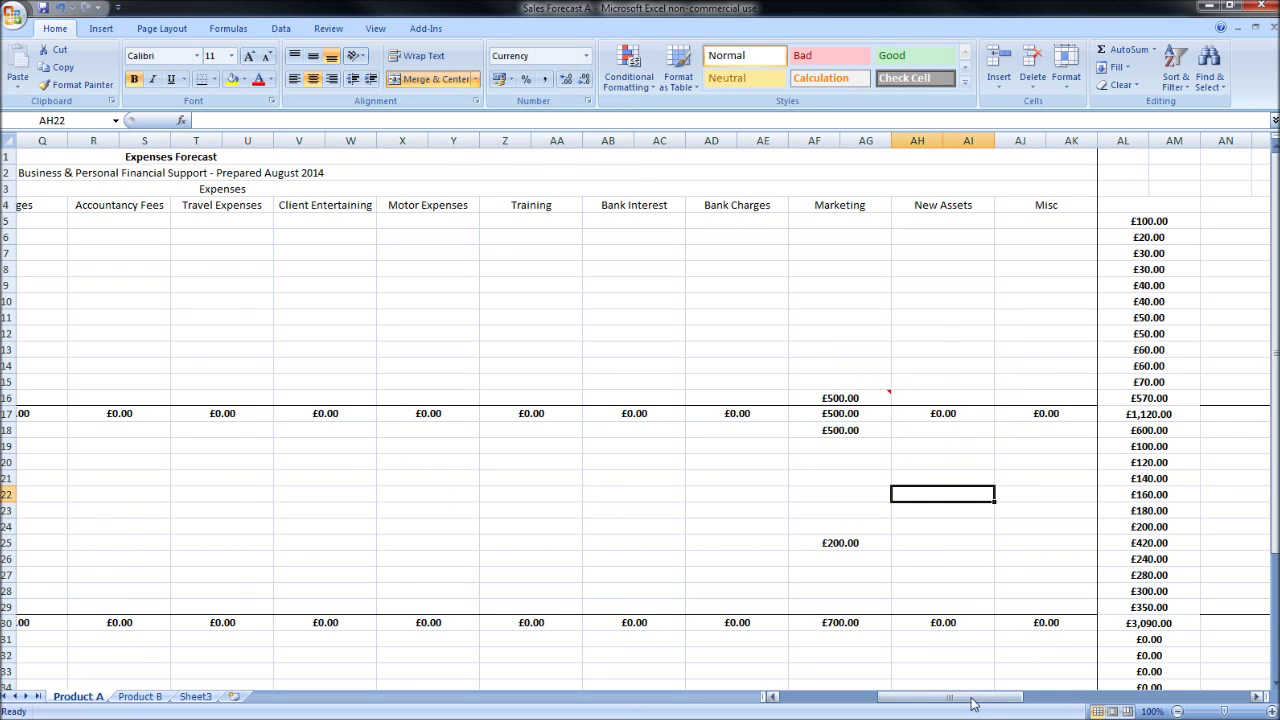
Enter the Year 3 Product A expenses for January and February as 400 and 600
left_click_drag(972, 703, 870, 703)
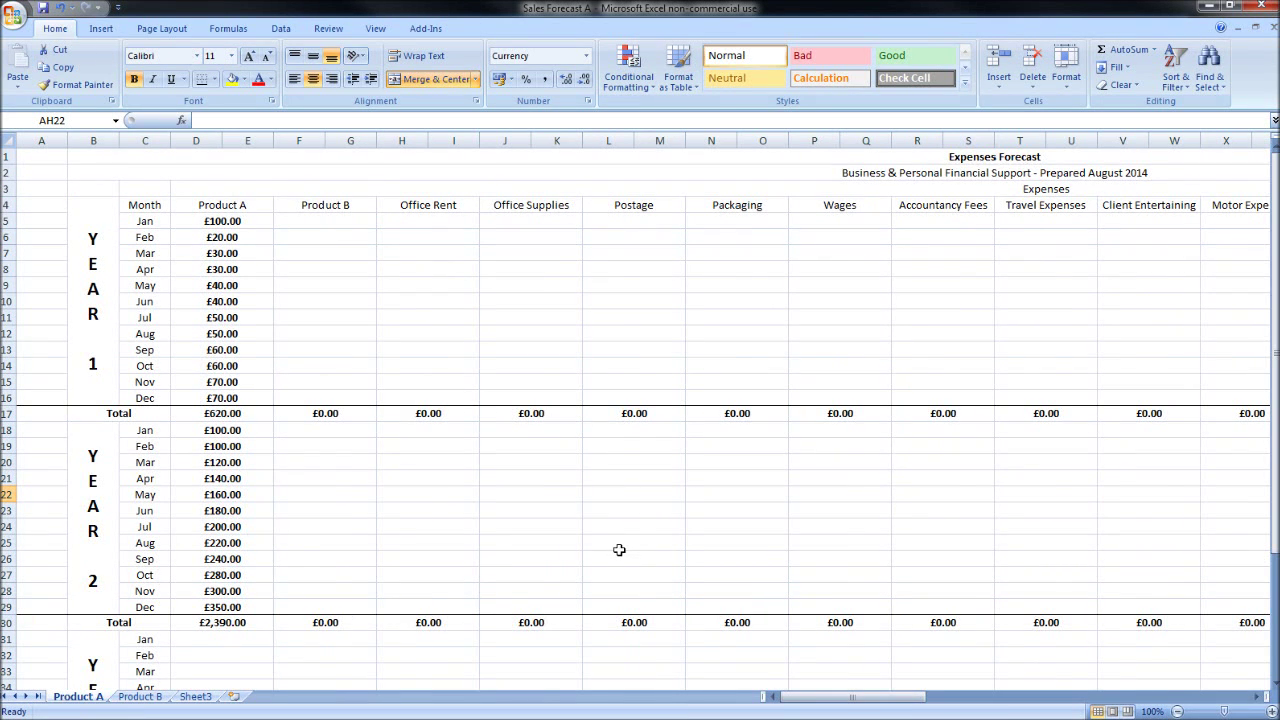
scroll(619, 550, "down", 3)
left_click(233, 500)
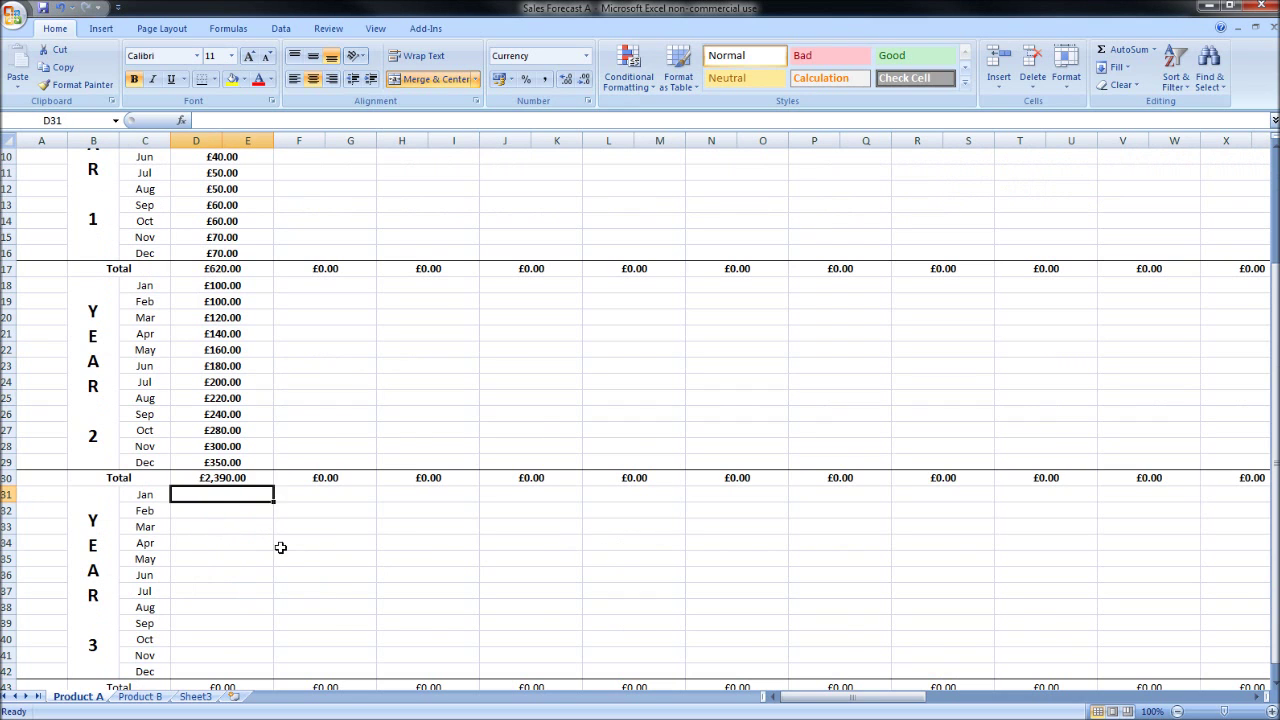
scroll(407, 565, "down", 1)
scroll(380, 397, "up", 2)
scroll(325, 259, "down", 1)
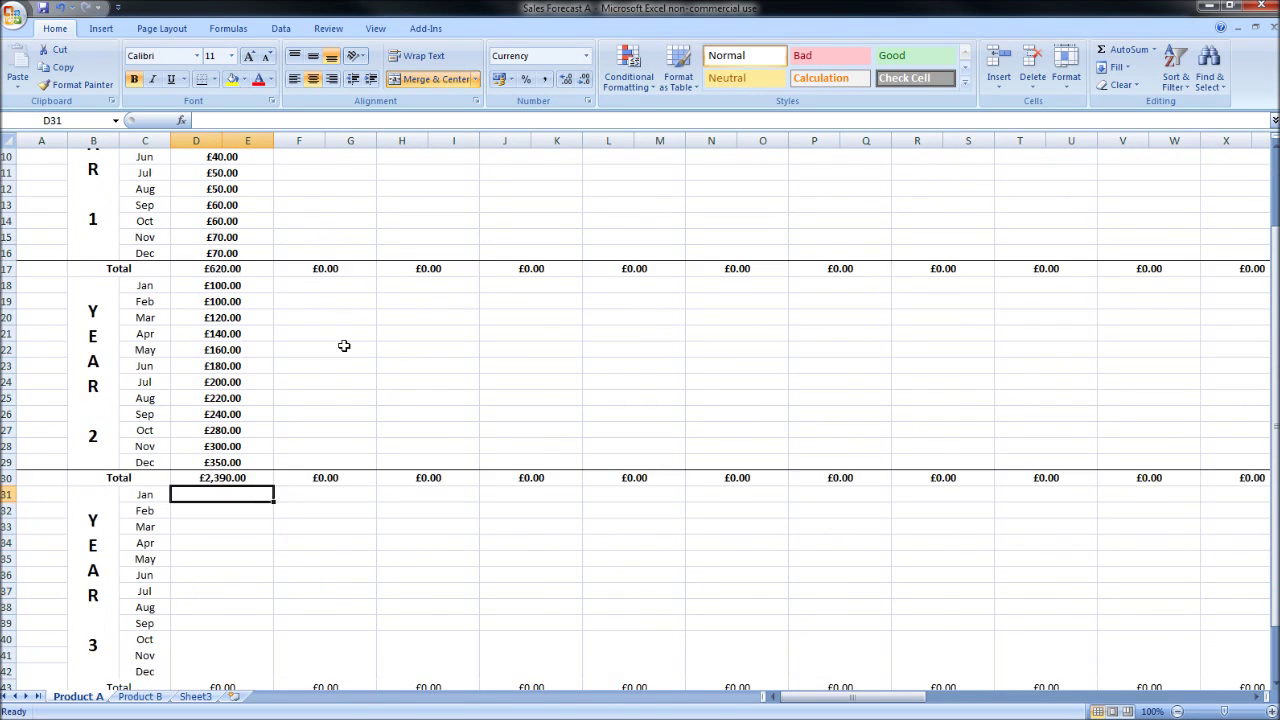
scroll(344, 346, "down", 2)
type("400")
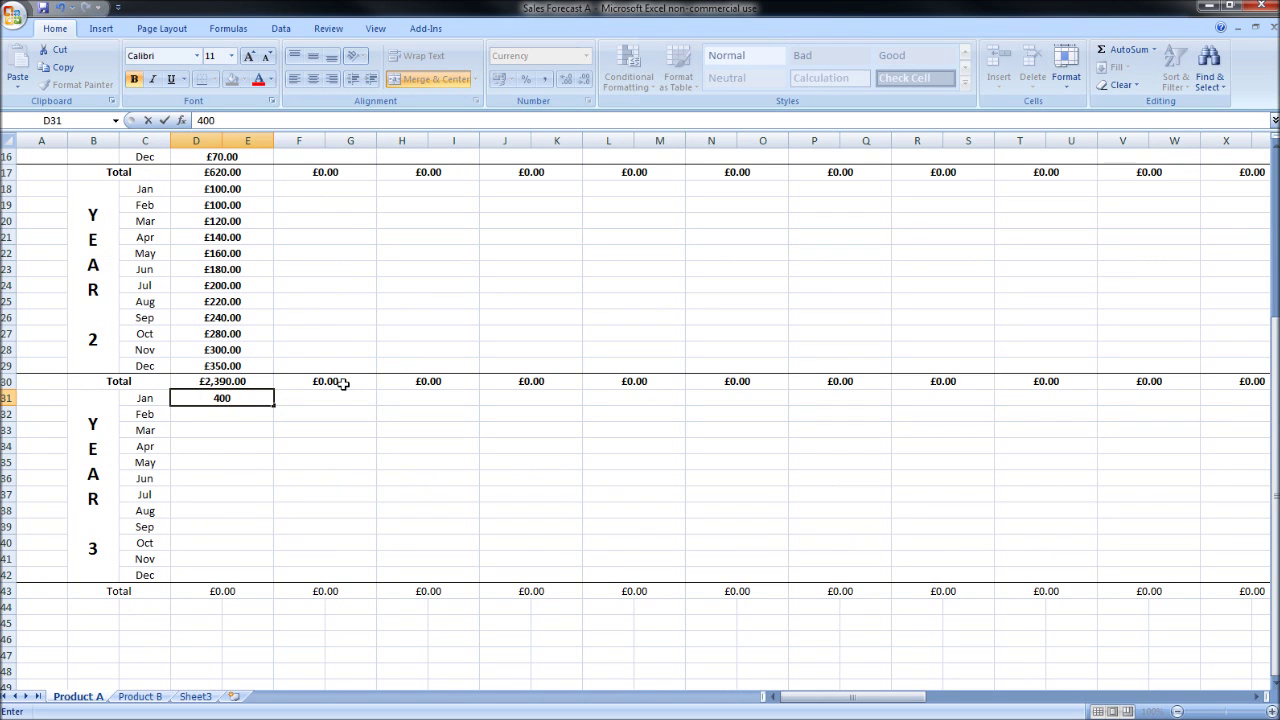
key("Return")
type("600")
key("Return")
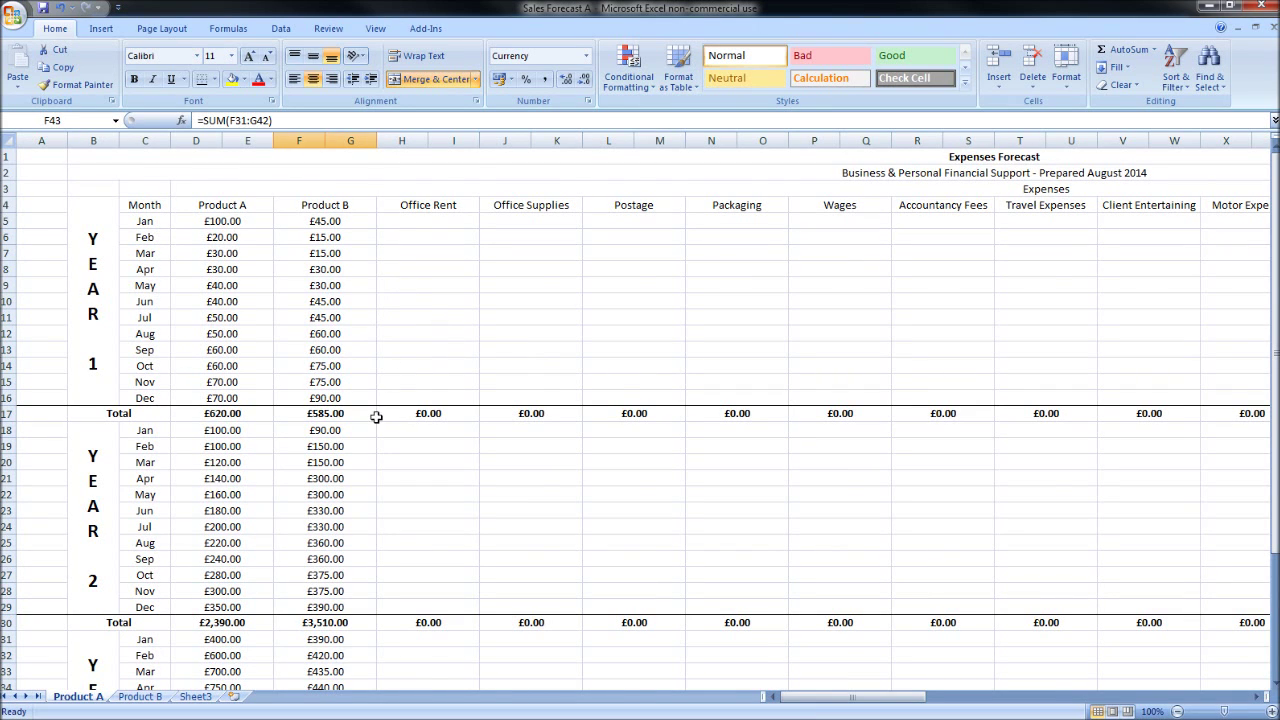
Review the Product A and Product B expense entries across all three years
scroll(377, 417, "down", 4)
scroll(374, 399, "up", 3)
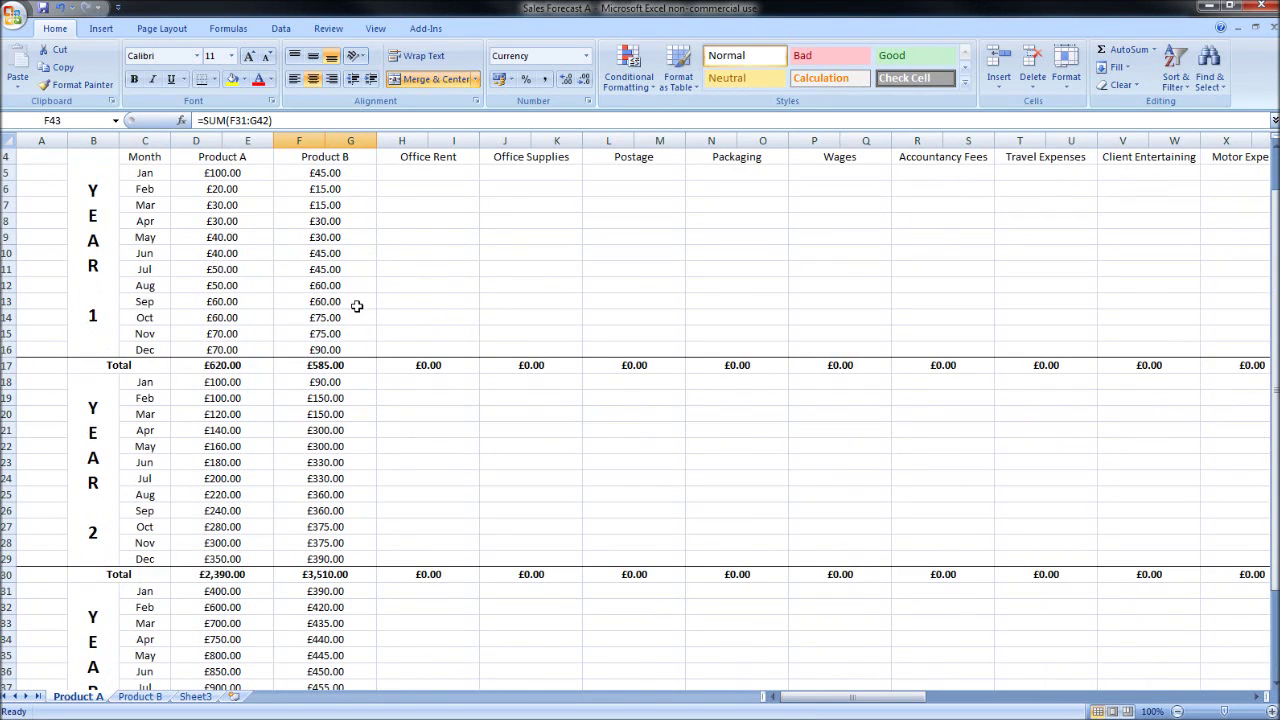
right_click(347, 428)
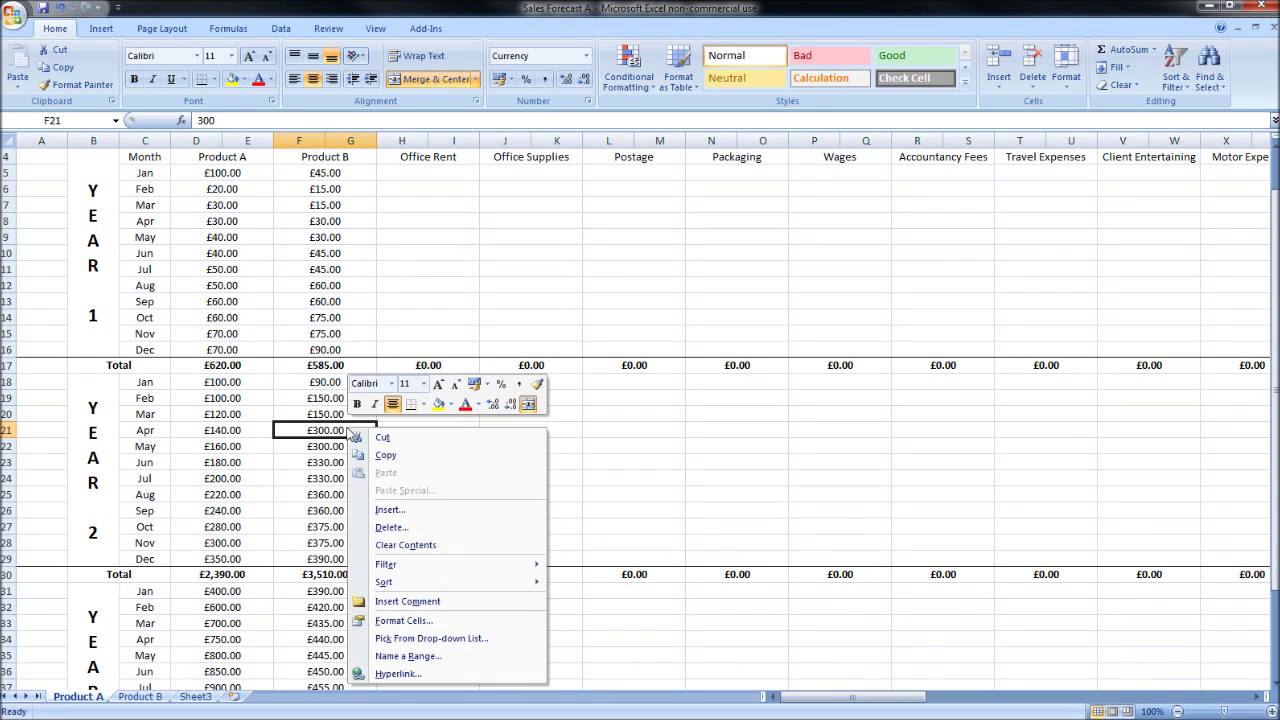
left_click(686, 424)
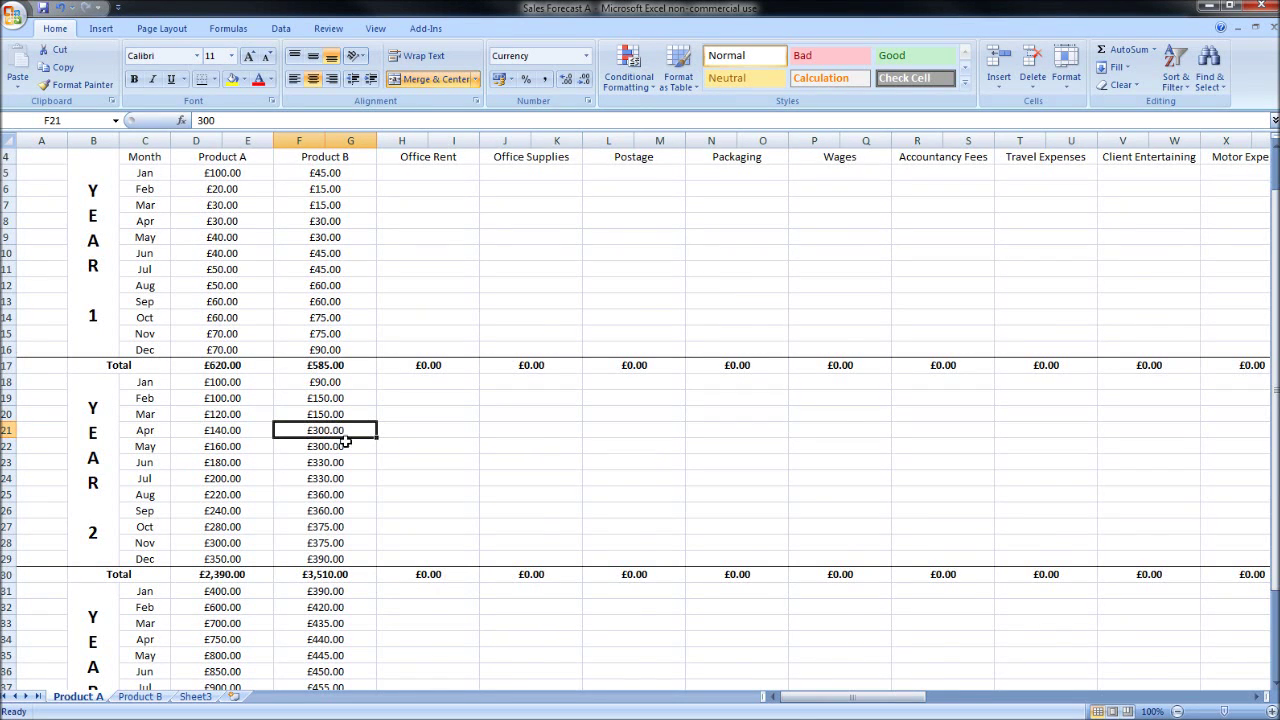
scroll(340, 440, "down", 6)
scroll(345, 455, "up", 7)
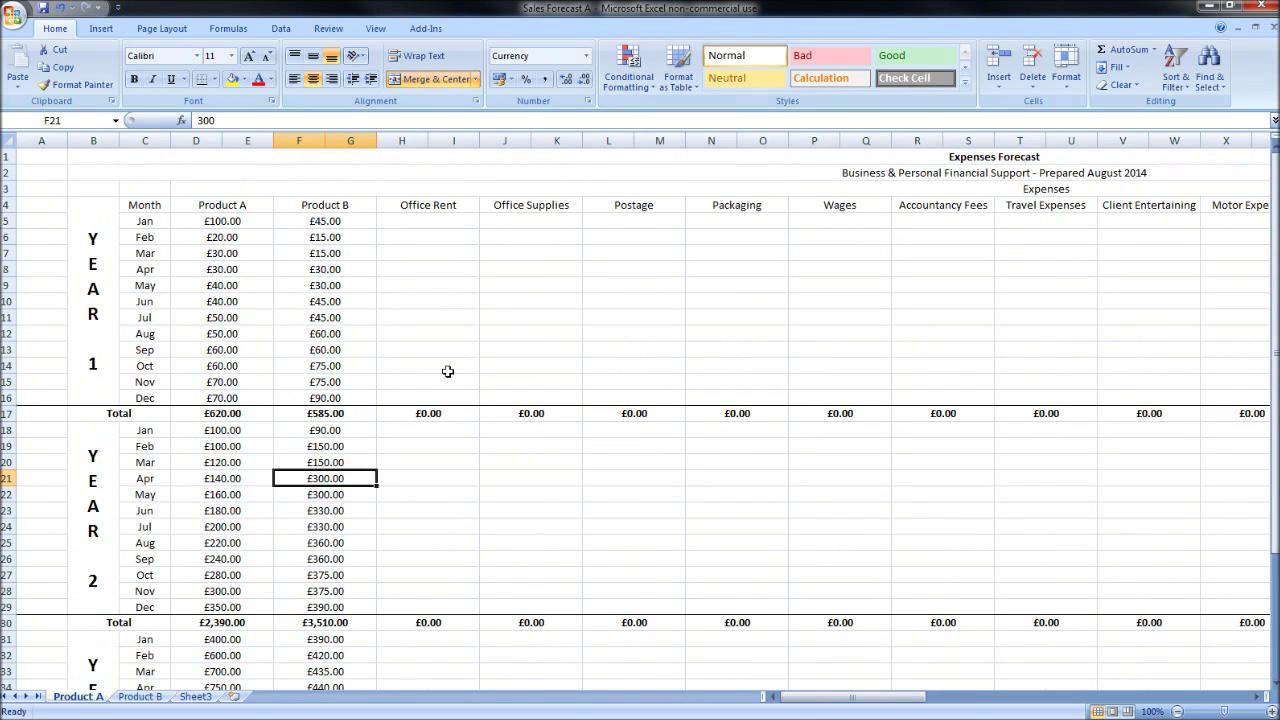
Enter an Office Rent of 120 for January and February of Year 1 and fill it down to December
left_click(437, 225)
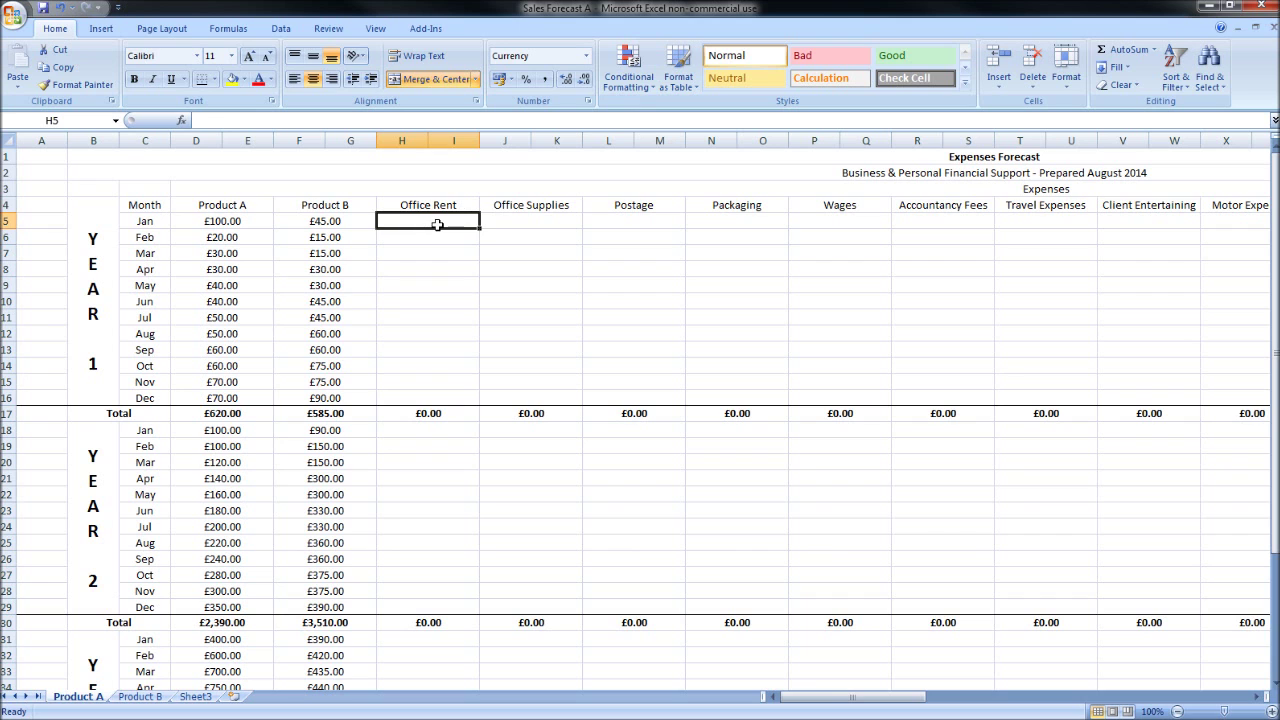
type("120")
key("Return")
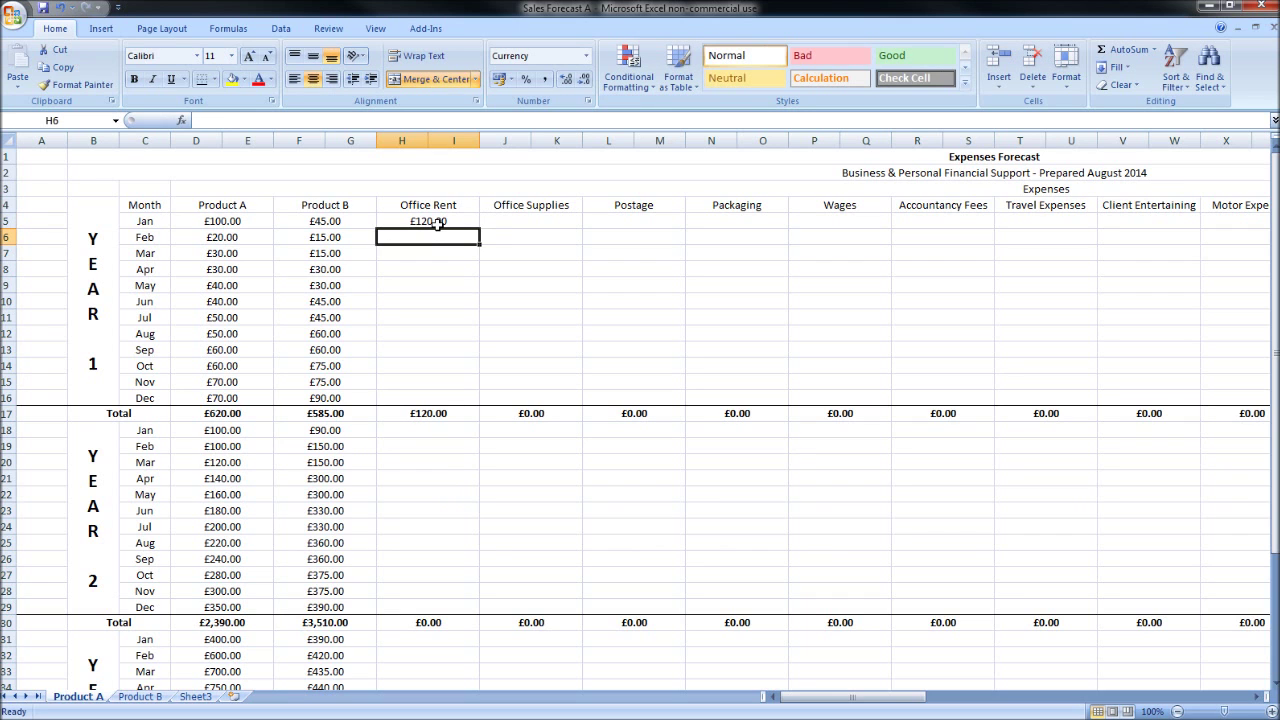
type("120")
key("Return")
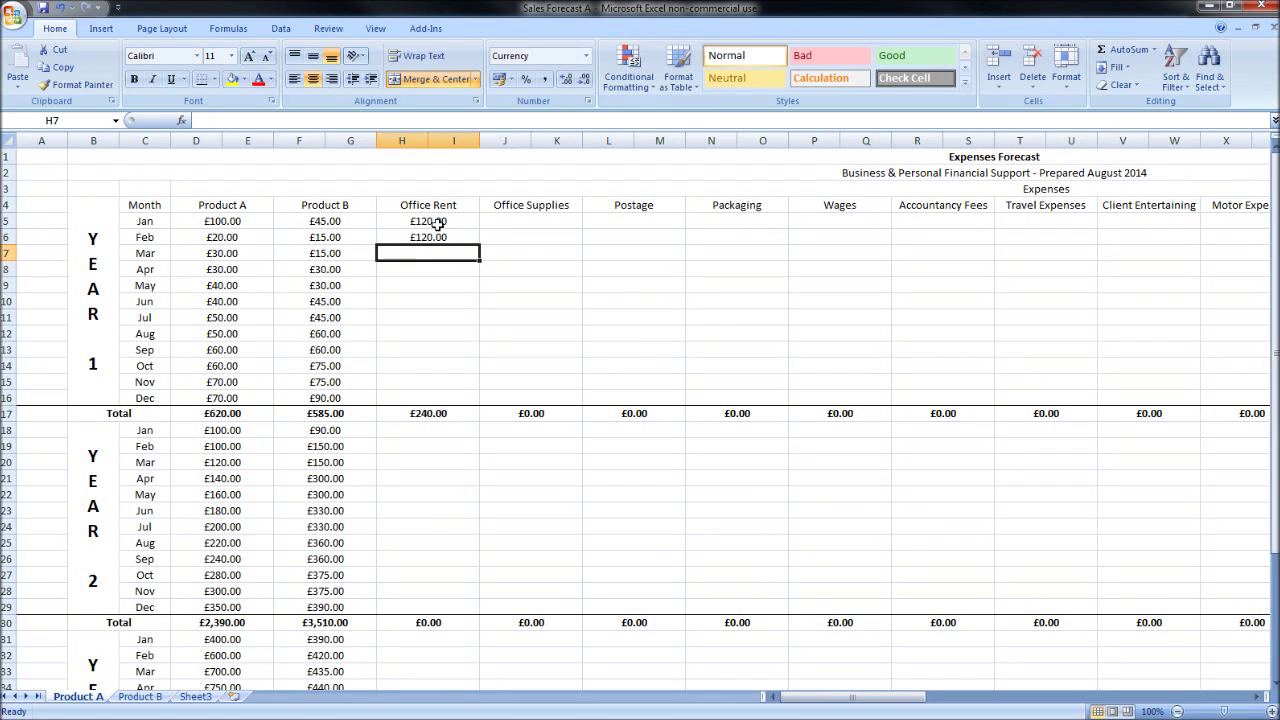
left_click_drag(465, 216, 475, 403)
Enter an Office Rent of 120 for January and February of Year 2
scroll(490, 370, "down", 2)
scroll(455, 334, "down", 1)
left_click(455, 333)
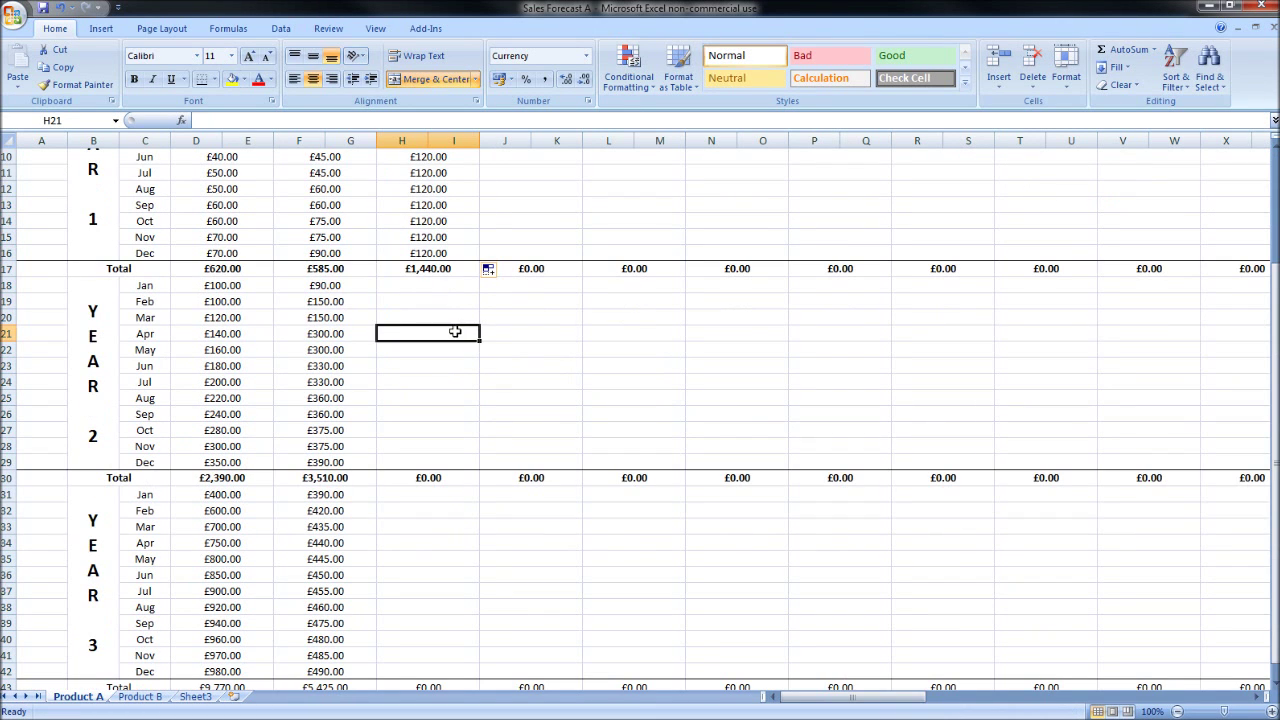
left_click(446, 286)
type("120")
key("Return")
type("1")
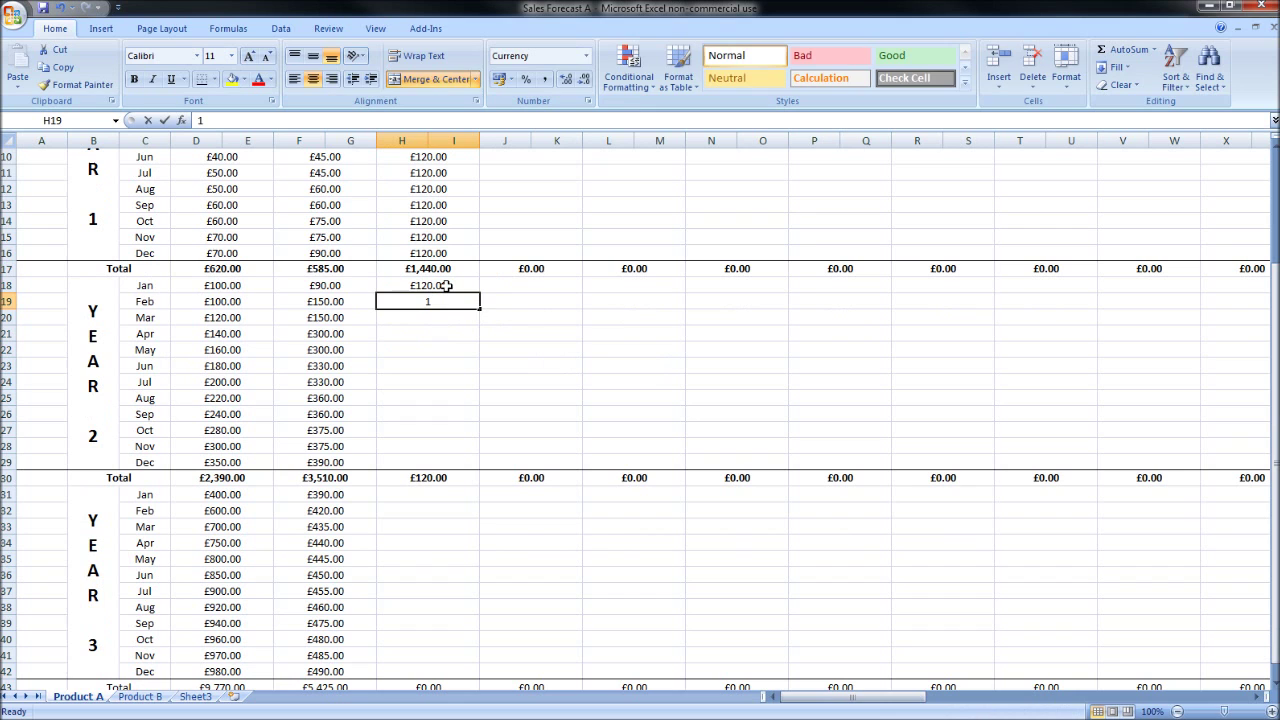
type("20")
key("Return")
Extend the 120 Office Rent through the remaining months of Year 2 and every month of Year 3
left_click_drag(446, 286, 460, 302)
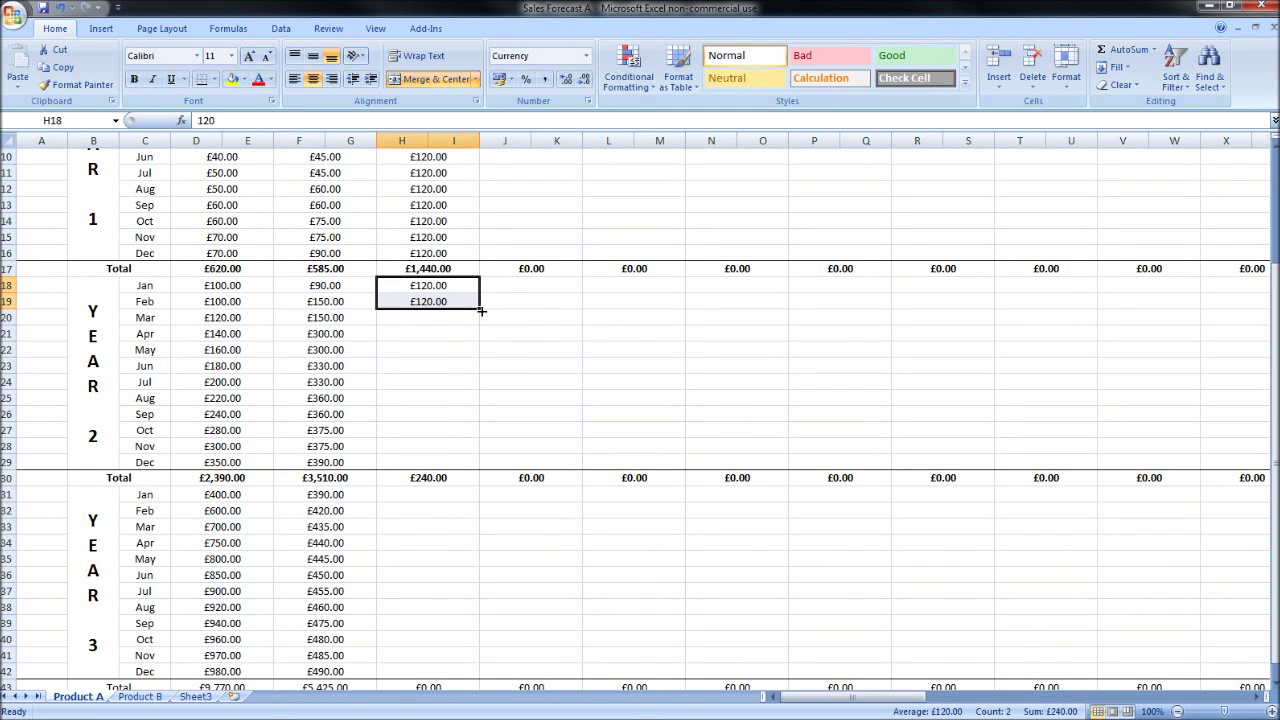
double_click(490, 305)
scroll(591, 477, "down", 3)
left_click(591, 477)
scroll(594, 481, "up", 5)
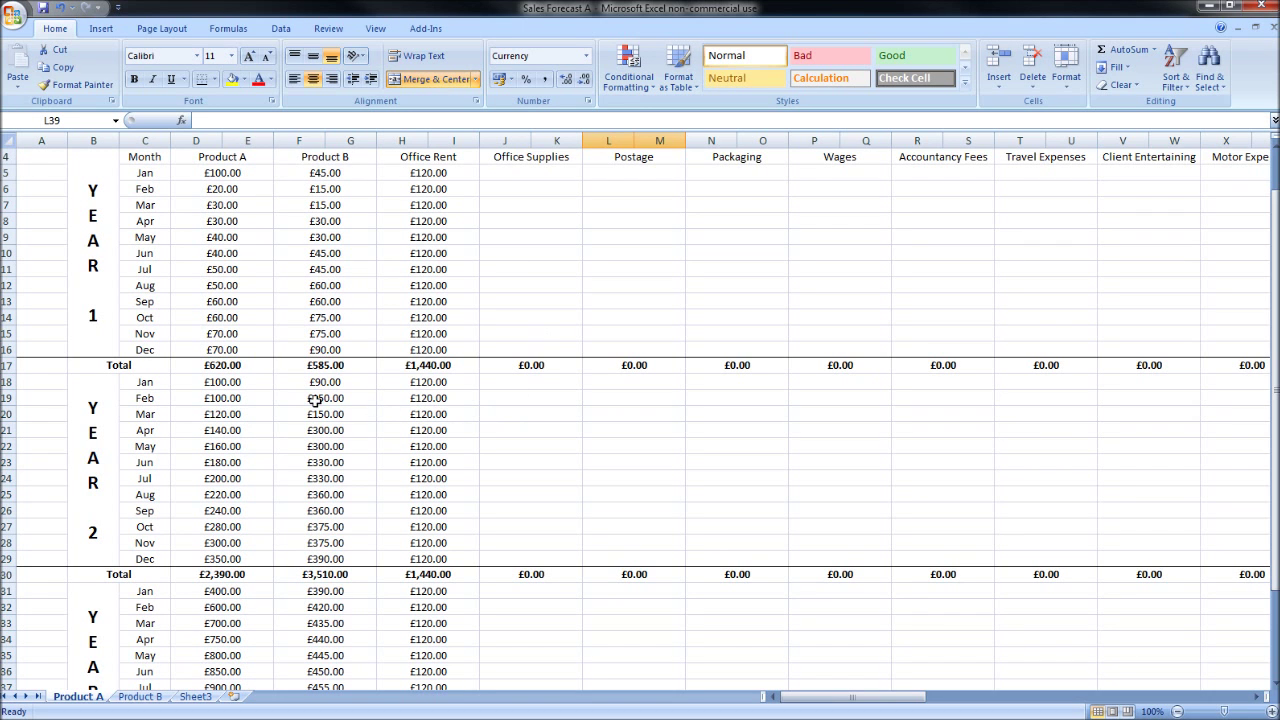
Enter Office Supplies expenses of 45 for January and 10 for March of Year 1
scroll(426, 436, "up", 1)
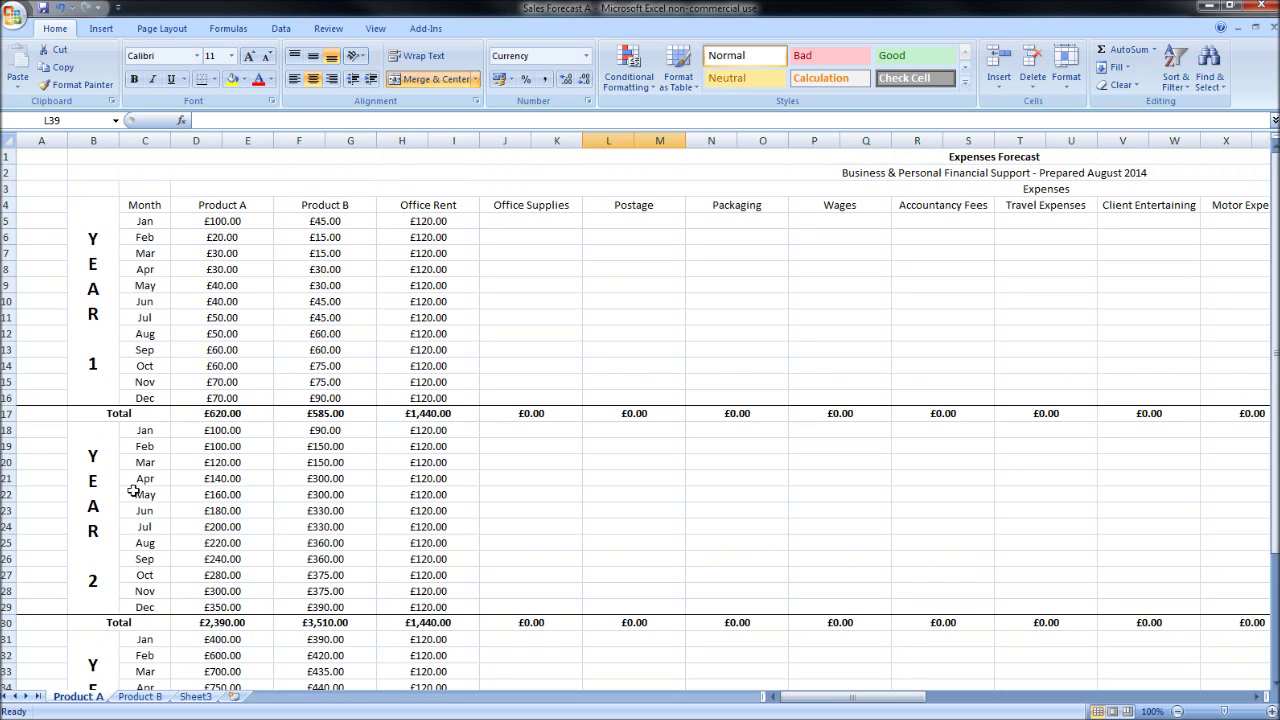
left_click(560, 231)
type("45")
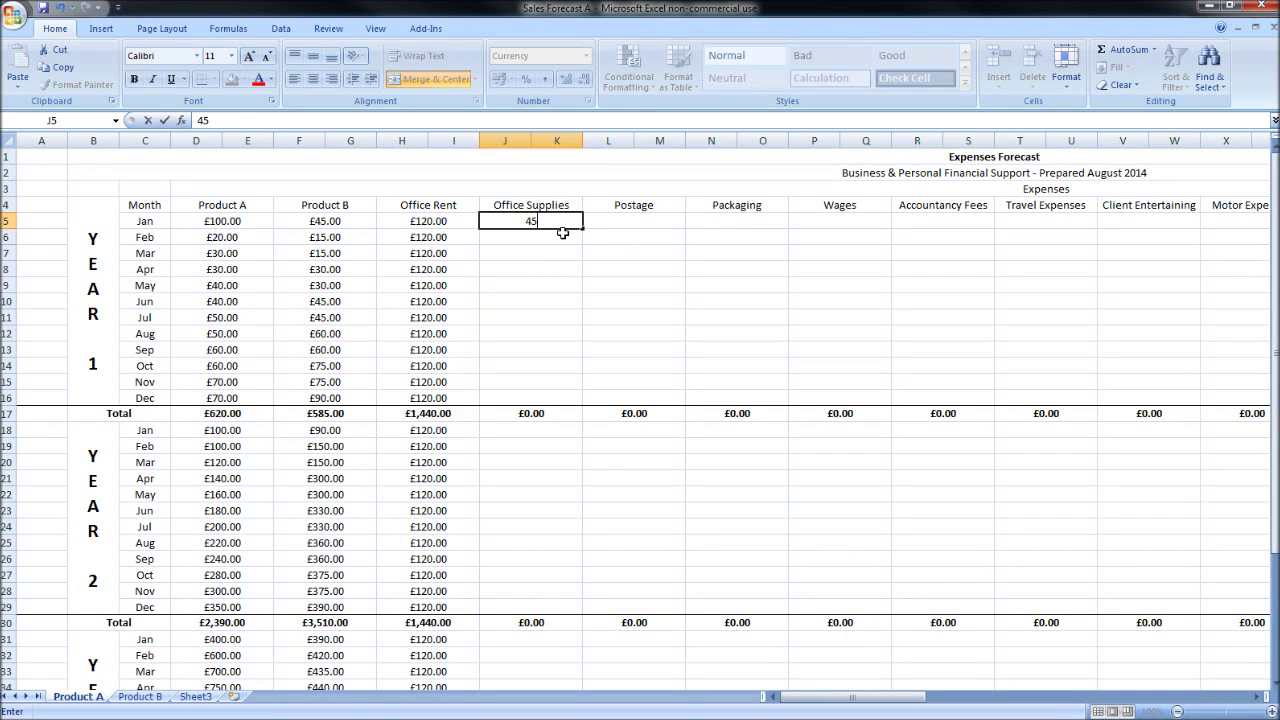
key("Return")
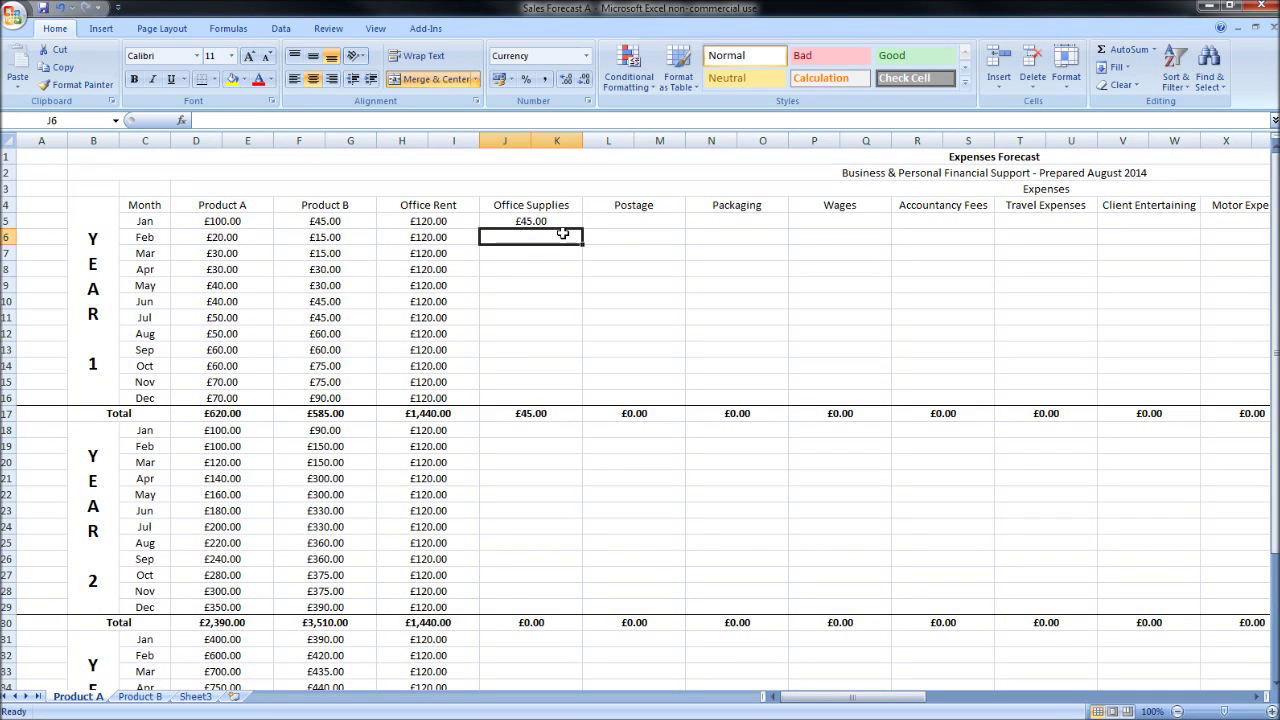
key("Right")
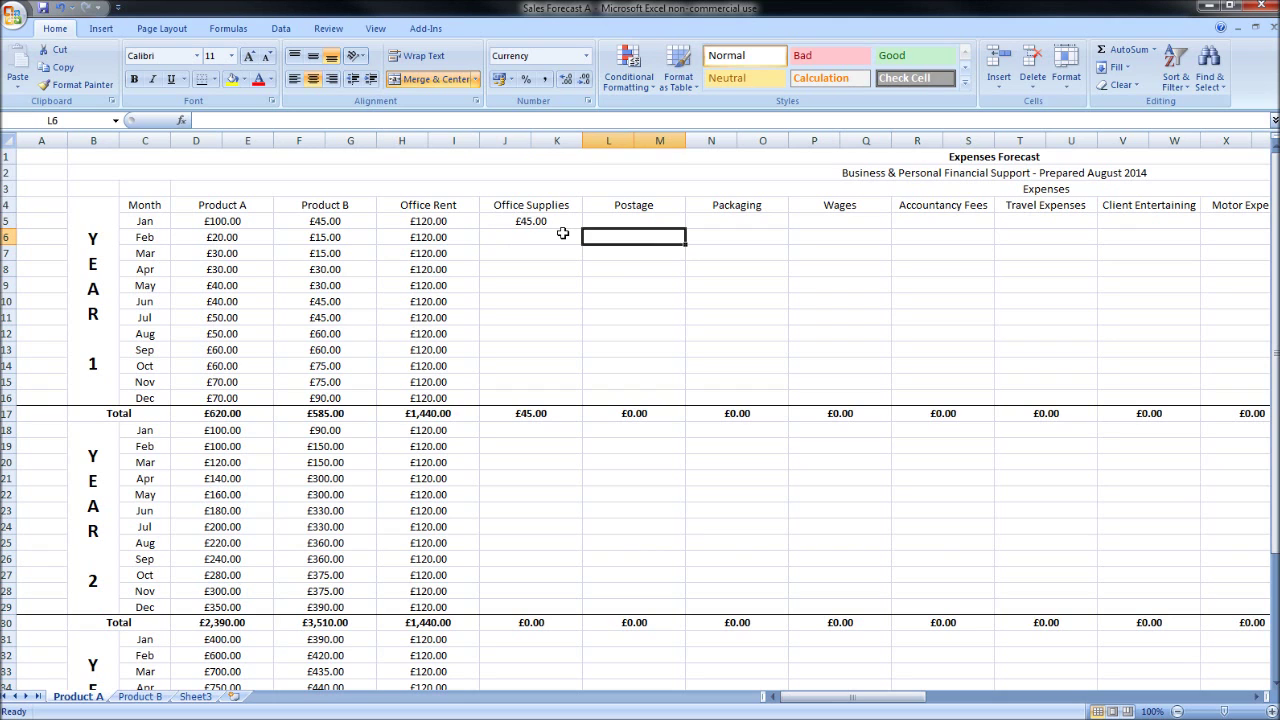
key("Down")
key("Left")
type("10")
key("Return")
key("Down")
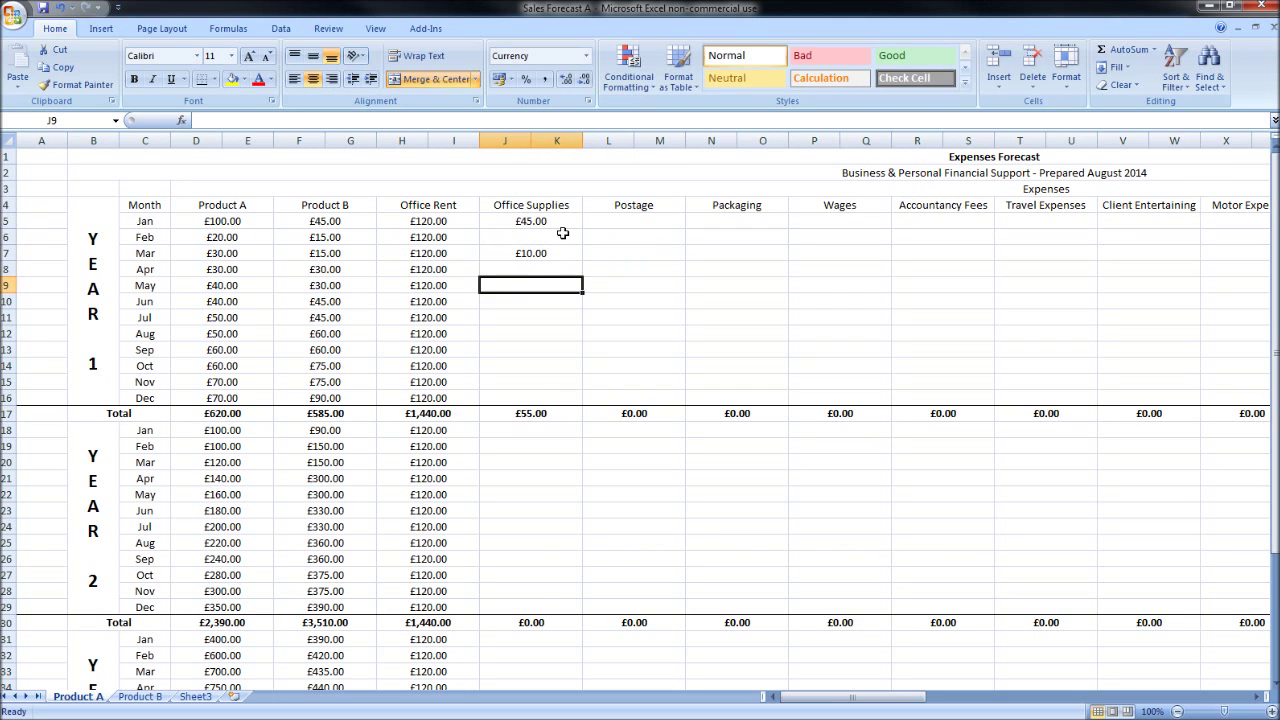
Enter Office Supplies expenses of 10 for May, July, September and November of Year 1
type("10")
key("Return")
key("Down")
type("10")
key("Return")
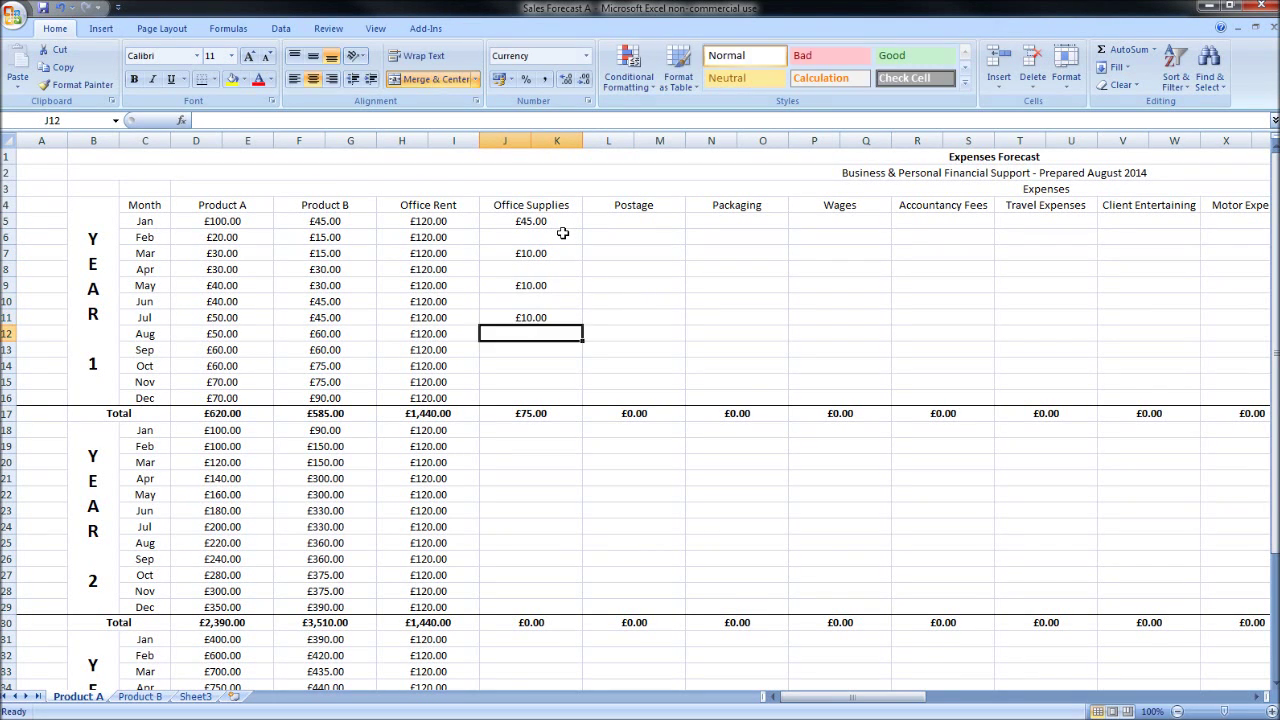
key("Down")
type("10")
key("Return")
key("Down")
type("10")
key("Return")
Enter Office Supplies expenses of 10 for every second month of Year 2, from January to November
key("Down")
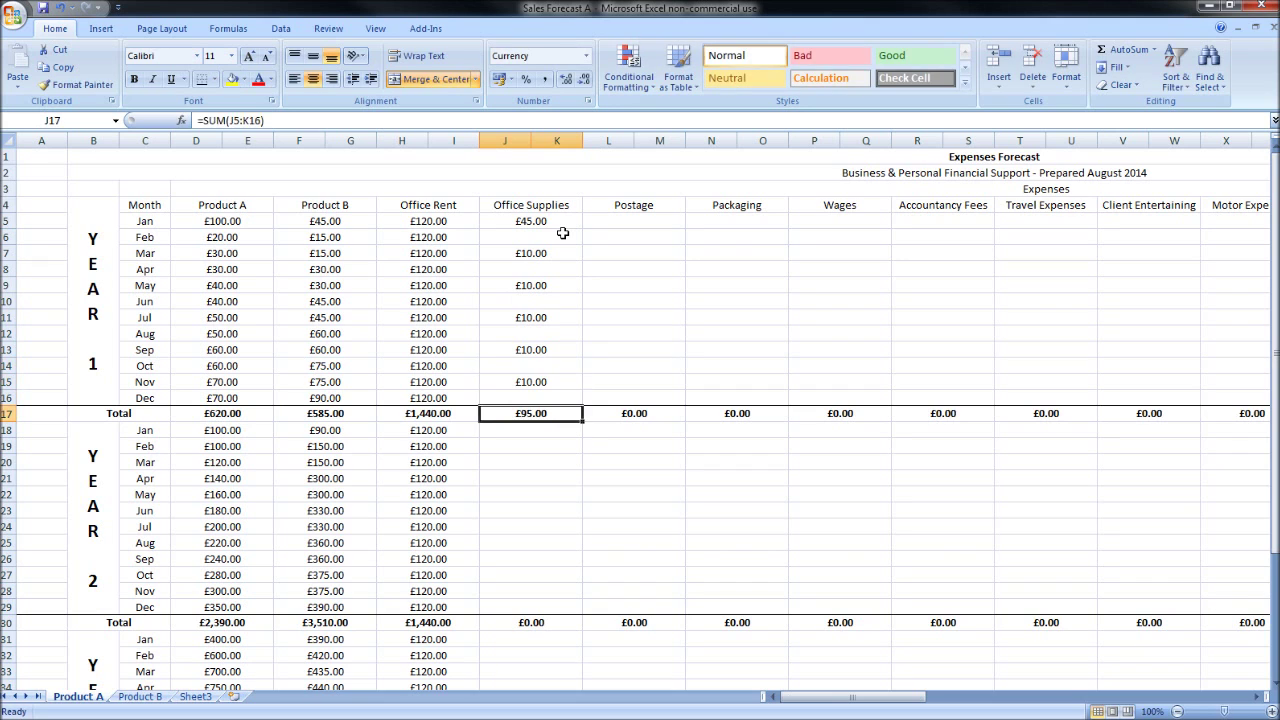
key("Down")
type("10")
key("Return")
key("Down")
type("10")
key("Return")
key("Down")
type("10")
key("Return")
key("Down")
type("10")
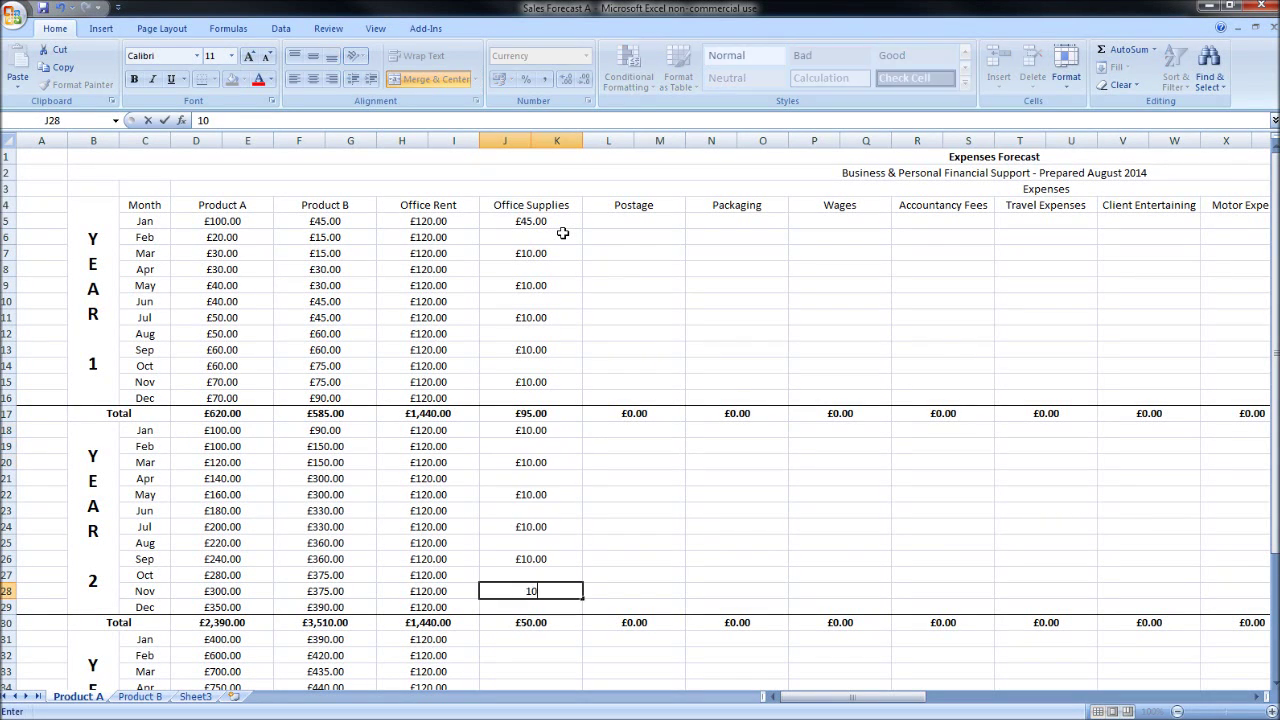
key("Return")
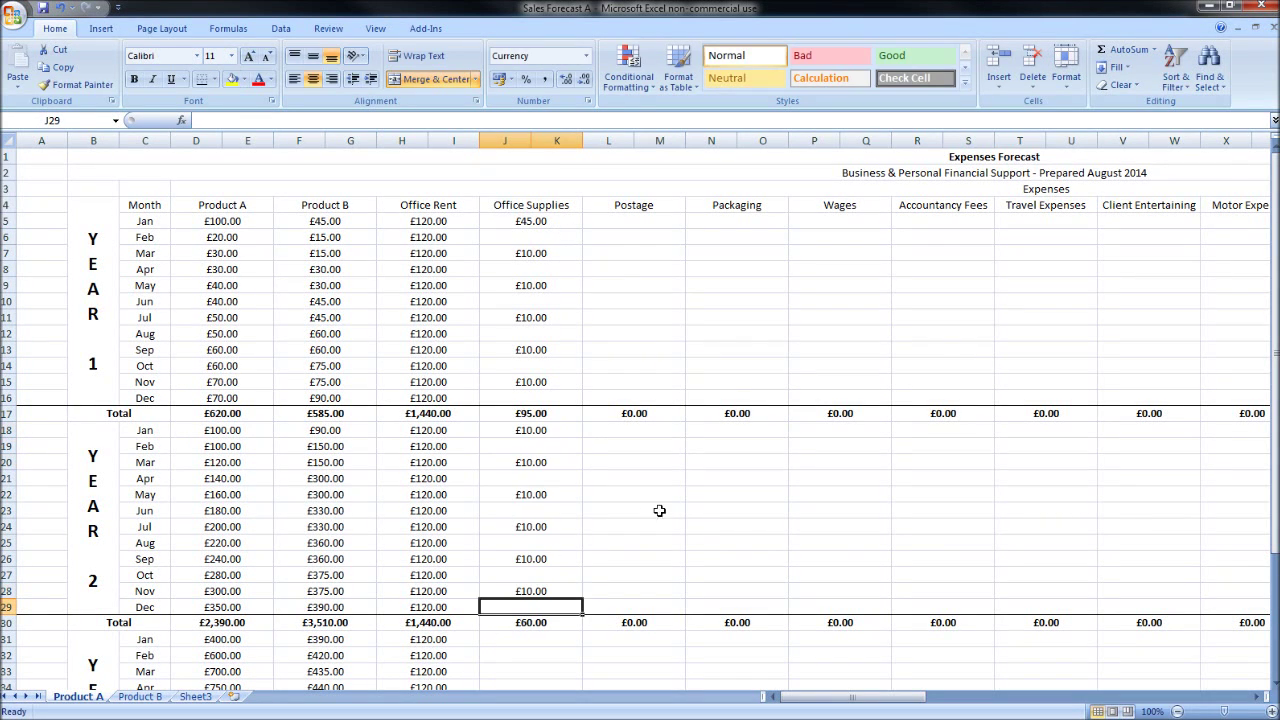
Examine the remaining expense columns from Postage to Bank Charges and their yearly total rows
left_click_drag(852, 698, 882, 703)
left_click(425, 320)
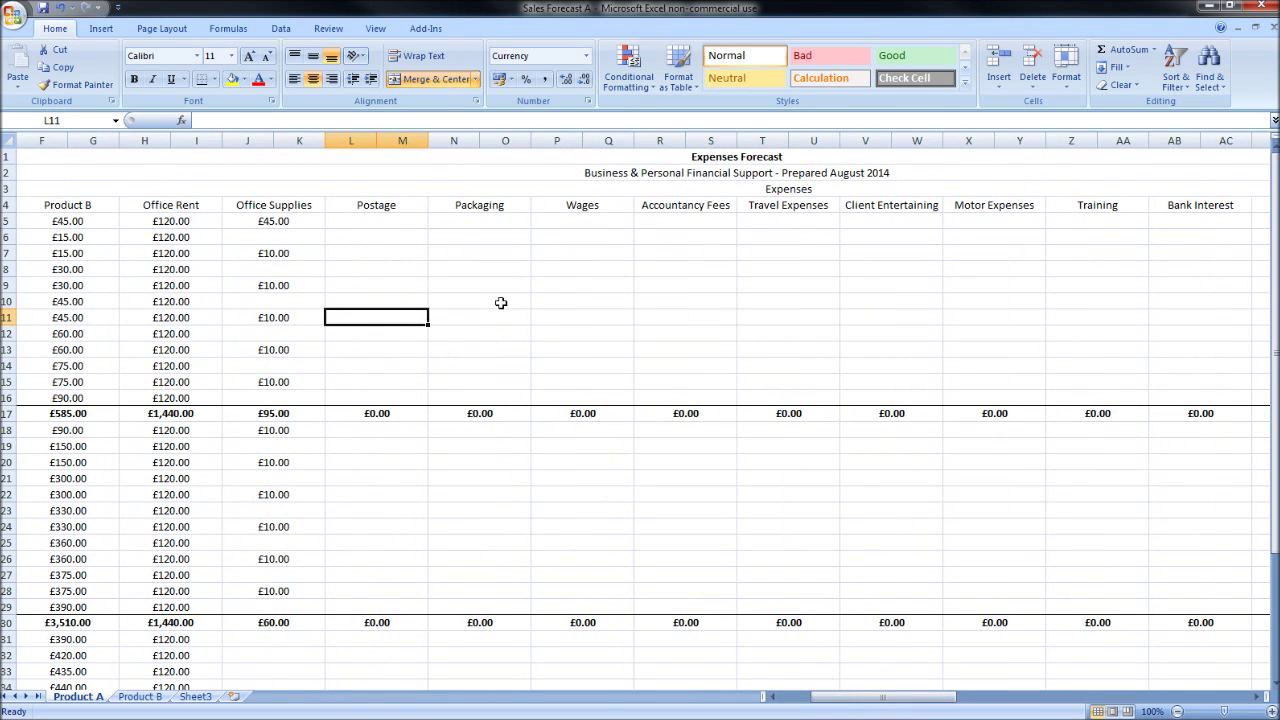
left_click(500, 303)
left_click(622, 301)
left_click(705, 287)
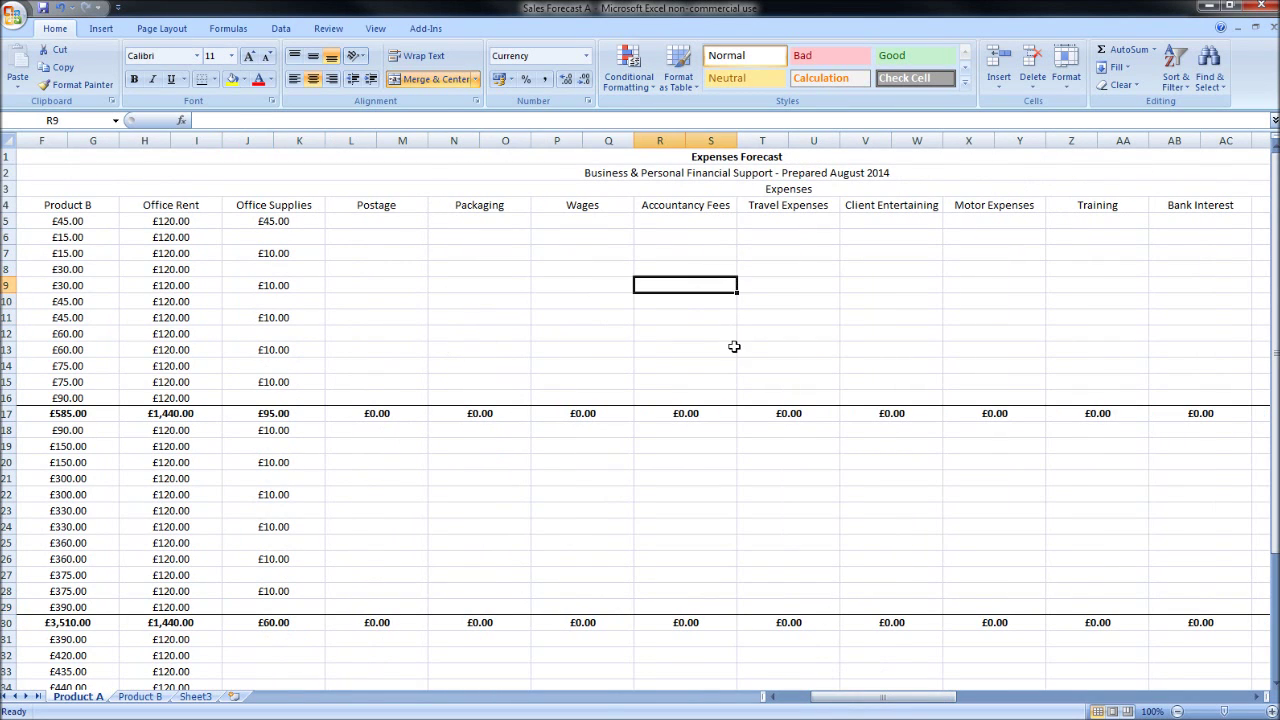
left_click_drag(899, 701, 915, 701)
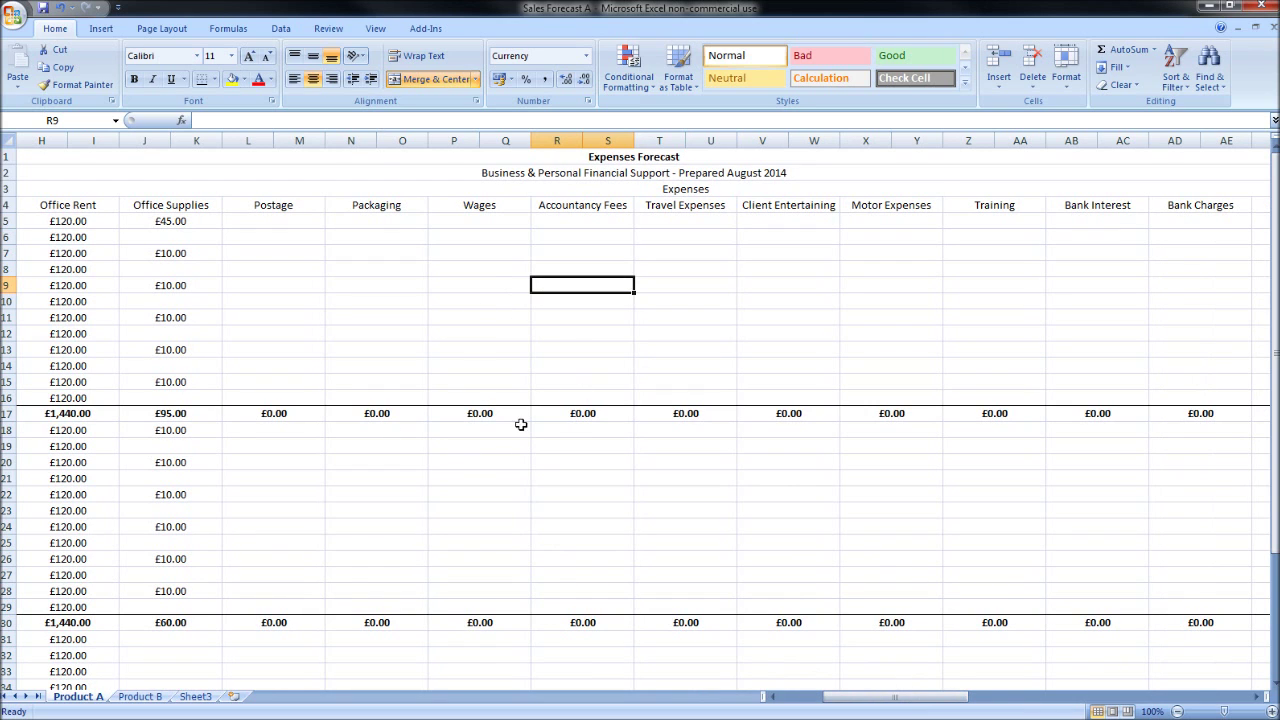
scroll(445, 380, "down", 5)
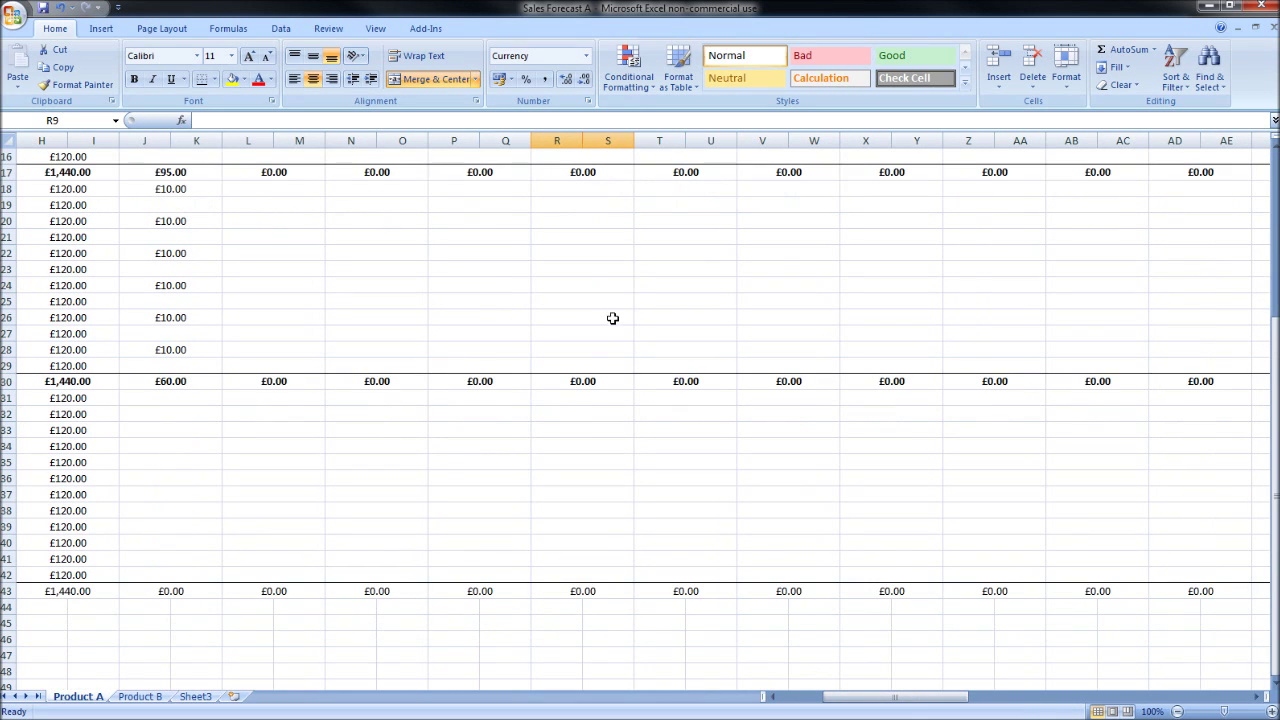
scroll(755, 337, "up", 5)
scroll(600, 360, "down", 6)
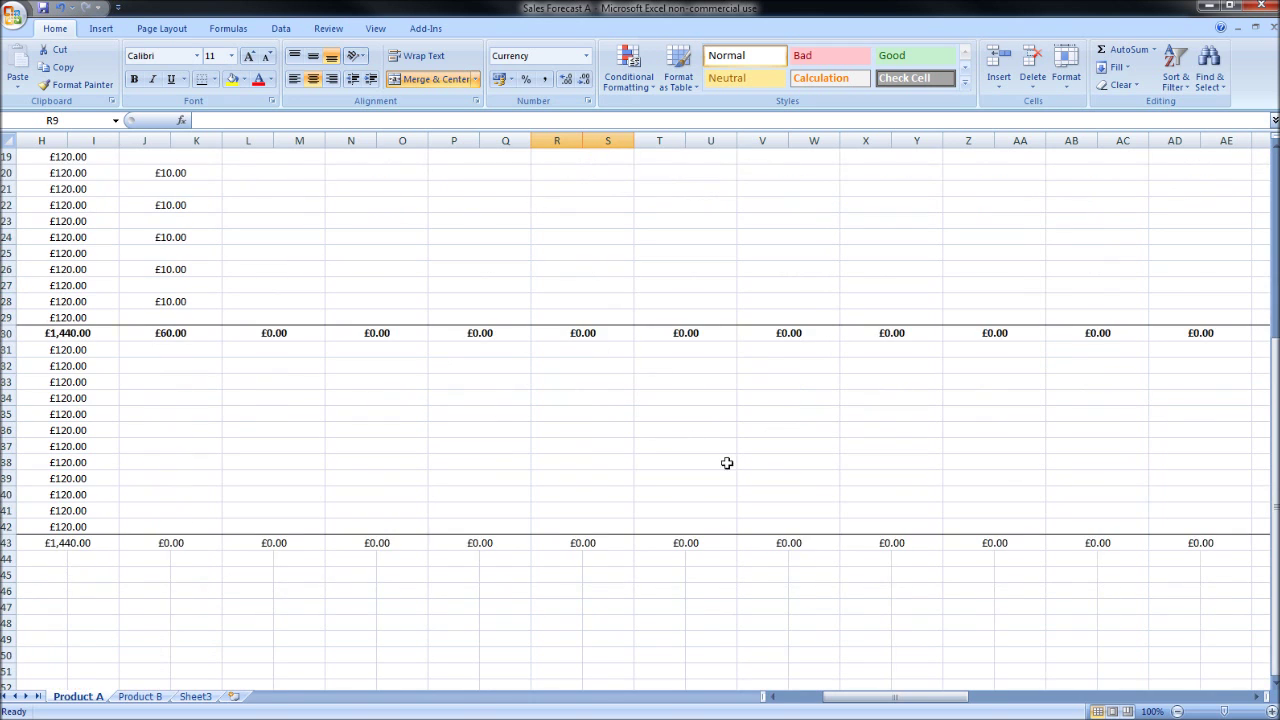
scroll(577, 414, "up", 6)
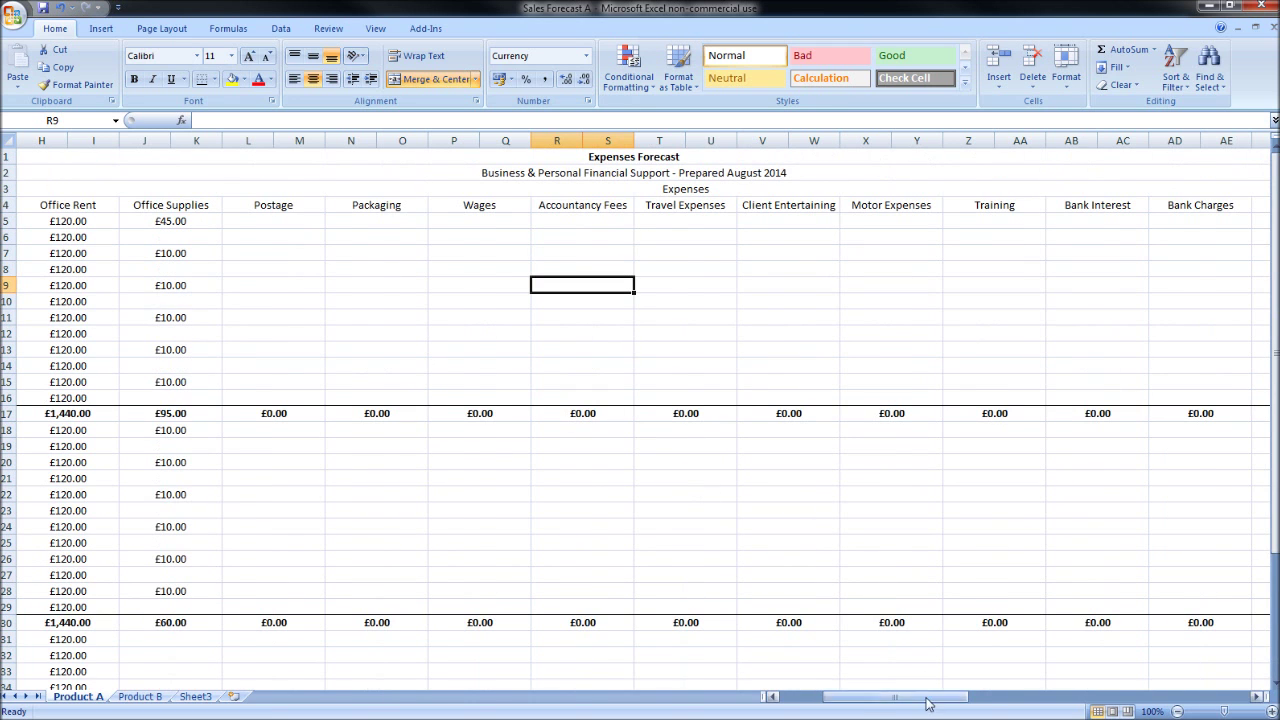
Examine the yearly totals of the product, rent and supplies columns and the monthly row totals in column AL for Year 1
left_click_drag(923, 697, 879, 697)
left_click_drag(348, 418, 530, 428)
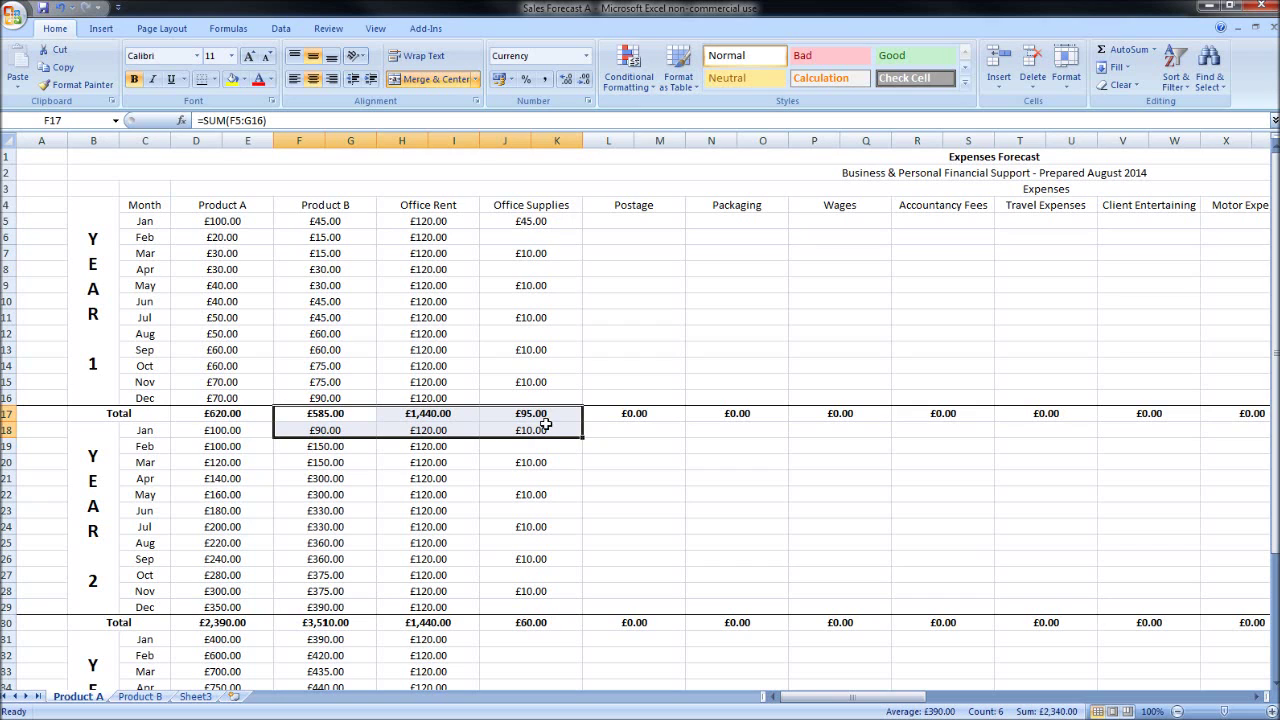
left_click(241, 193)
left_click(320, 205)
left_click_drag(790, 697, 945, 697)
left_click(705, 221)
left_click(715, 285)
left_click(717, 333)
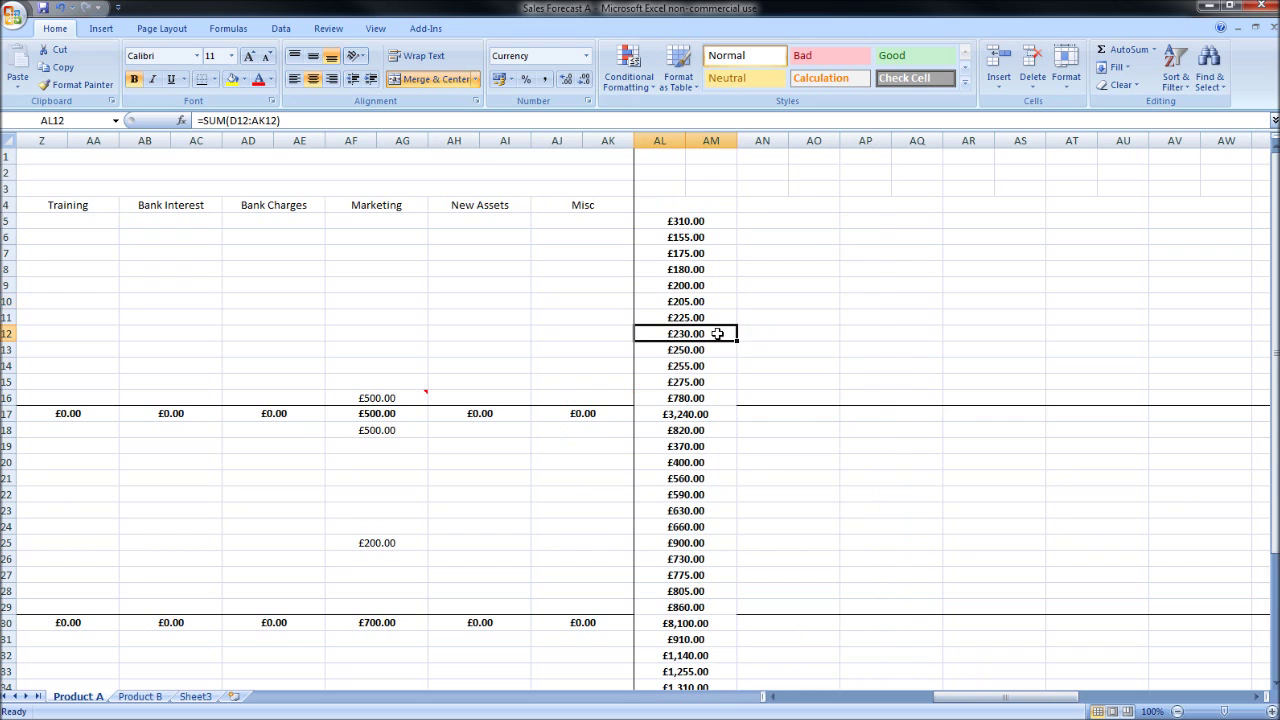
left_click(719, 367)
Apply a thicker solid outline border to the Year 1 grand total in cell AL17
left_click(698, 415)
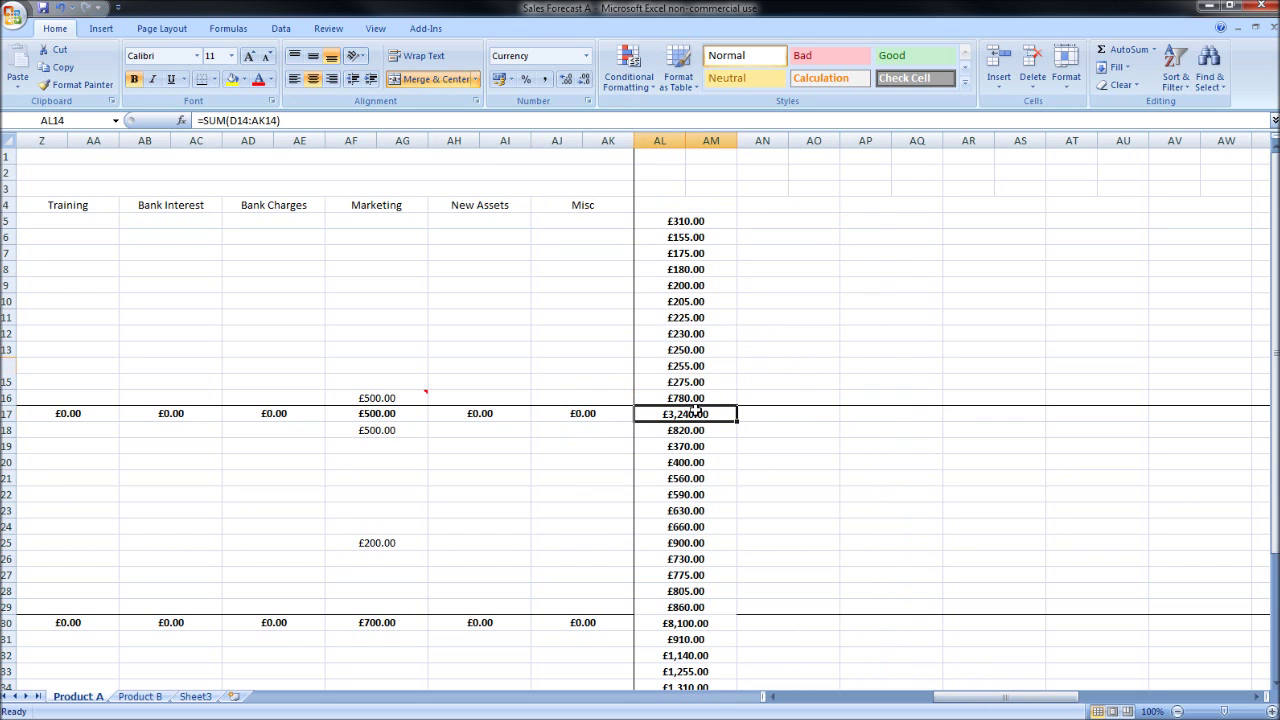
right_click(705, 414)
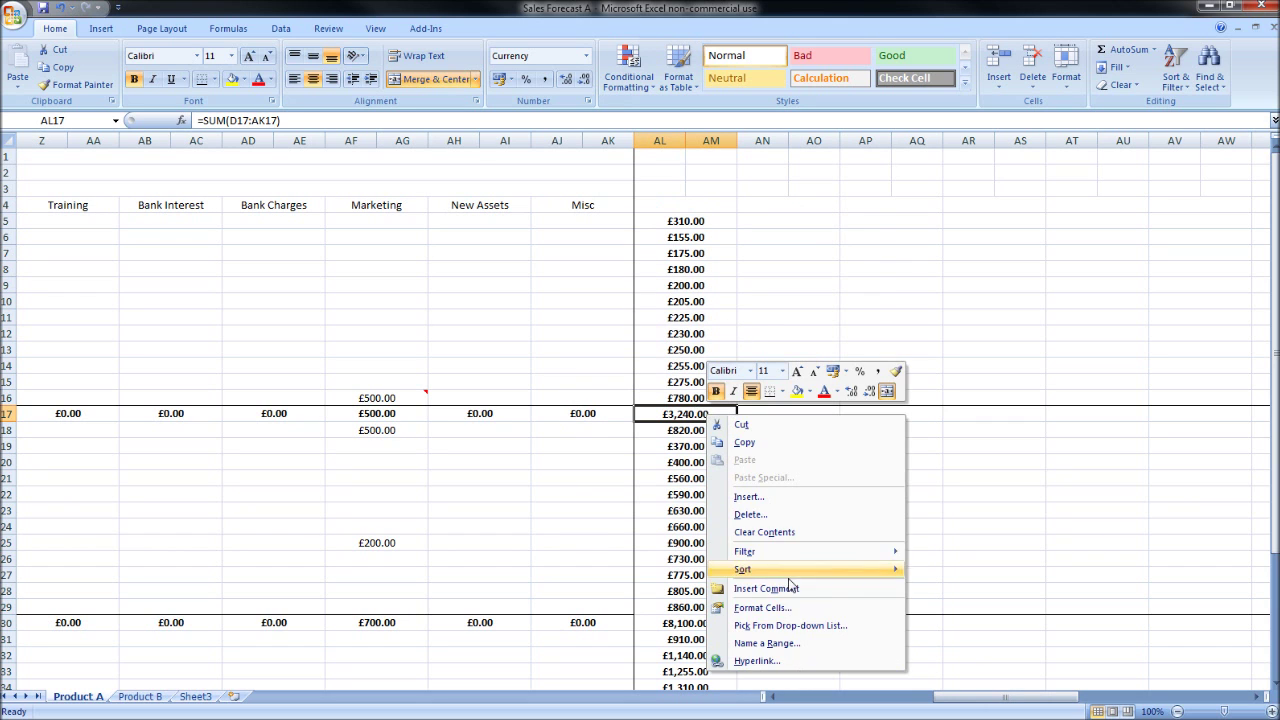
left_click(797, 607)
left_click_drag(678, 357, 160, 168)
left_click(235, 200)
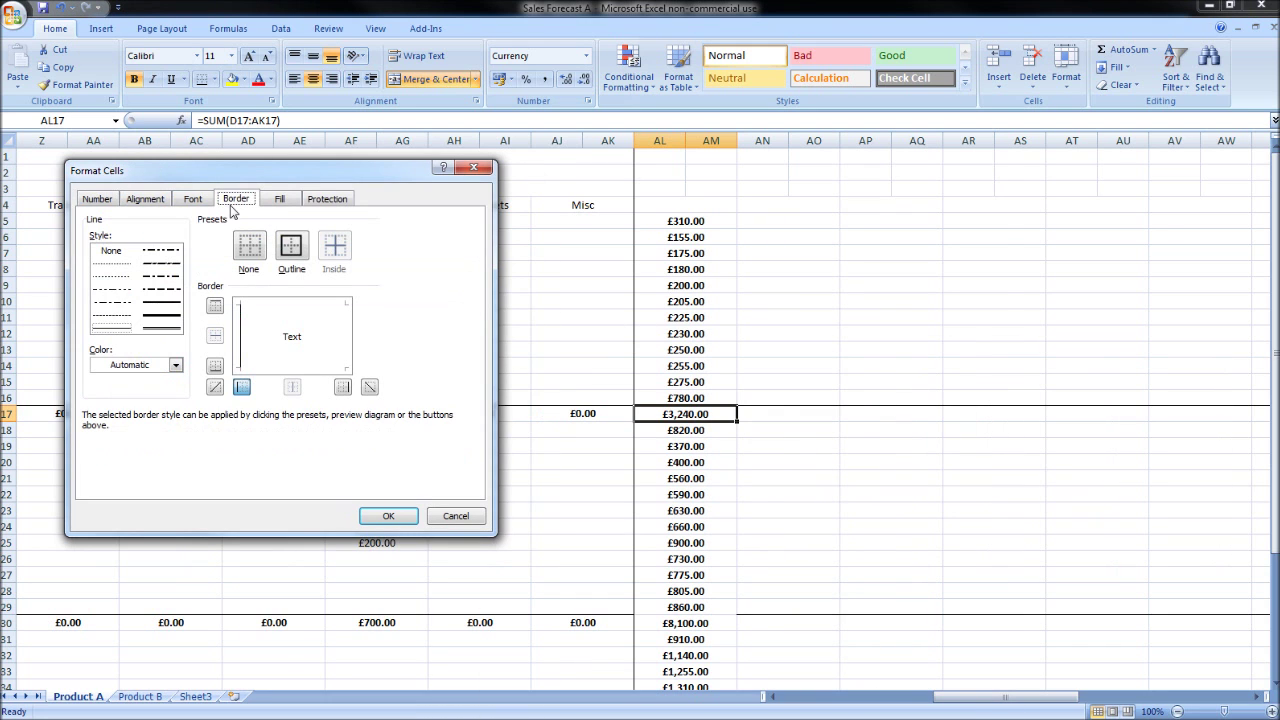
left_click(173, 310)
left_click(292, 244)
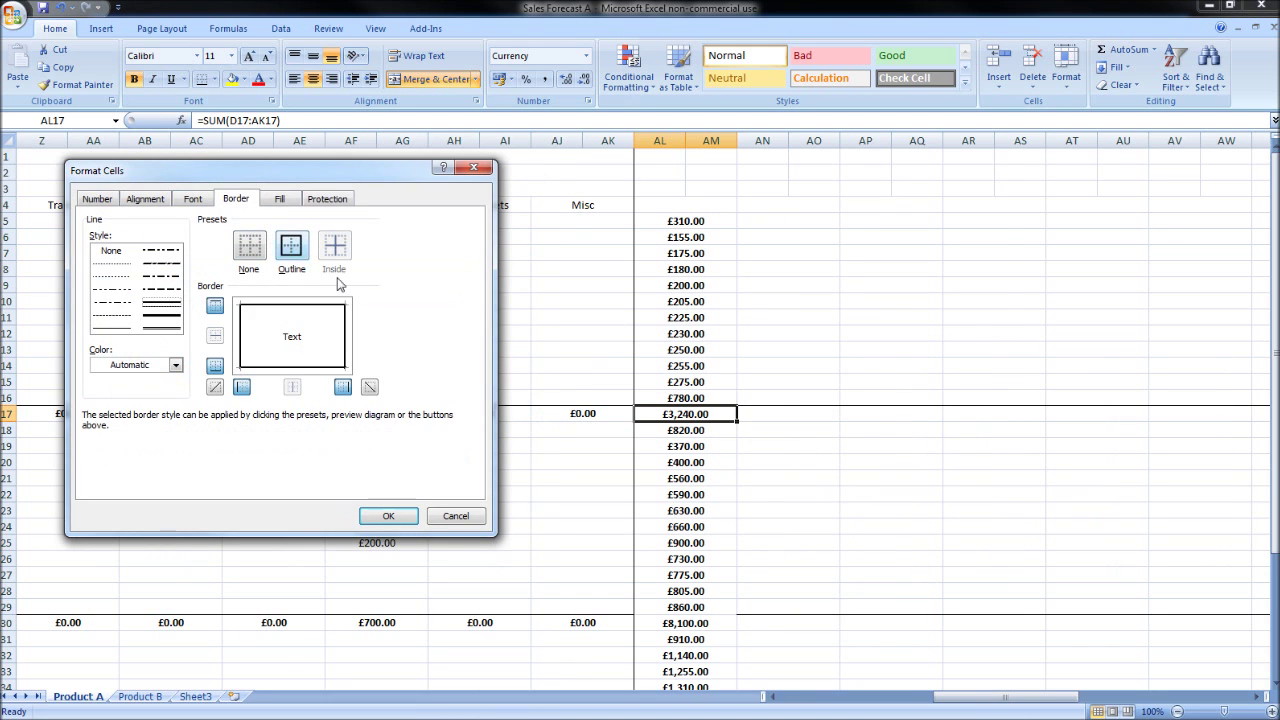
left_click(412, 515)
left_click(532, 480)
Apply a thicker solid outline border to the Year 2 grand total in cell AL30
scroll(688, 385, "down", 3)
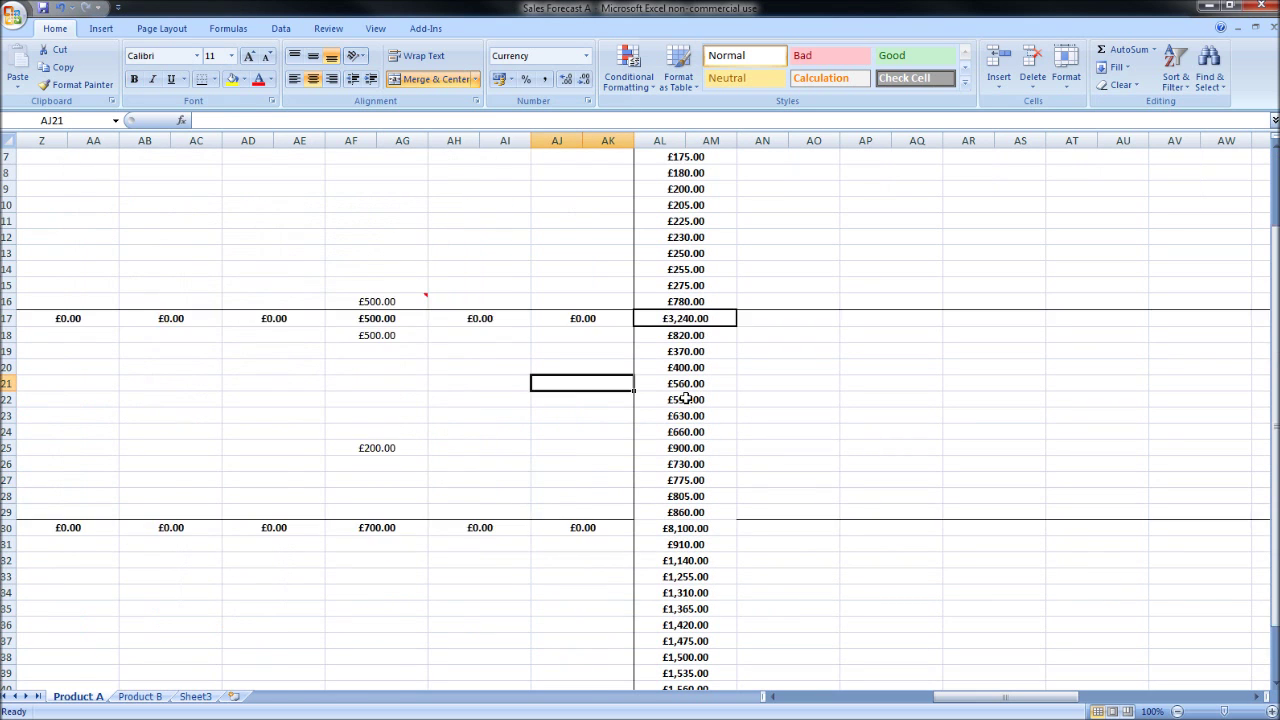
left_click(702, 478)
right_click(706, 478)
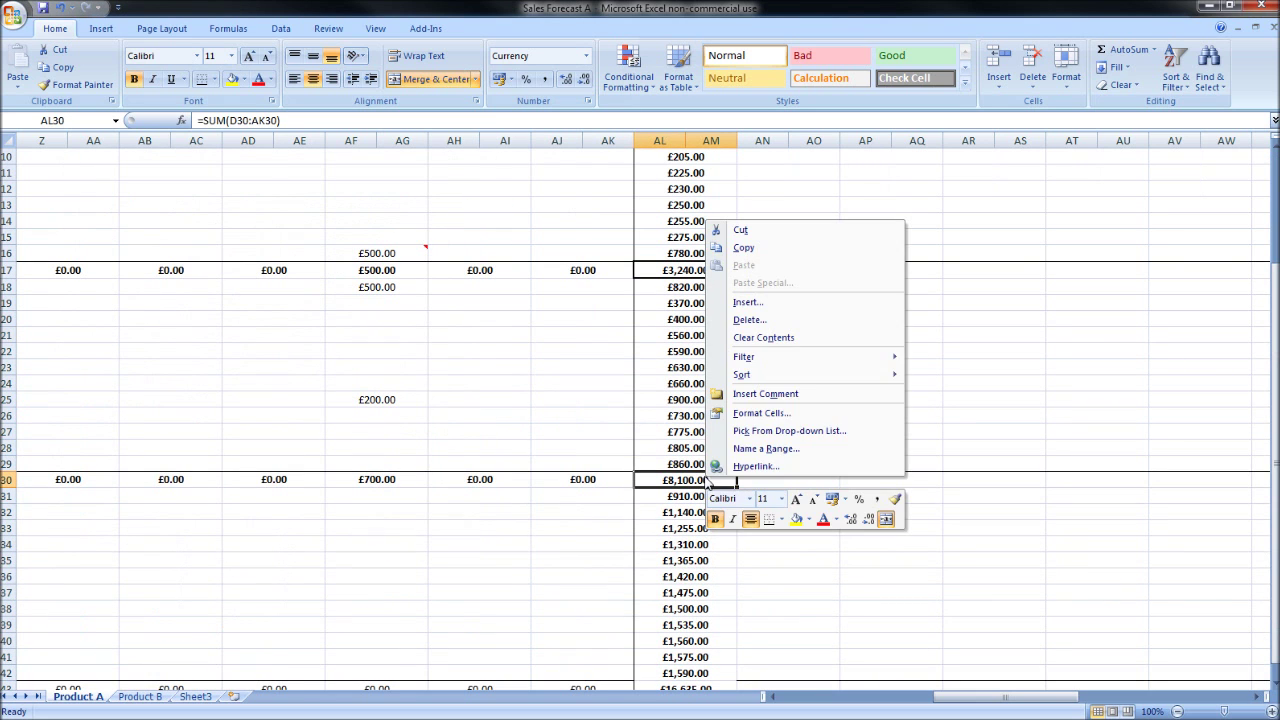
left_click(742, 412)
left_click_drag(672, 242, 277, 209)
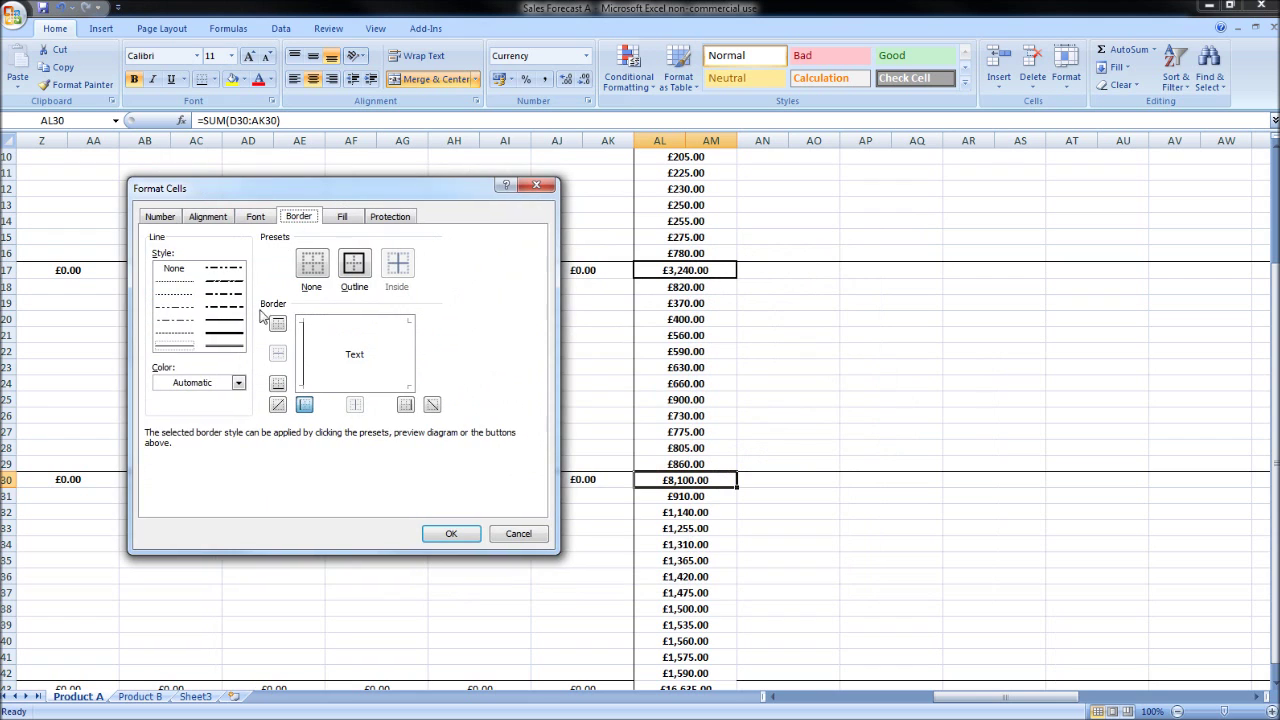
left_click(353, 270)
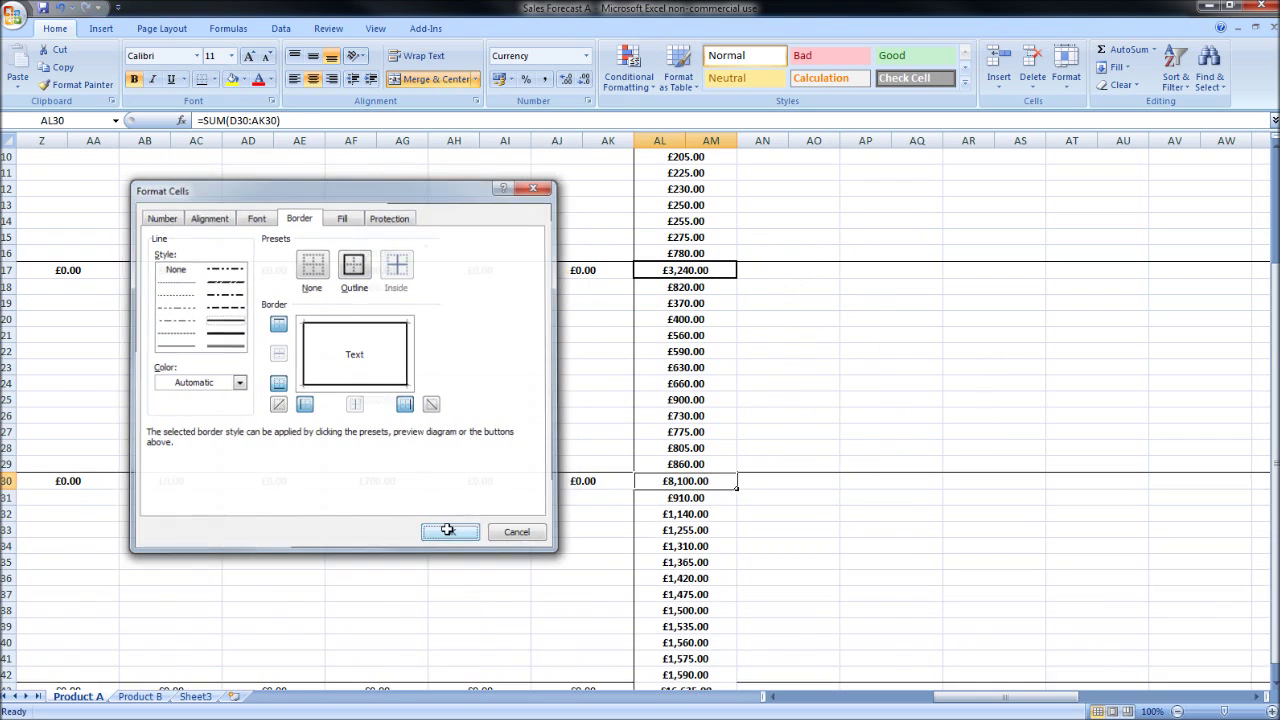
left_click(451, 533)
Apply a thicker solid outline border to the Year 3 grand total in cell AL43
scroll(634, 509, "down", 4)
left_click(678, 499)
right_click(680, 498)
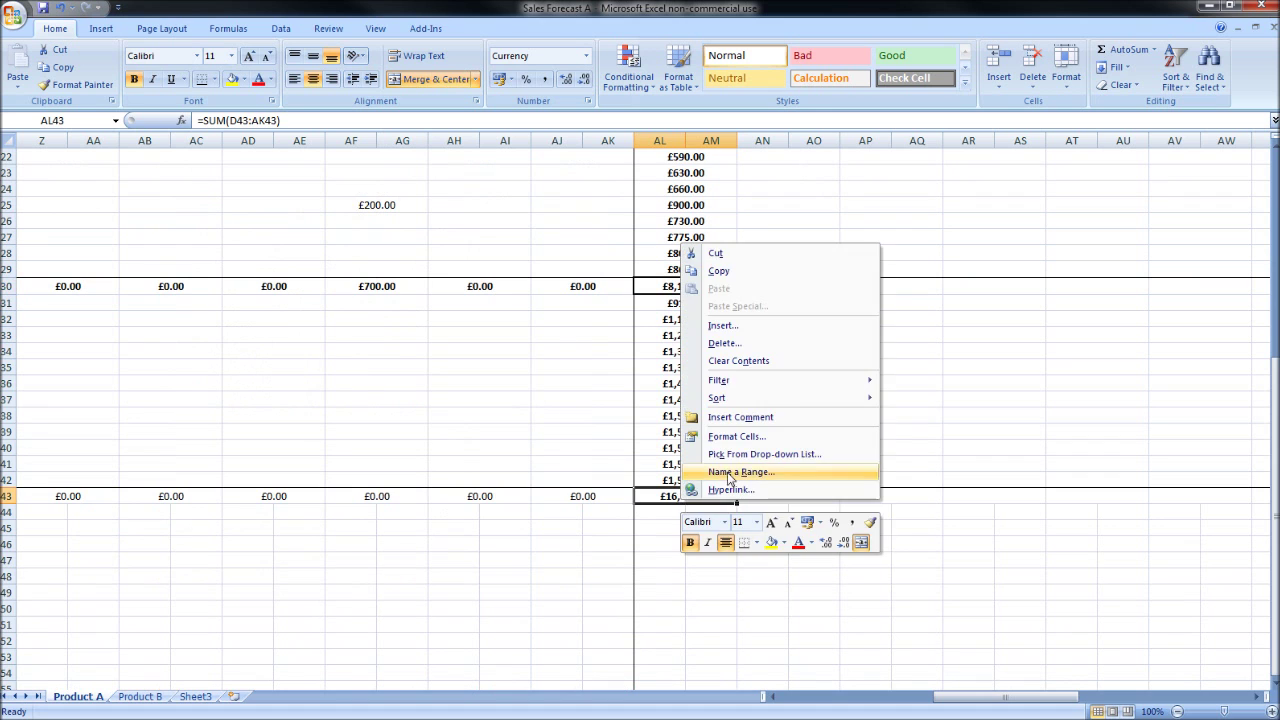
left_click(720, 434)
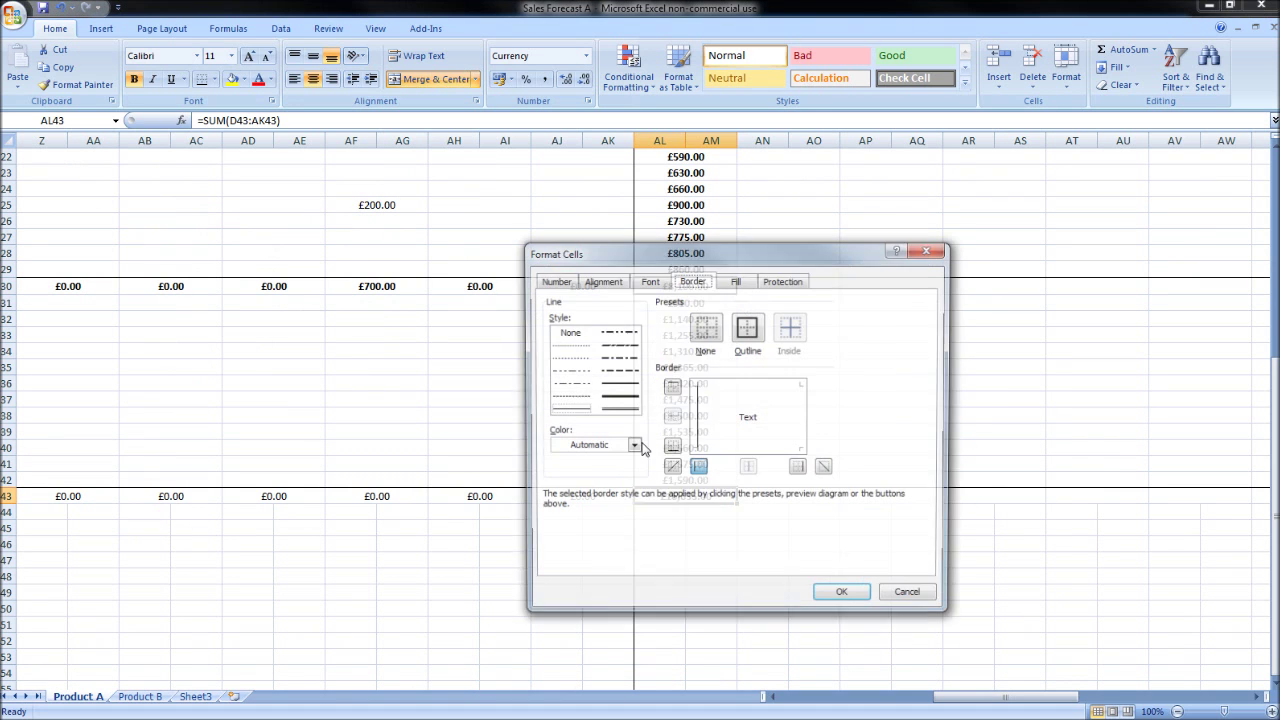
left_click(747, 330)
left_click(844, 597)
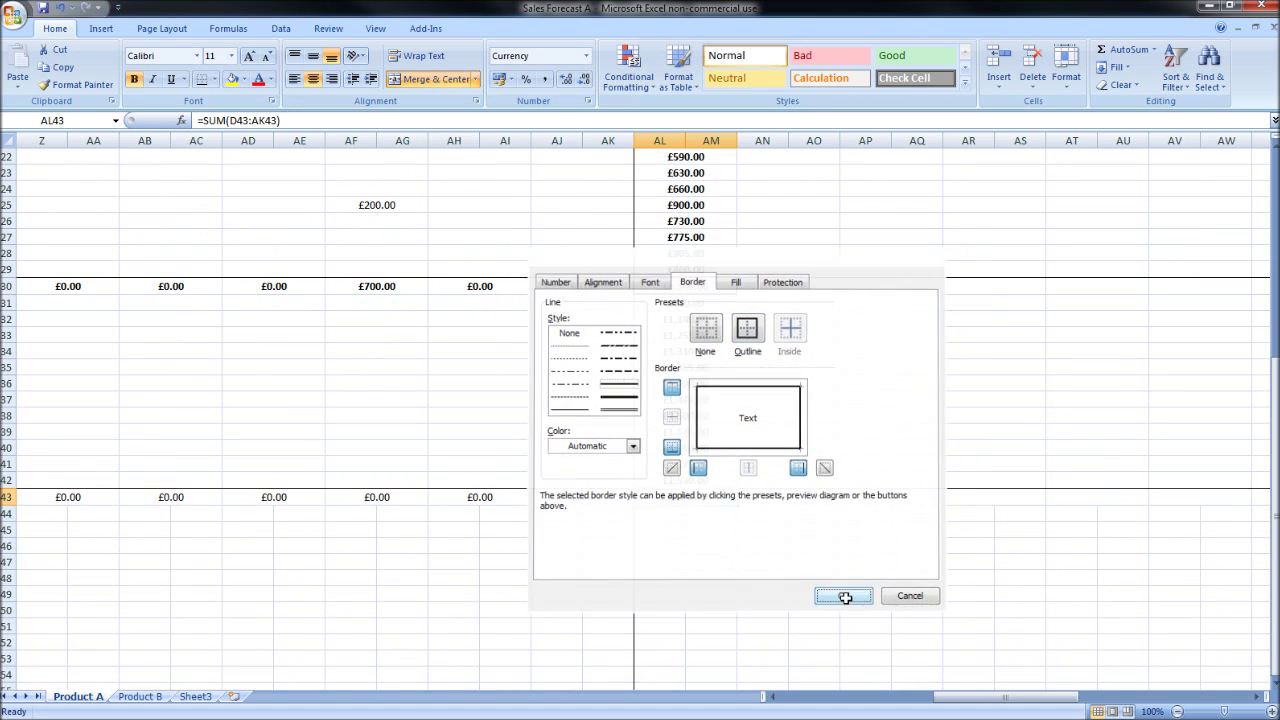
left_click(557, 512)
Review the New Assets and Bank Interest expense columns across Years 1 and 2
scroll(500, 540, "up", 6)
scroll(500, 540, "up", 1)
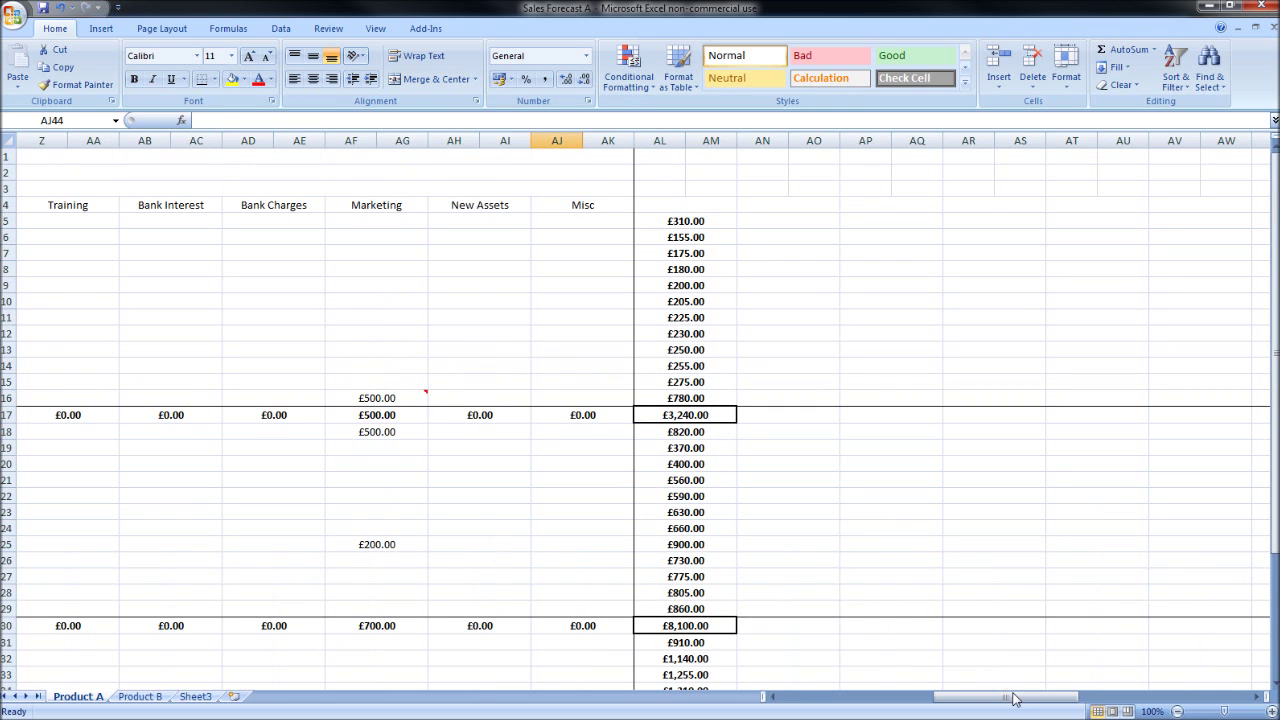
left_click_drag(1014, 696, 958, 696)
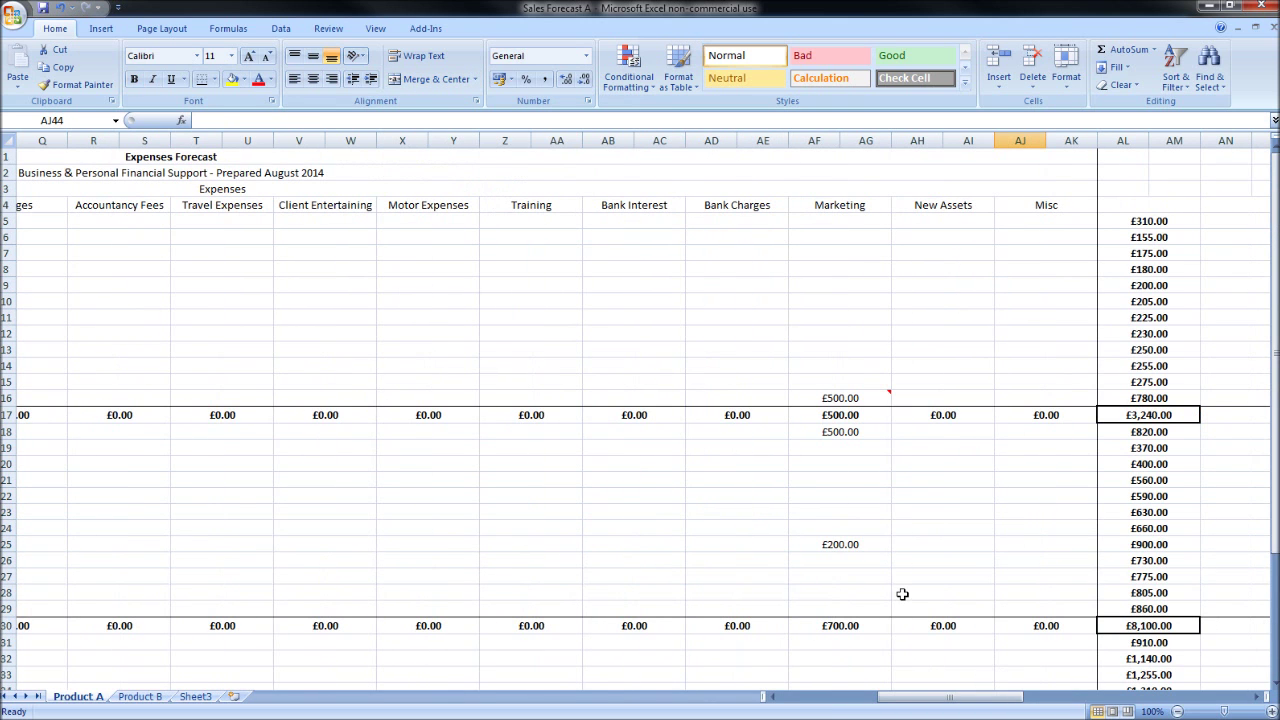
left_click(910, 219)
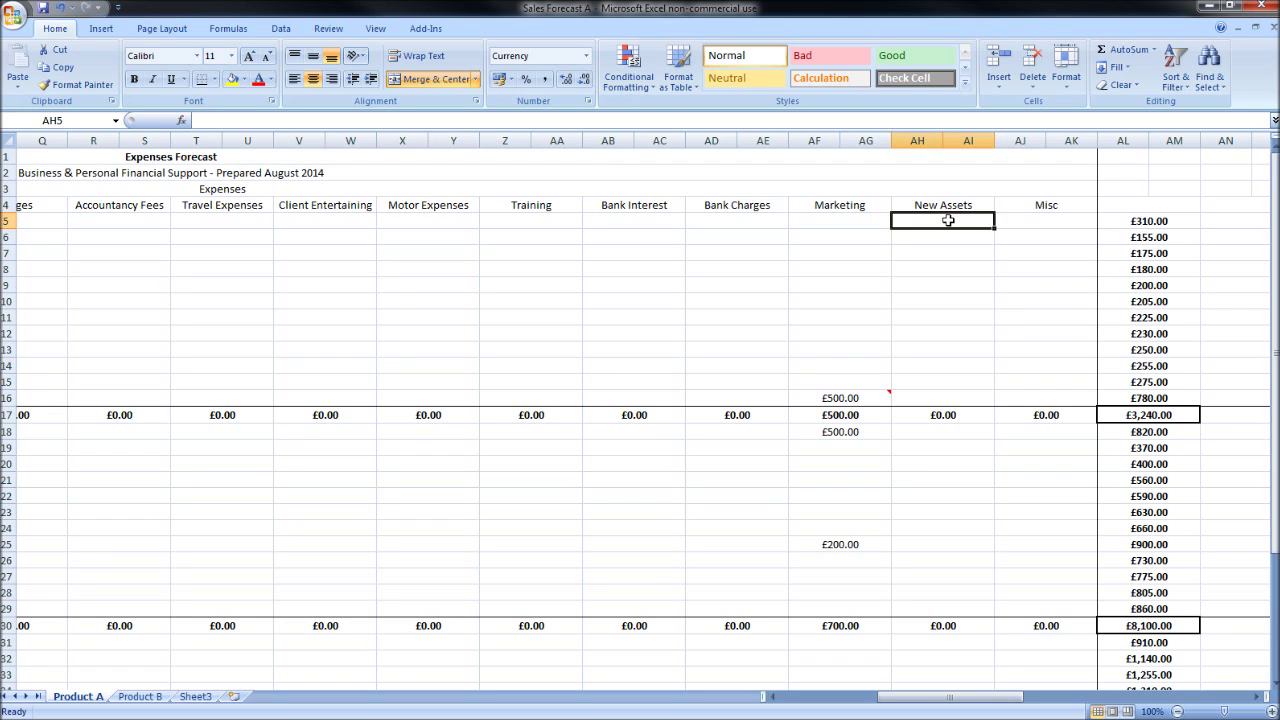
left_click(667, 217)
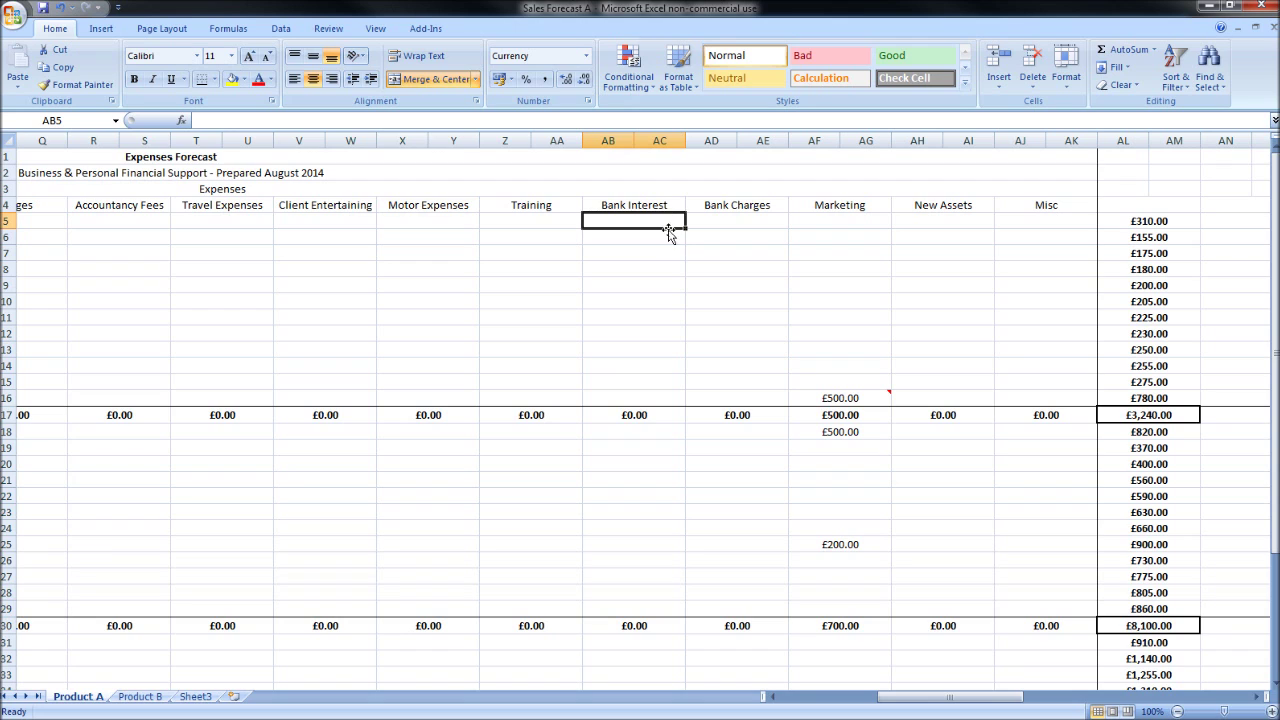
left_click_drag(671, 231, 674, 540)
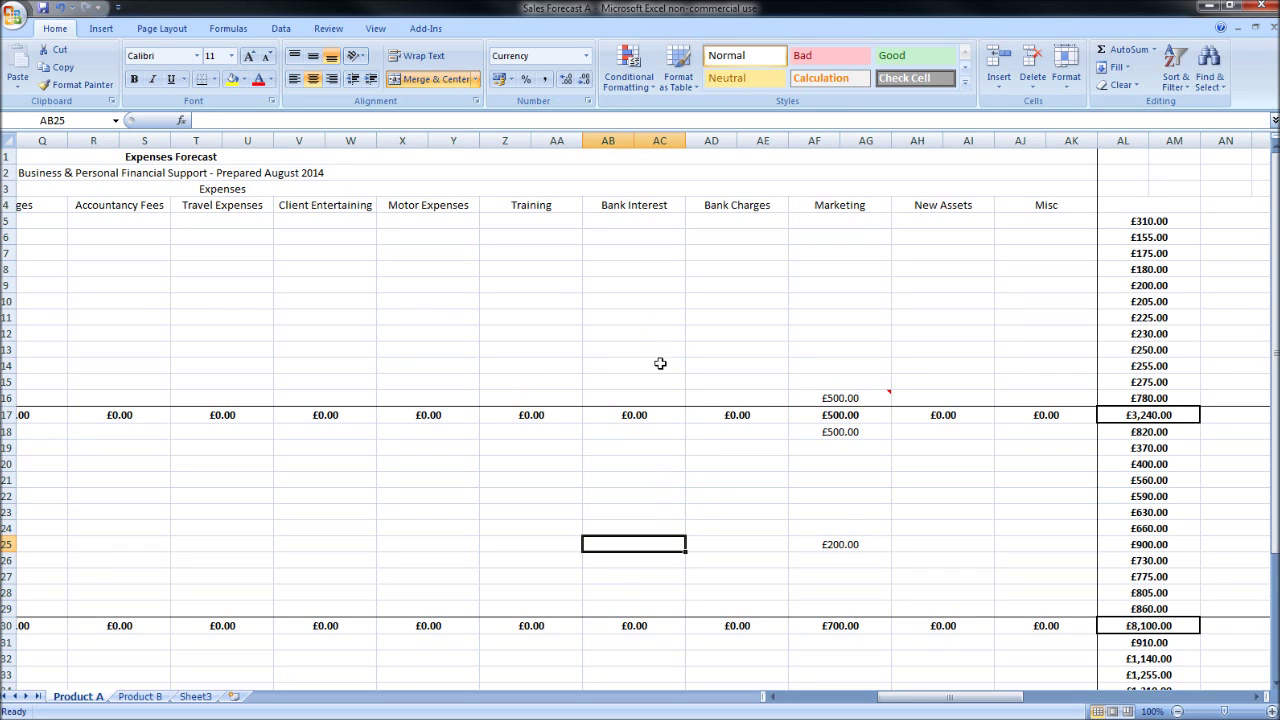
left_click(640, 319)
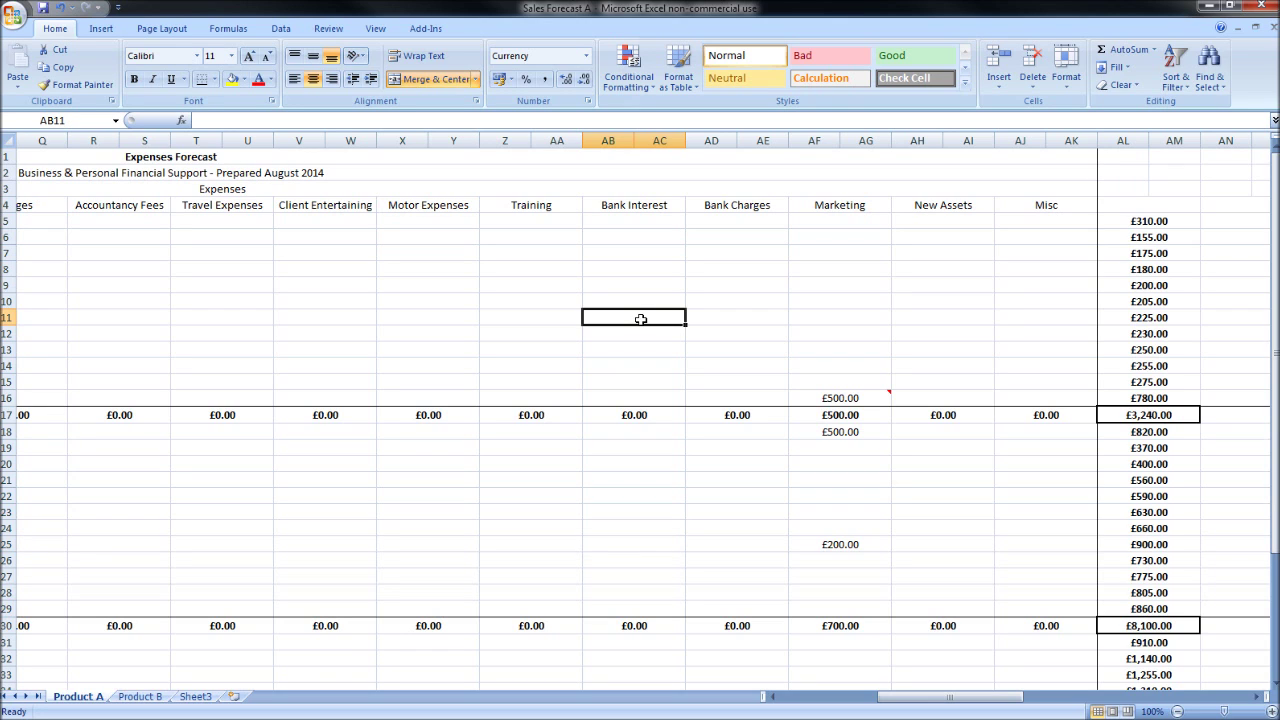
left_click(652, 287)
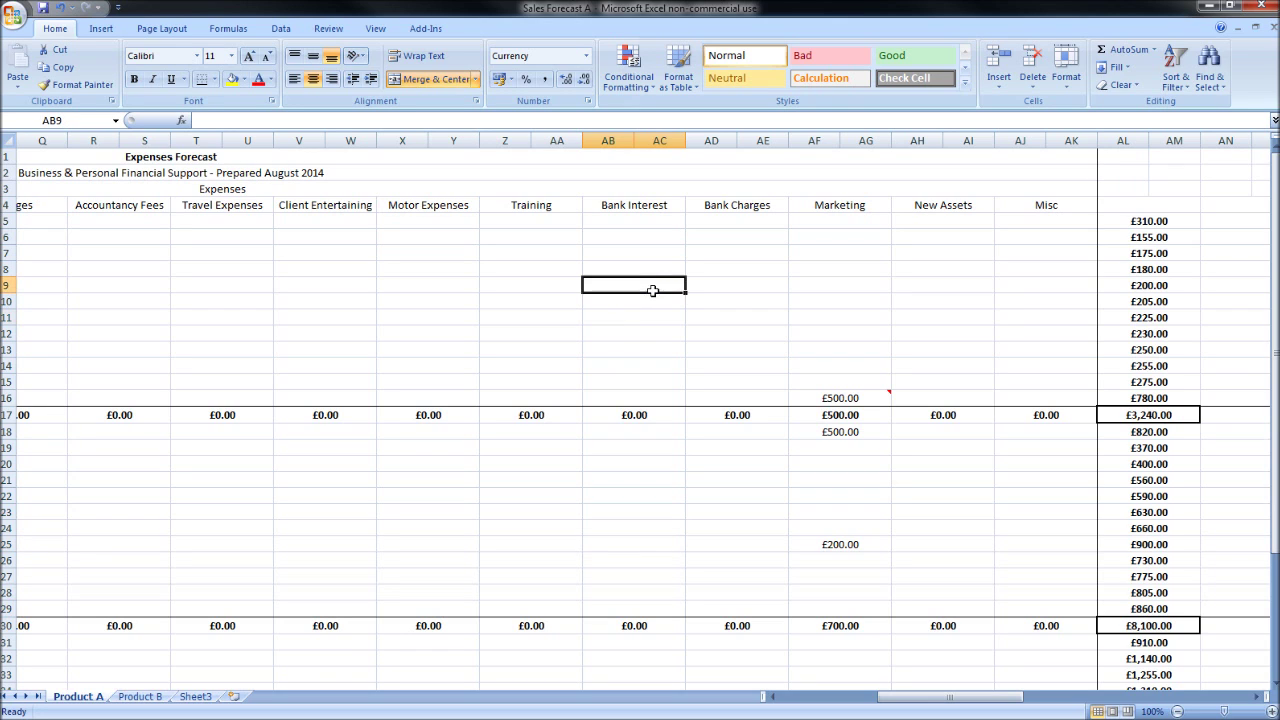
Review the Bank Charges column through the Year 3 months and the expense columns back to Product A
left_click(773, 211)
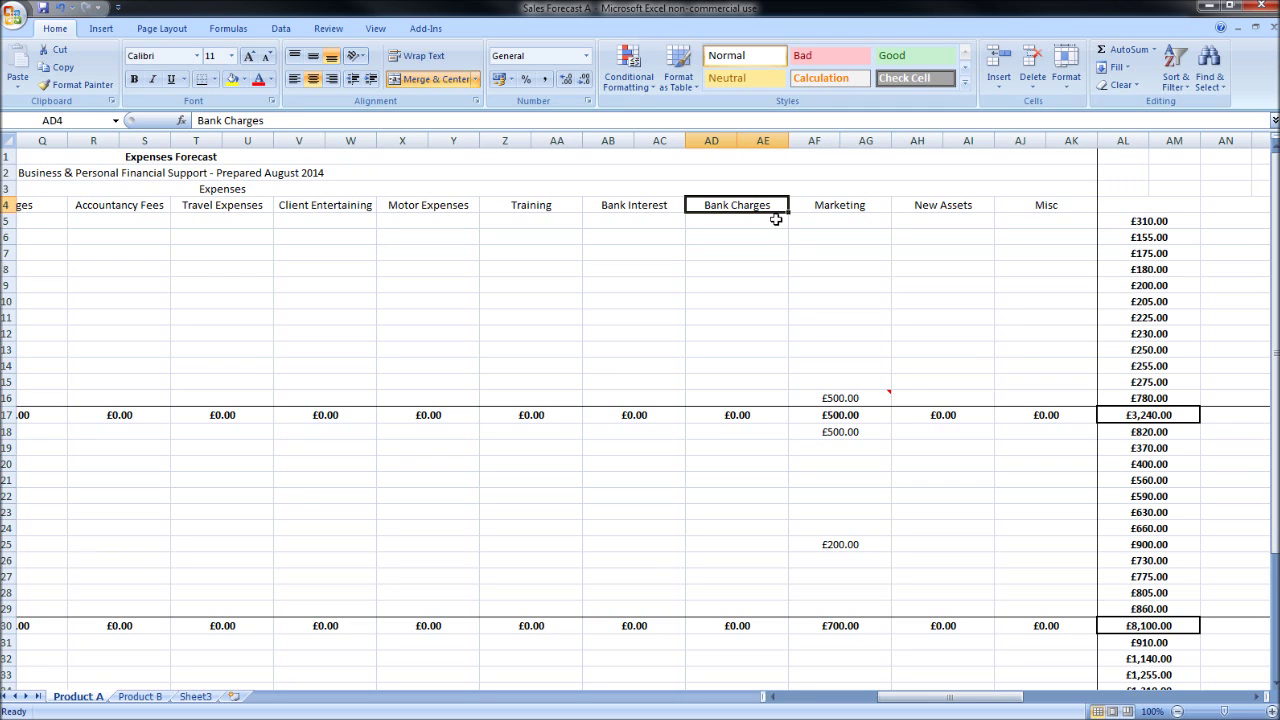
left_click_drag(774, 223, 757, 556)
scroll(766, 463, "down", 3)
scroll(740, 410, "down", 2)
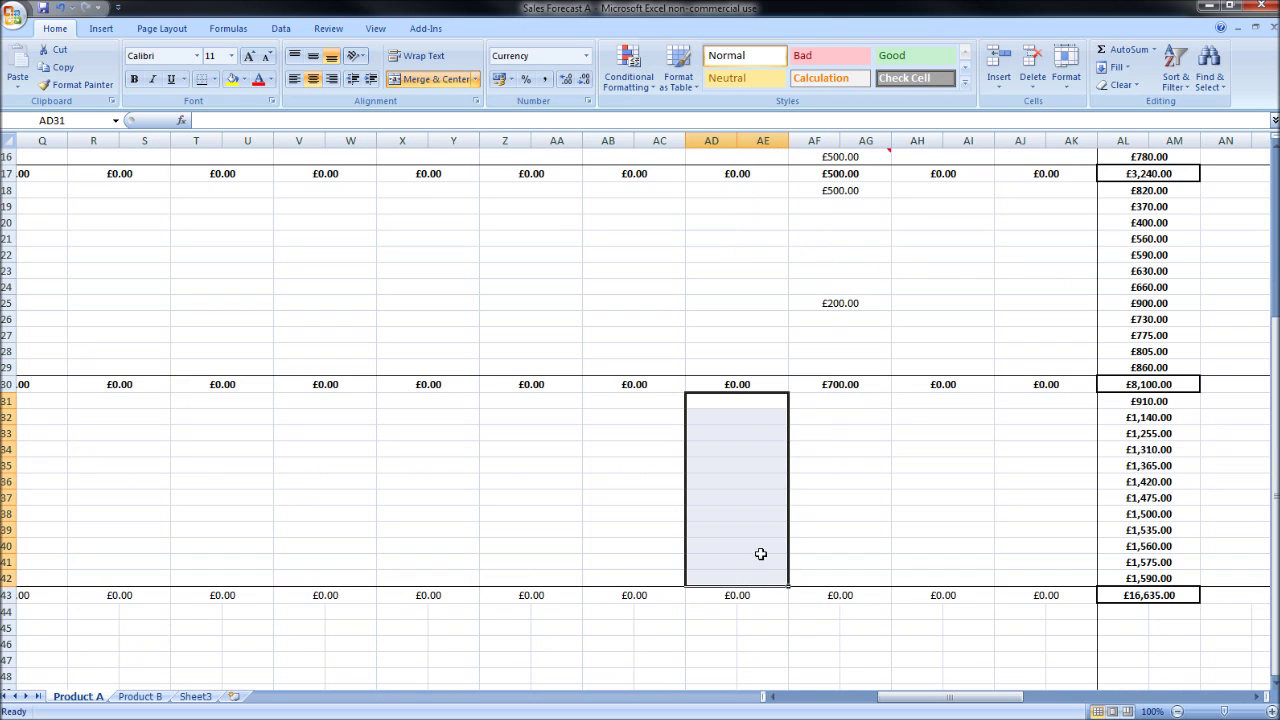
scroll(789, 457, "up", 5)
left_click_drag(971, 705, 908, 700)
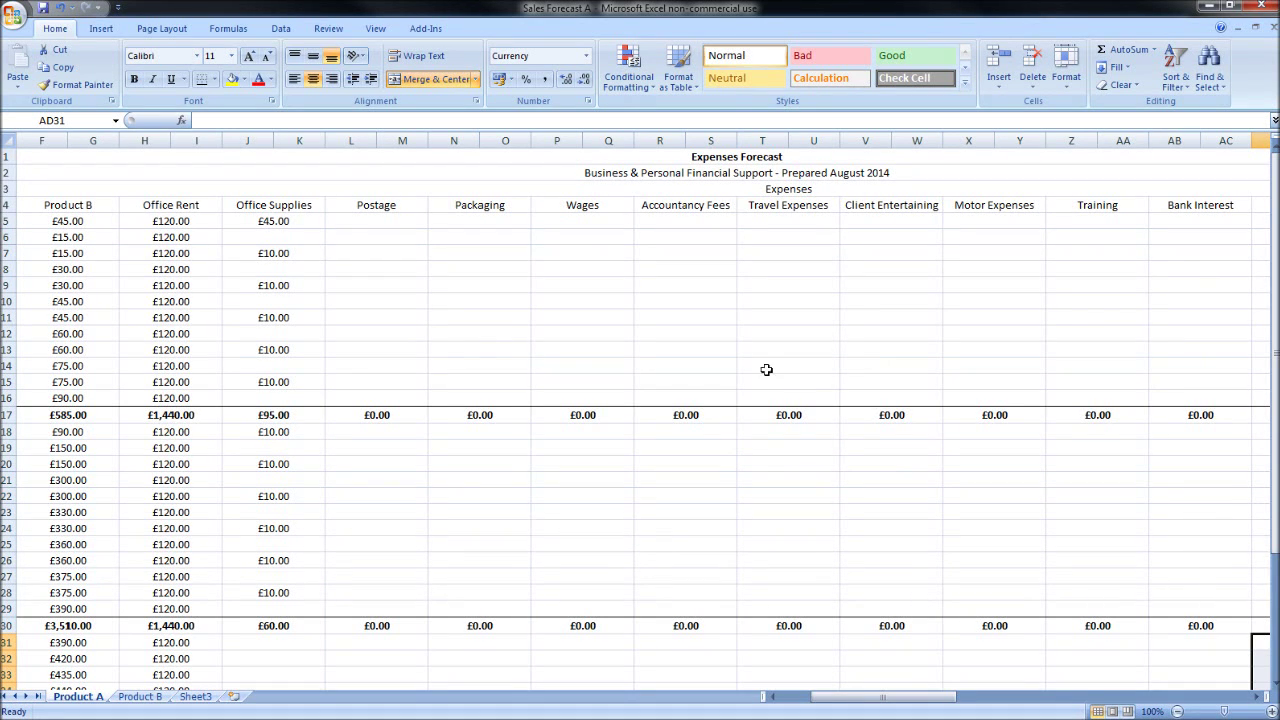
mouse_move(950, 697)
left_mouse_down()
mouse_move(895, 708)
mouse_move(1033, 713)
mouse_move(886, 713)
mouse_move(1040, 712)
mouse_move(931, 700)
left_mouse_up()
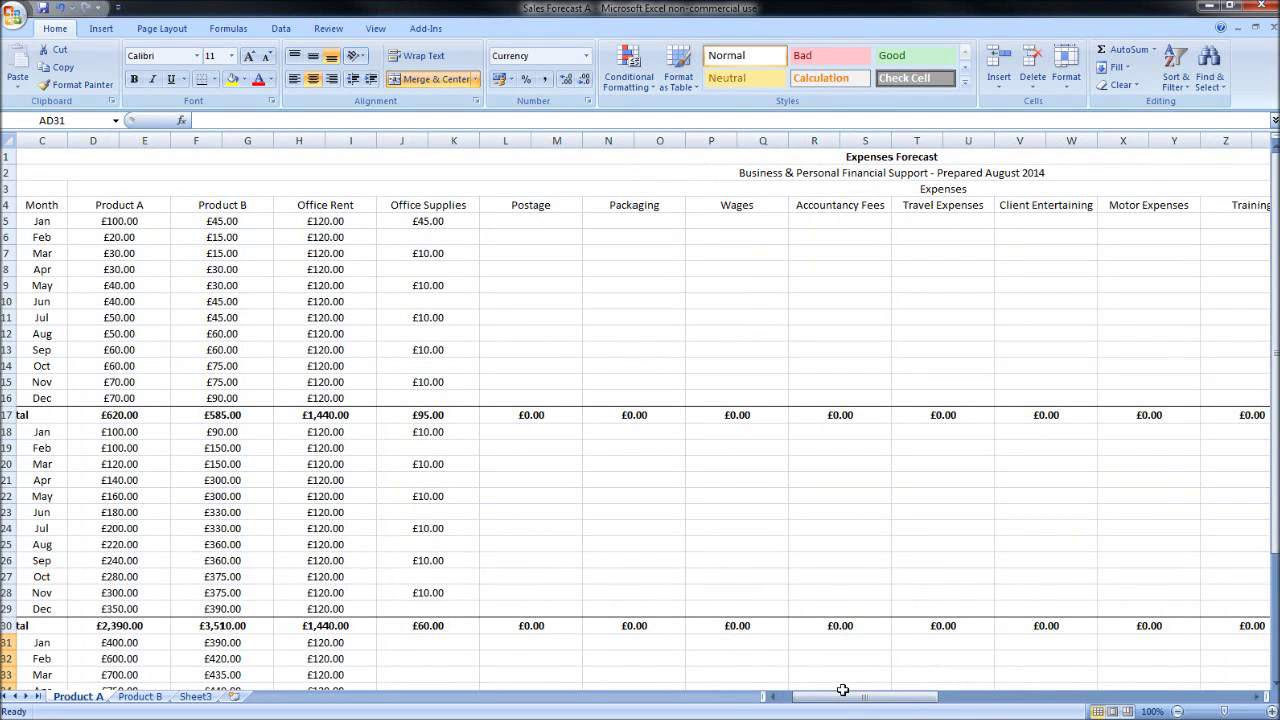
mouse_move(855, 707)
left_mouse_down()
mouse_move(940, 703)
mouse_move(842, 703)
left_mouse_up()
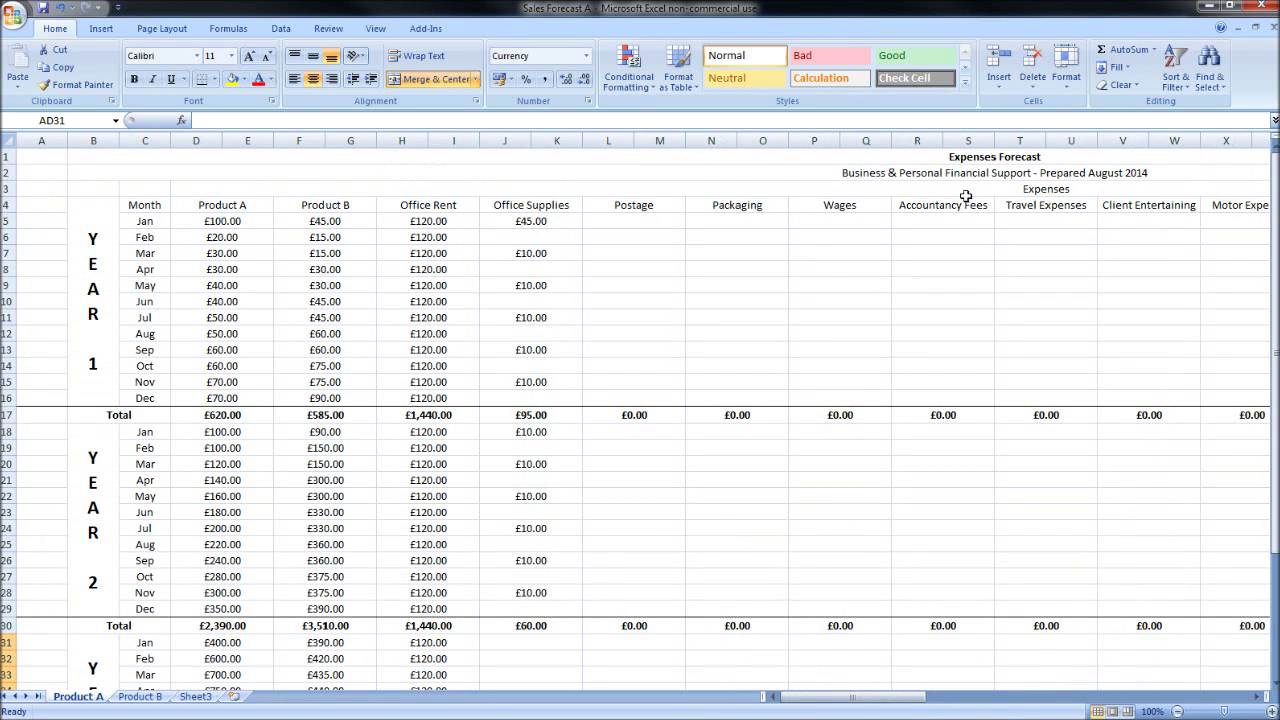